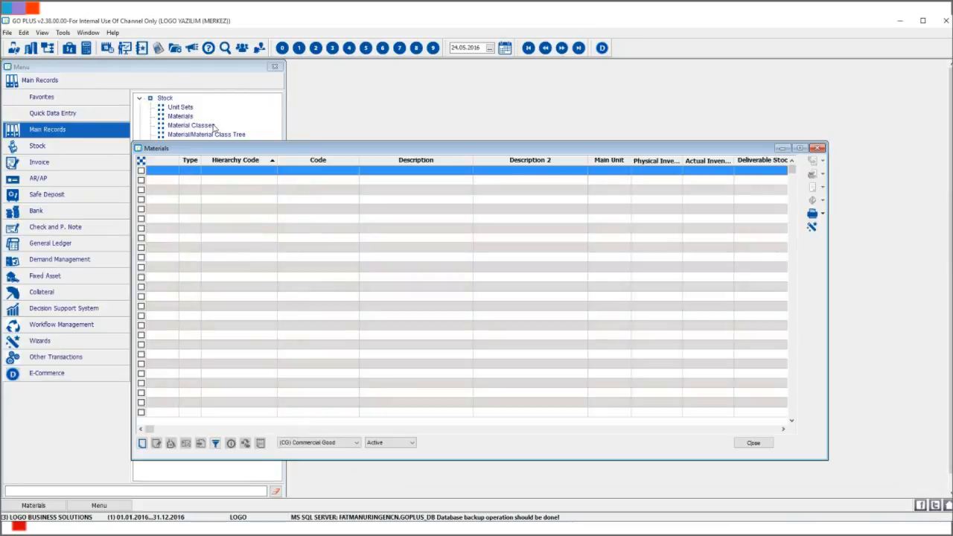
# Create and save a Commercial Good material record with code CG.001.0001 and description Commercial Good.
pyautogui.click(357, 443)
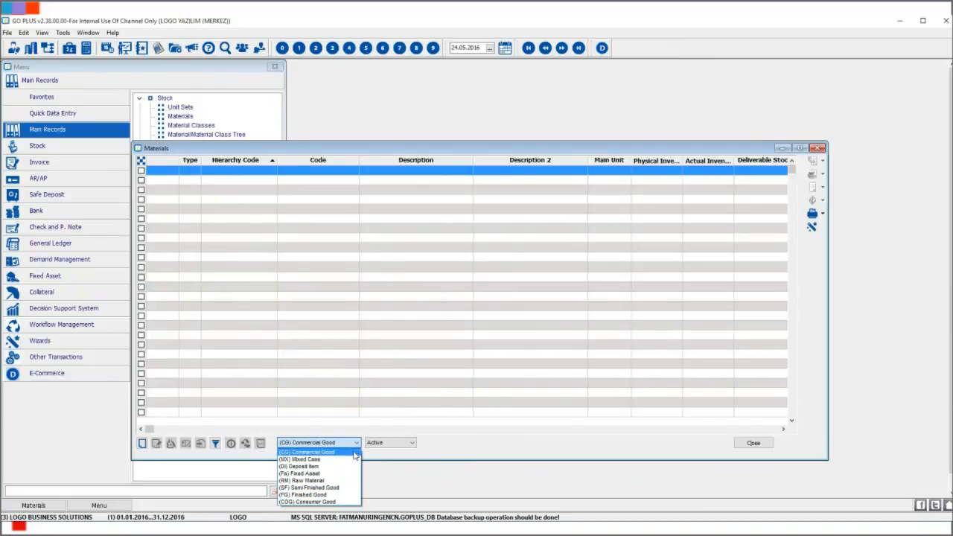
pyautogui.click(354, 455)
pyautogui.rightClick(309, 208)
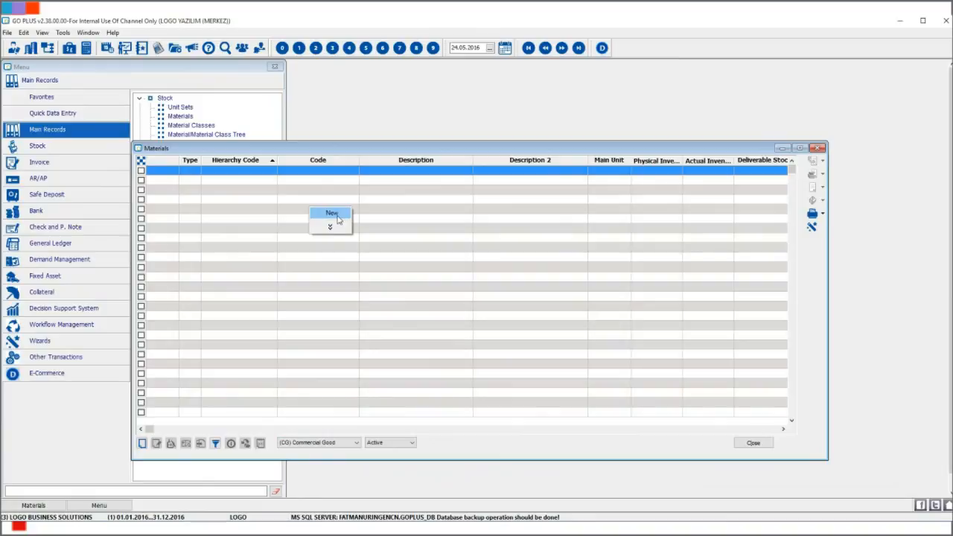
pyautogui.click(335, 216)
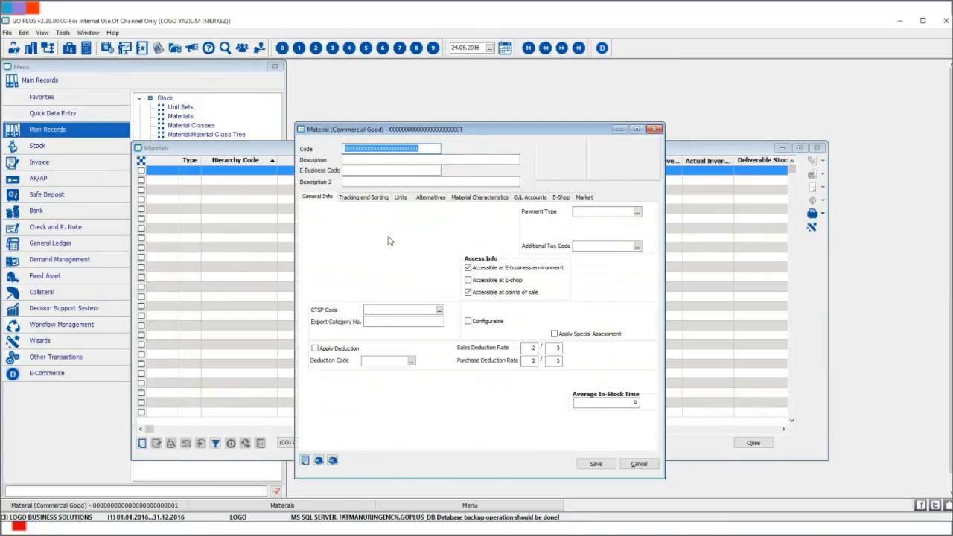
pyautogui.write('CG.001.')
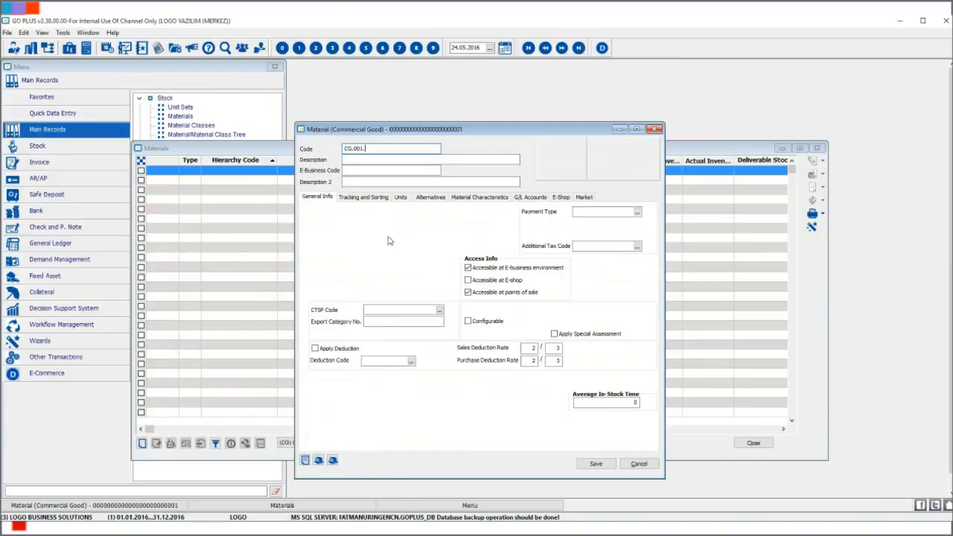
pyautogui.write('0001')
pyautogui.click(431, 158)
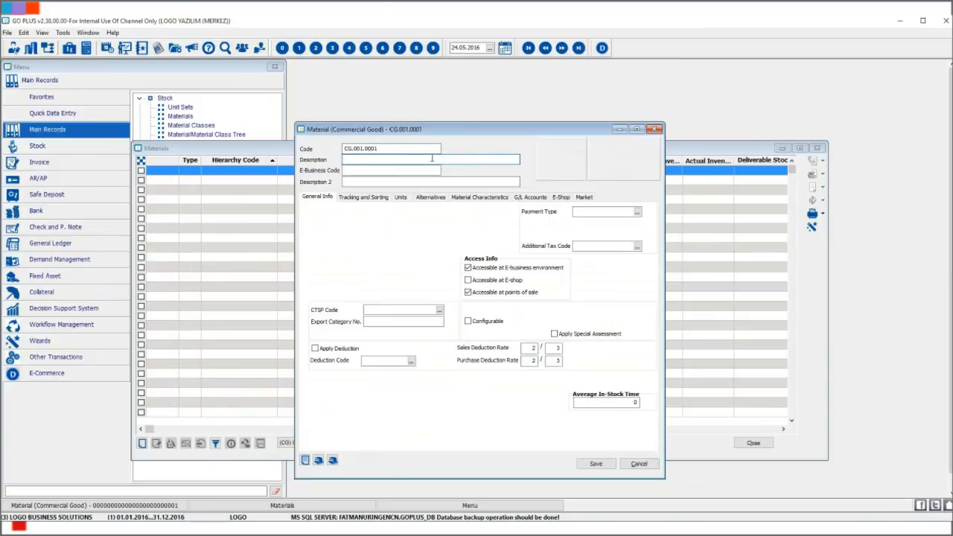
pyautogui.write('Commercial Good')
pyautogui.click(592, 463)
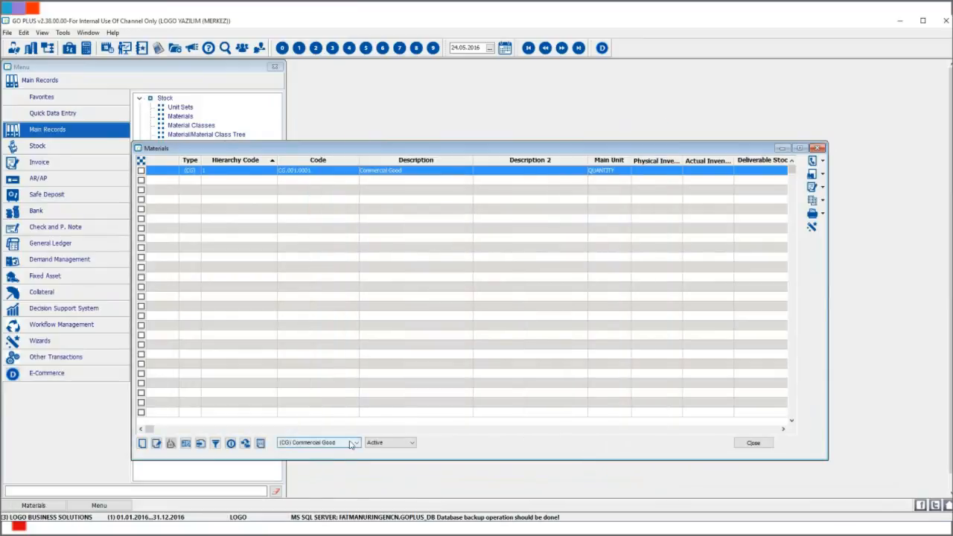
# Create and save a Raw Material record with code RM.001.0001 and description Raw Material.
pyautogui.click(350, 442)
pyautogui.click(349, 482)
pyautogui.rightClick(304, 198)
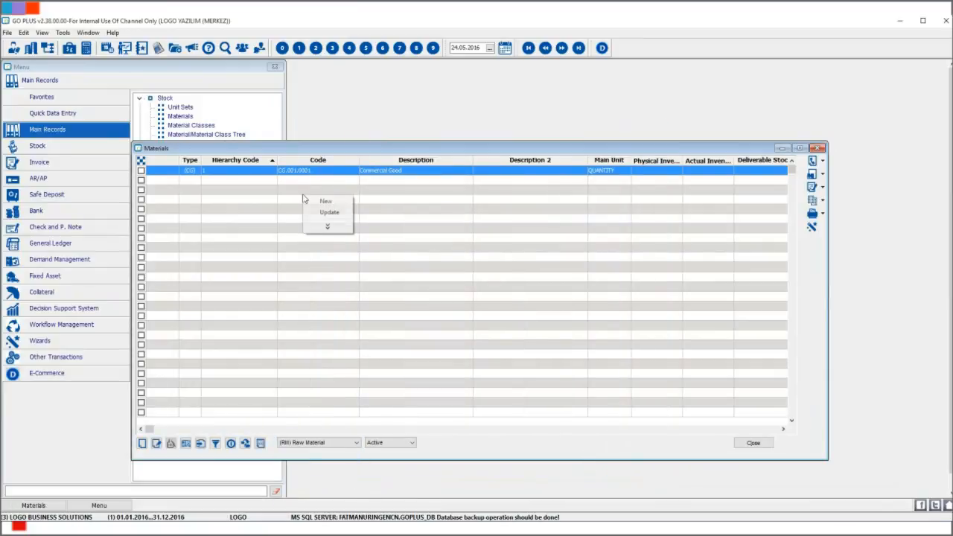
pyautogui.click(325, 201)
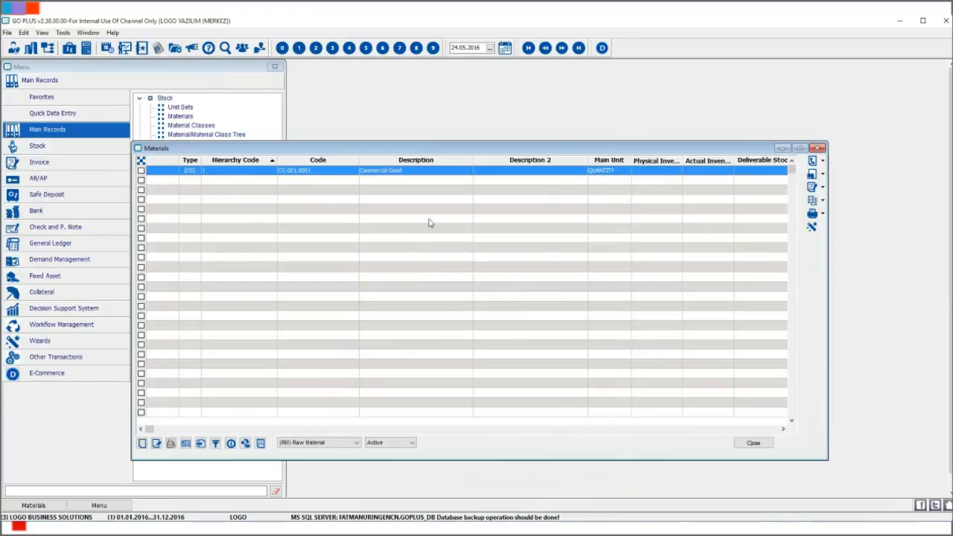
pyautogui.moveTo(426, 125); pyautogui.dragTo(421, 193)
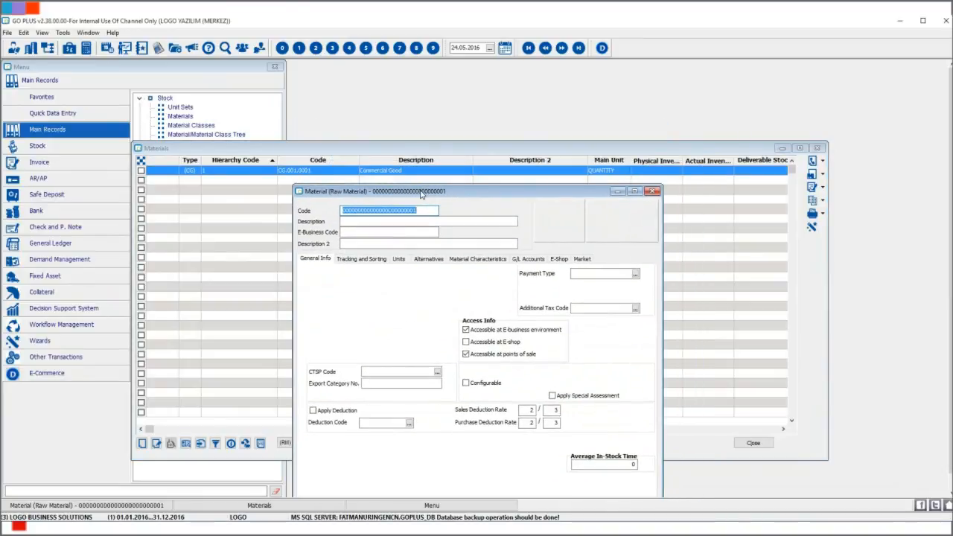
pyautogui.write('RM')
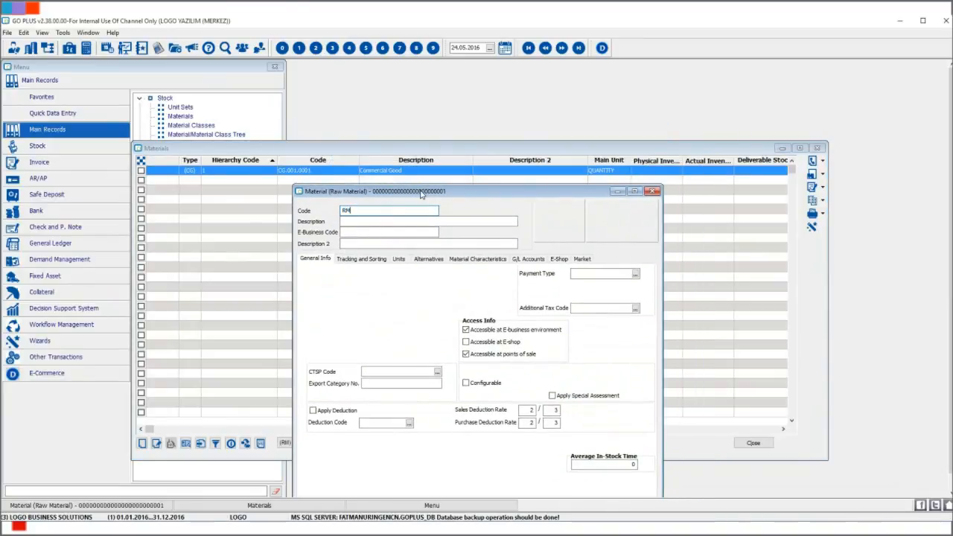
pyautogui.write('.001.0001')
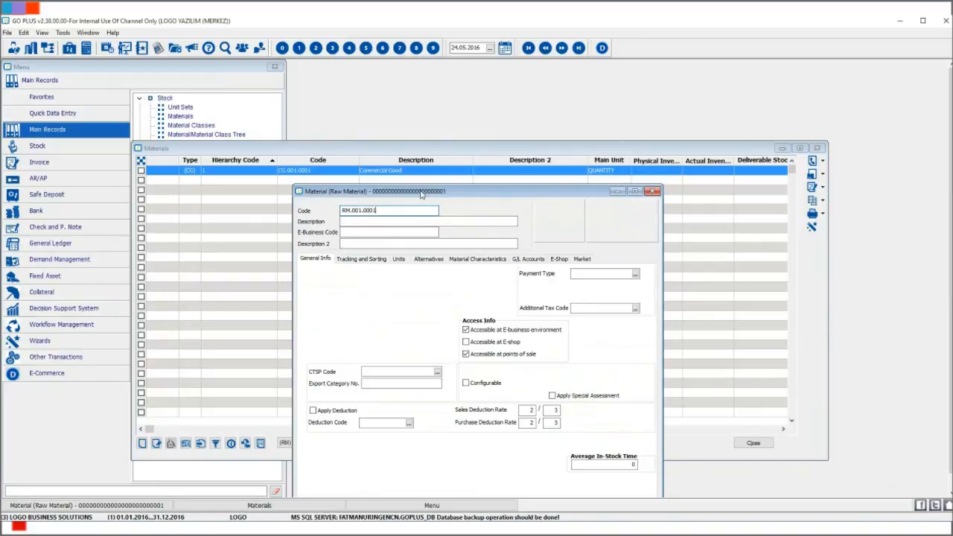
pyautogui.press('Tab')
pyautogui.write('R')
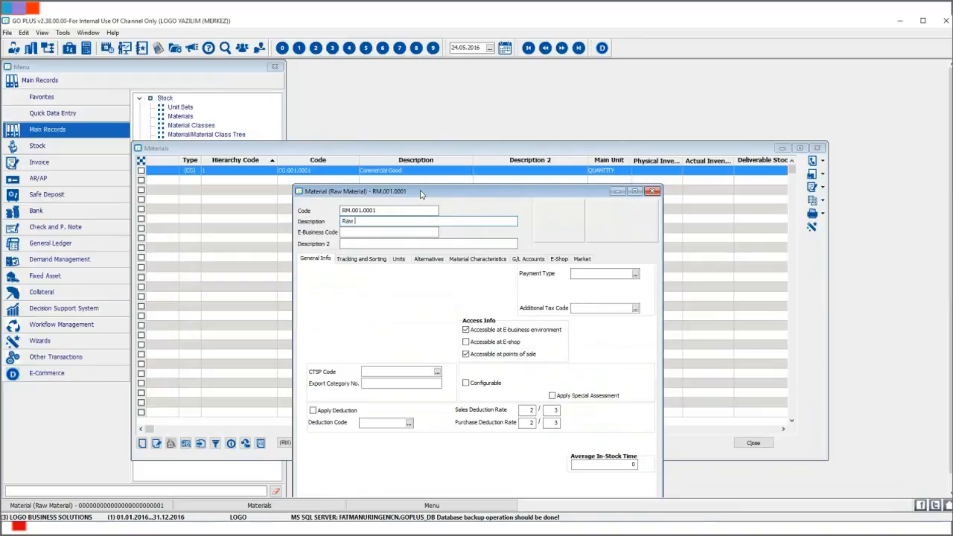
pyautogui.write('aw Material')
pyautogui.moveTo(452, 193); pyautogui.dragTo(452, 154)
pyautogui.click(593, 486)
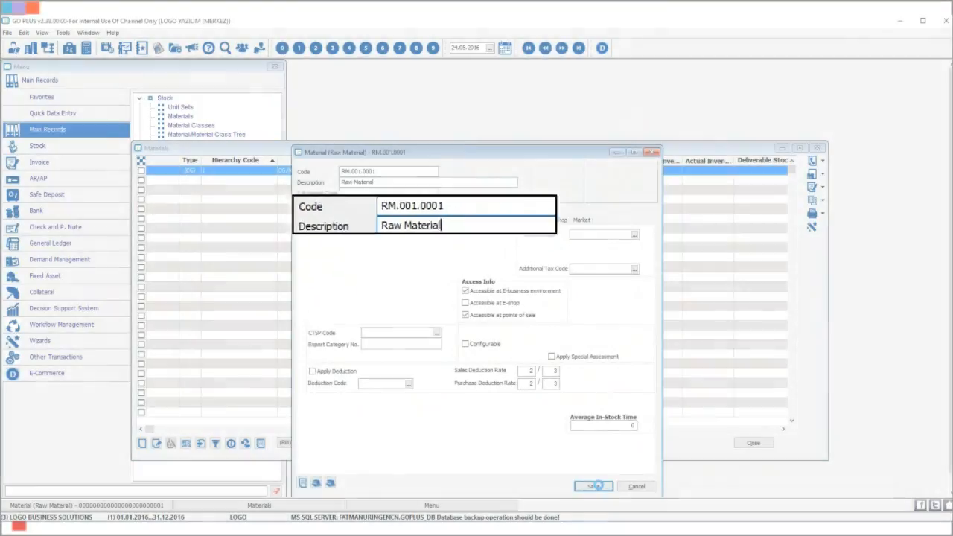
# Create and save a Semi Finished Good material record with code SFG.001.0001 and description Semi Finished Good.
pyautogui.click(317, 442)
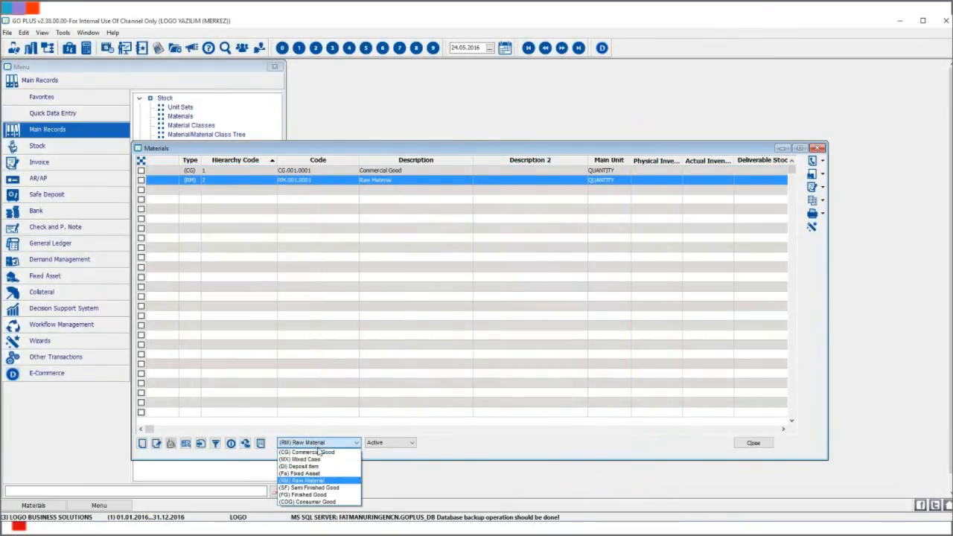
pyautogui.click(339, 489)
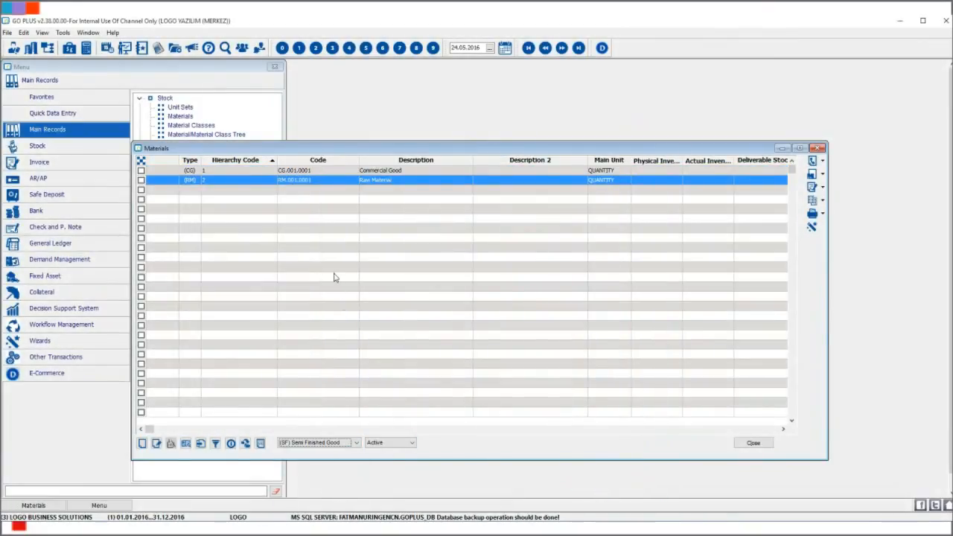
pyautogui.rightClick(334, 277)
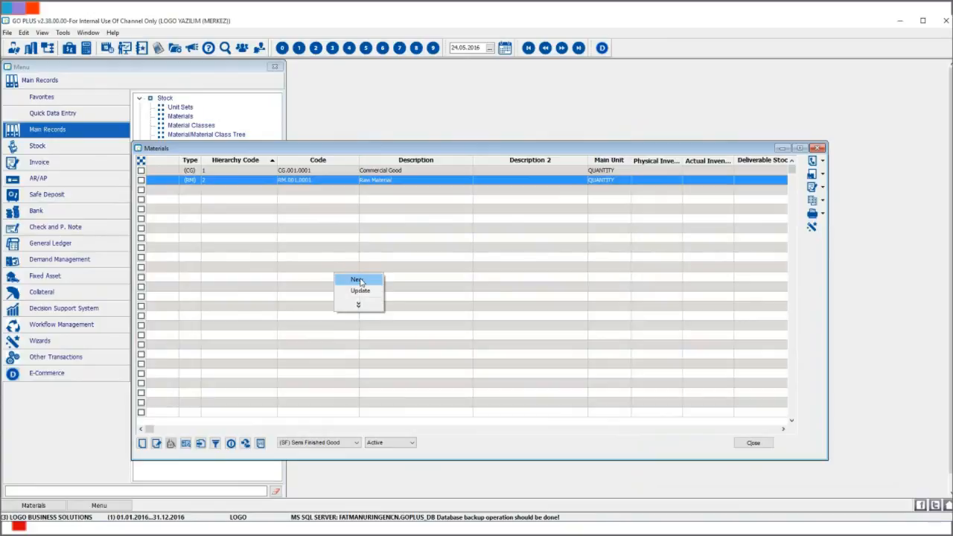
pyautogui.click(357, 280)
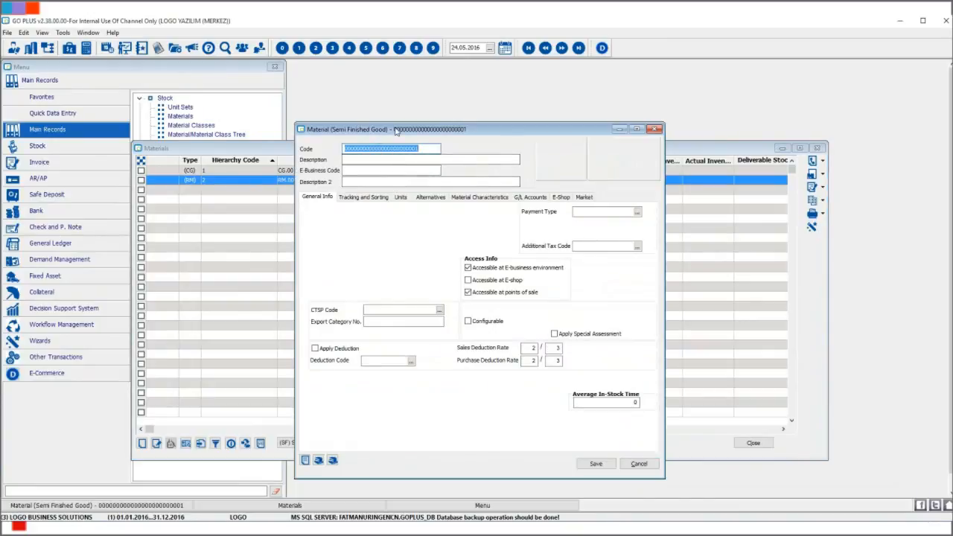
pyautogui.write('SFG.001.0001')
pyautogui.click(405, 159)
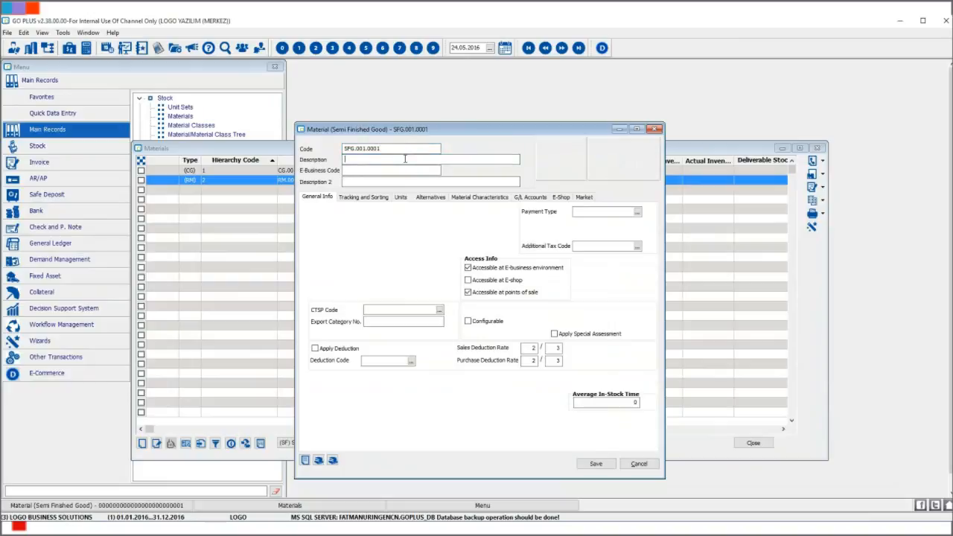
pyautogui.write('Semi Finished Good')
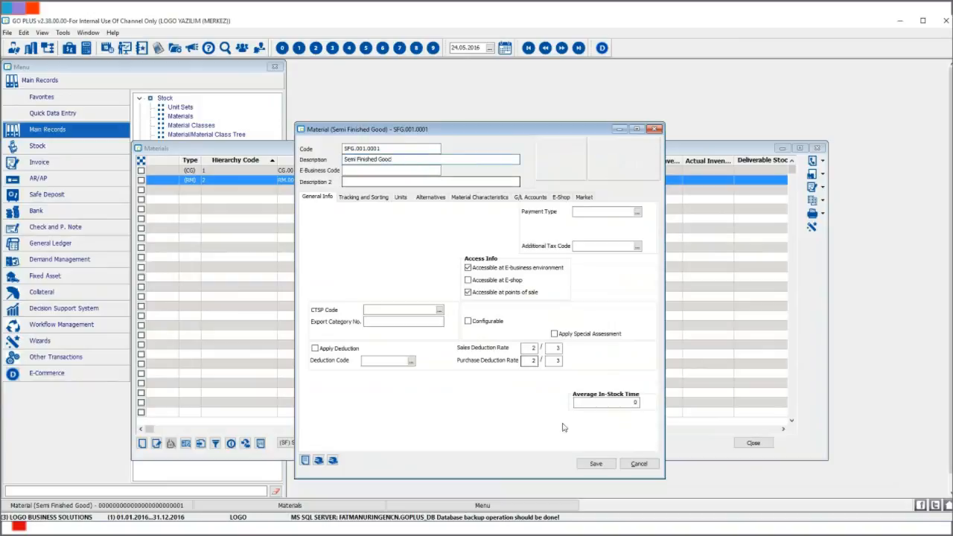
pyautogui.click(597, 463)
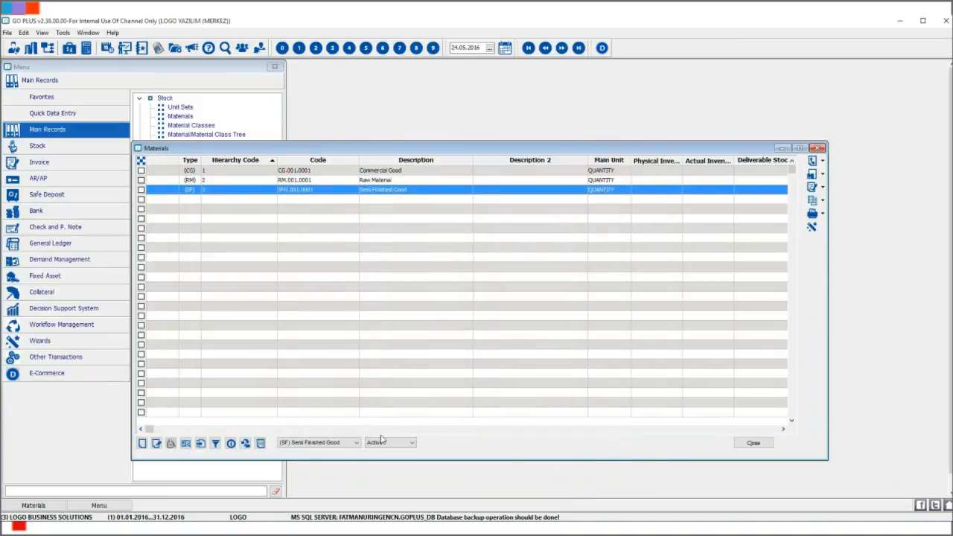
# Create and save a Finished Good material record with code FG.001.0001 and description Finished Good.
pyautogui.click(342, 443)
pyautogui.click(320, 497)
pyautogui.rightClick(324, 257)
pyautogui.click(347, 264)
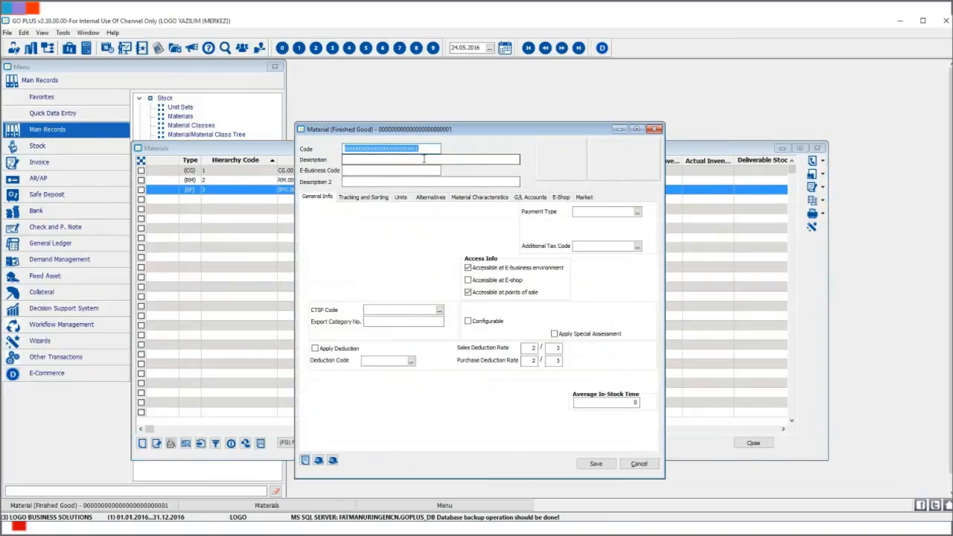
pyautogui.write('FG.001.')
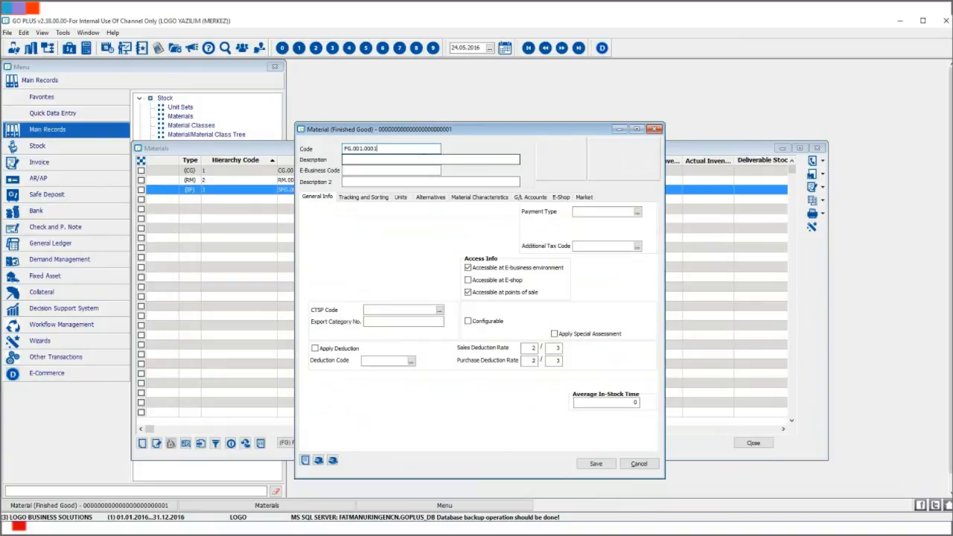
pyautogui.click(424, 158)
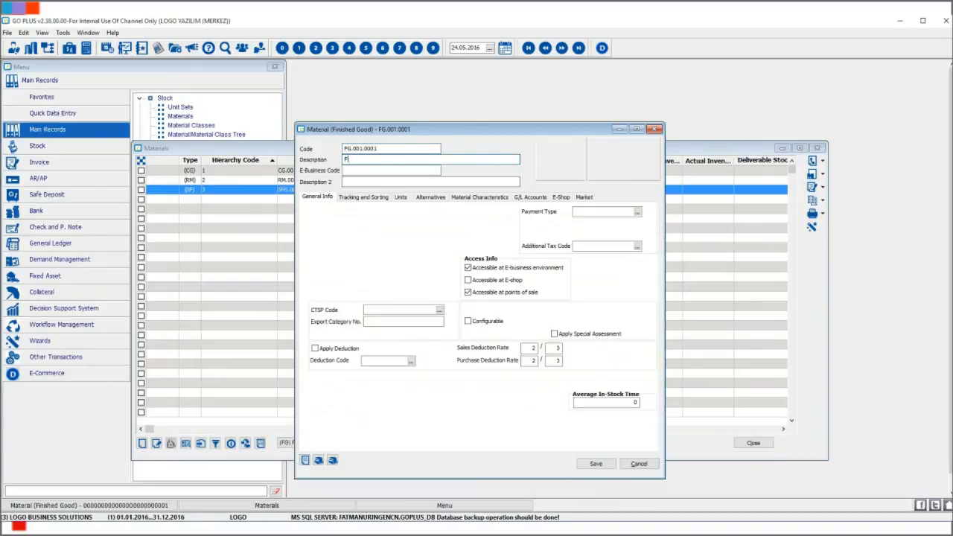
pyautogui.write('Finished Good')
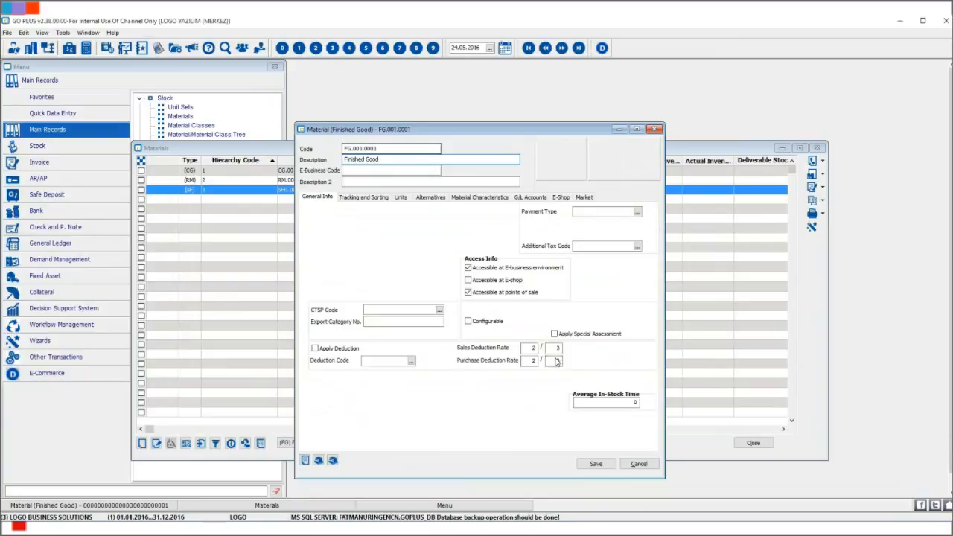
pyautogui.click(596, 464)
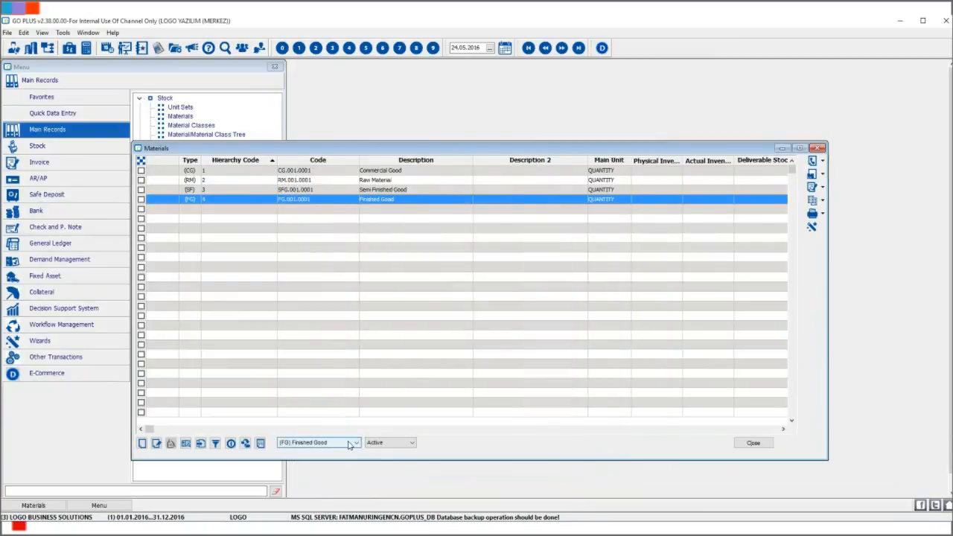
# Create and save a Consumer Good material record with code COG.001.0001 and description Consumer Good.
pyautogui.click(348, 445)
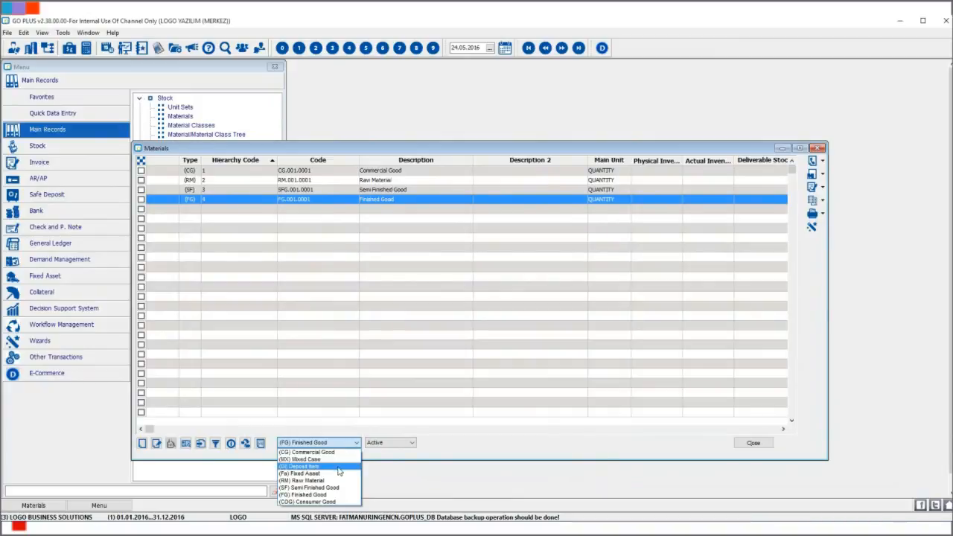
pyautogui.click(338, 502)
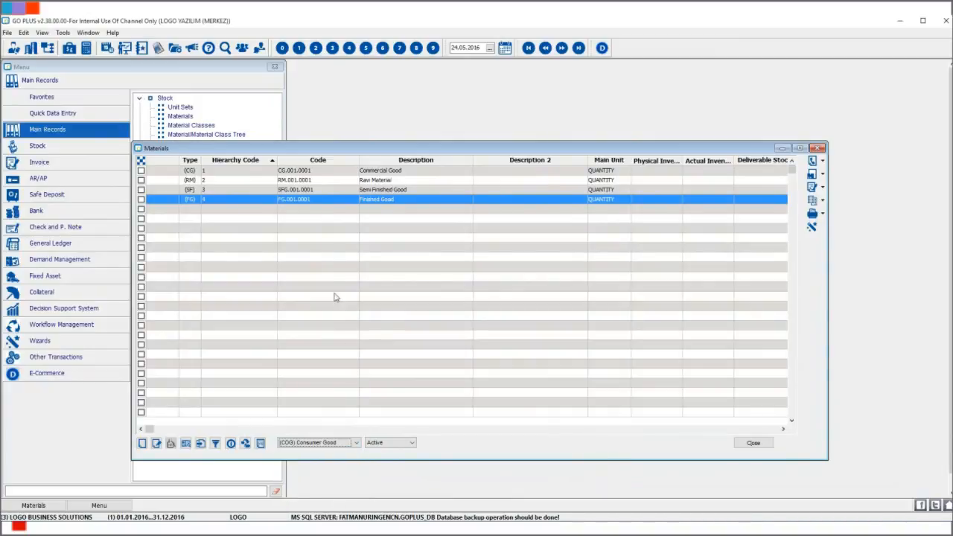
pyautogui.rightClick(325, 253)
pyautogui.click(358, 259)
pyautogui.write('COG.001.0001')
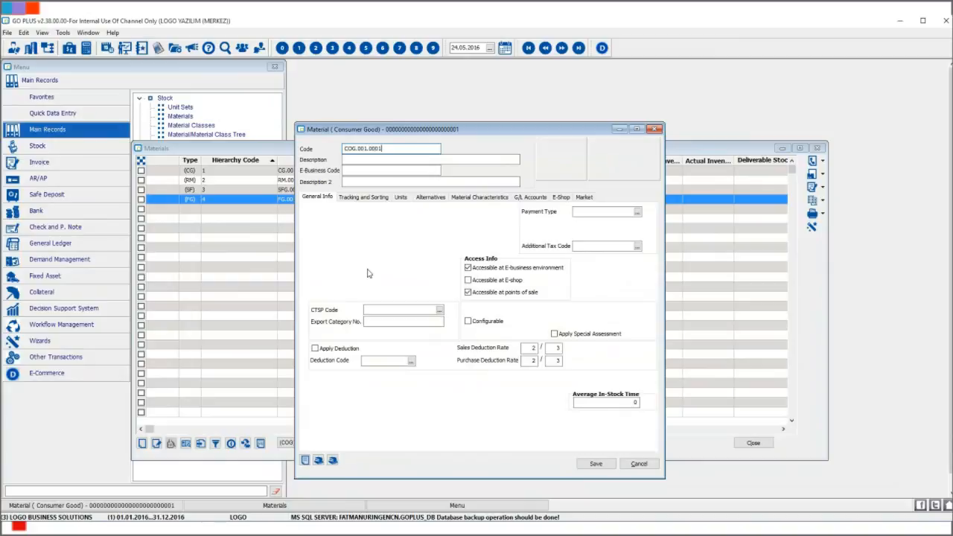
pyautogui.press('Tab')
pyautogui.write('Co')
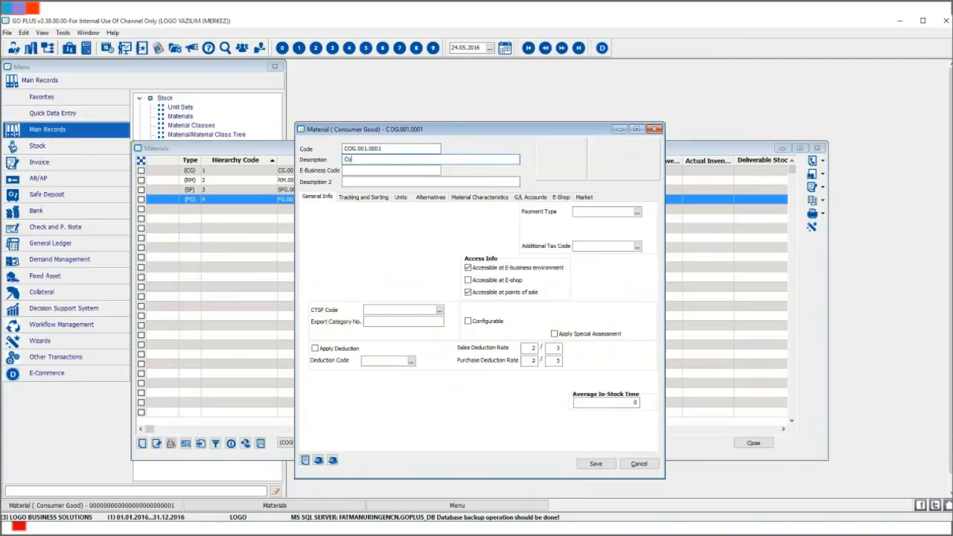
pyautogui.write('nsumer Good')
pyautogui.click(596, 463)
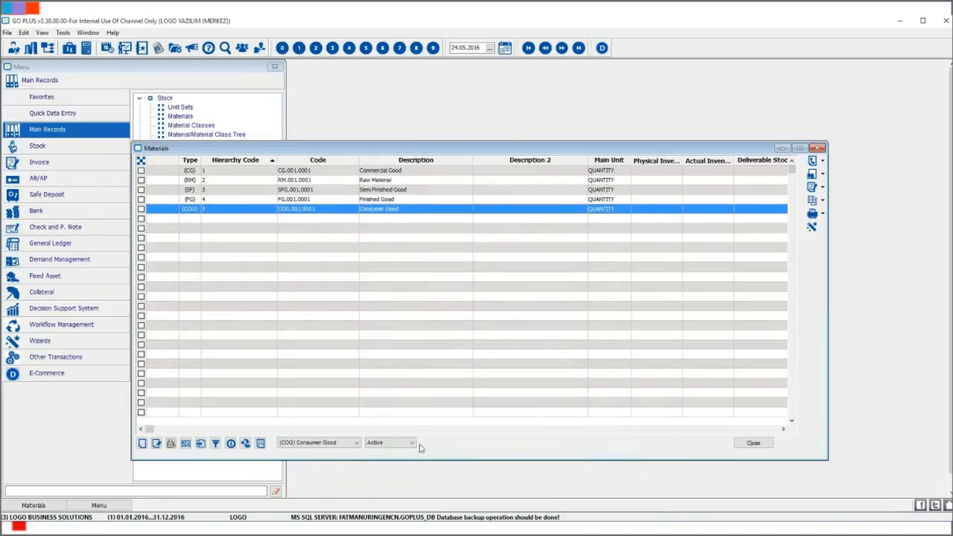
# Create and save a second Raw Material record with code RM.001.0002 and description Raw Material 2.
pyautogui.click(356, 442)
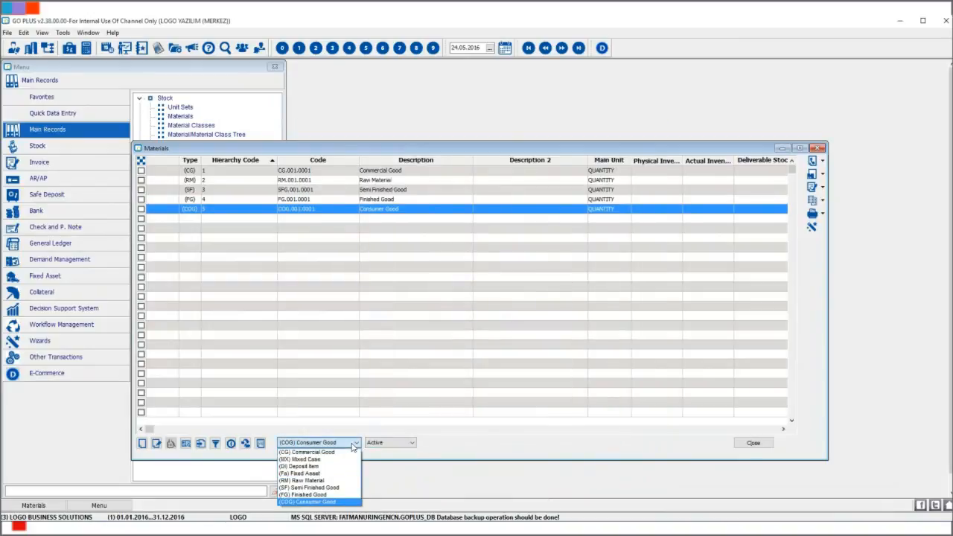
pyautogui.click(337, 481)
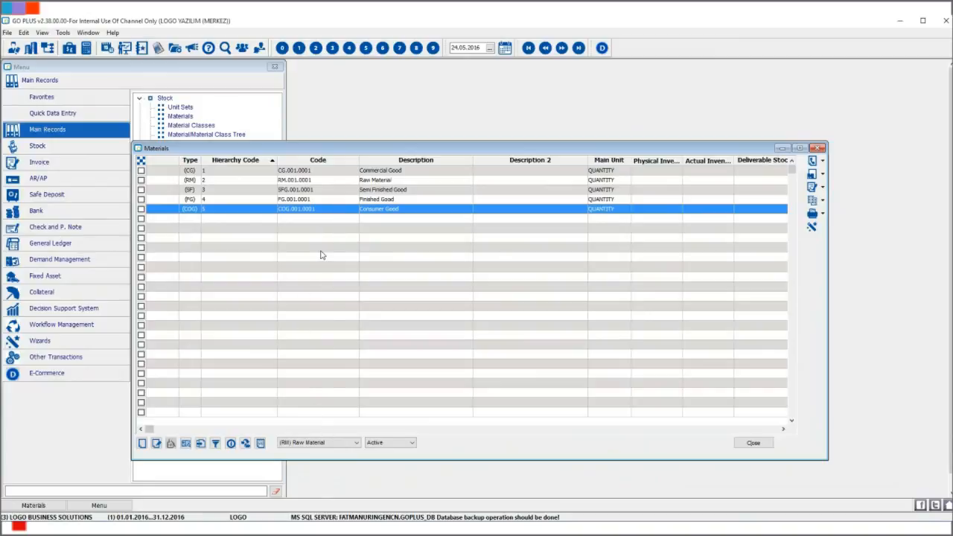
pyautogui.rightClick(320, 255)
pyautogui.click(346, 257)
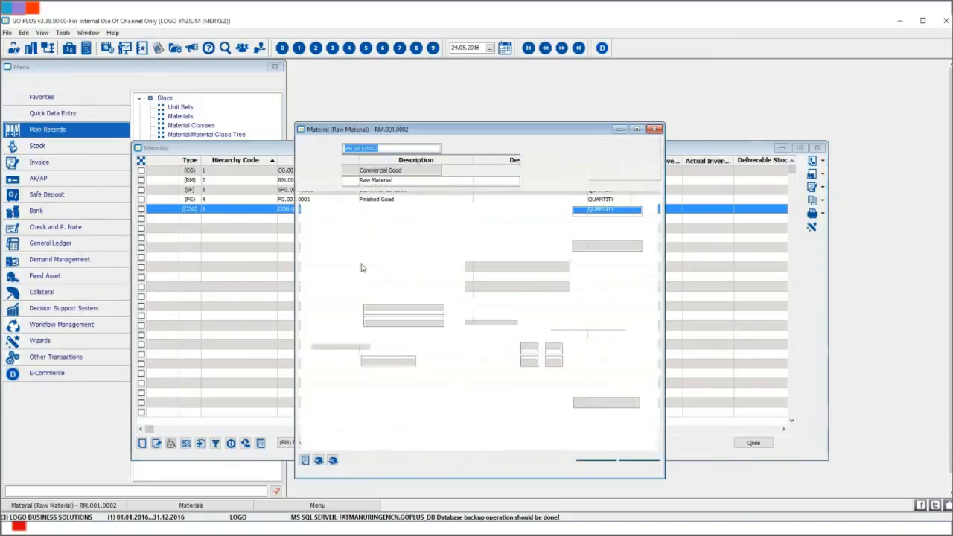
pyautogui.click(395, 149)
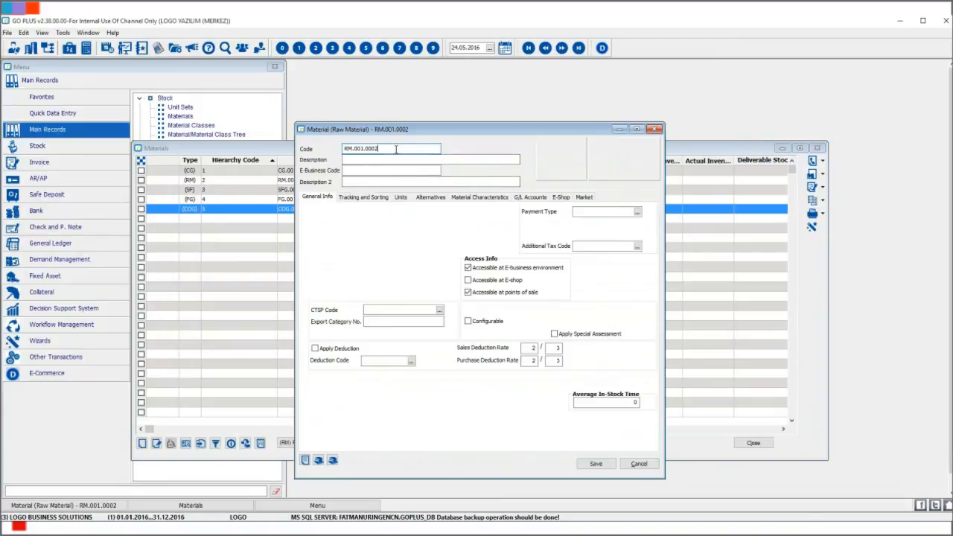
pyautogui.click(391, 159)
pyautogui.write('Raw Material 2')
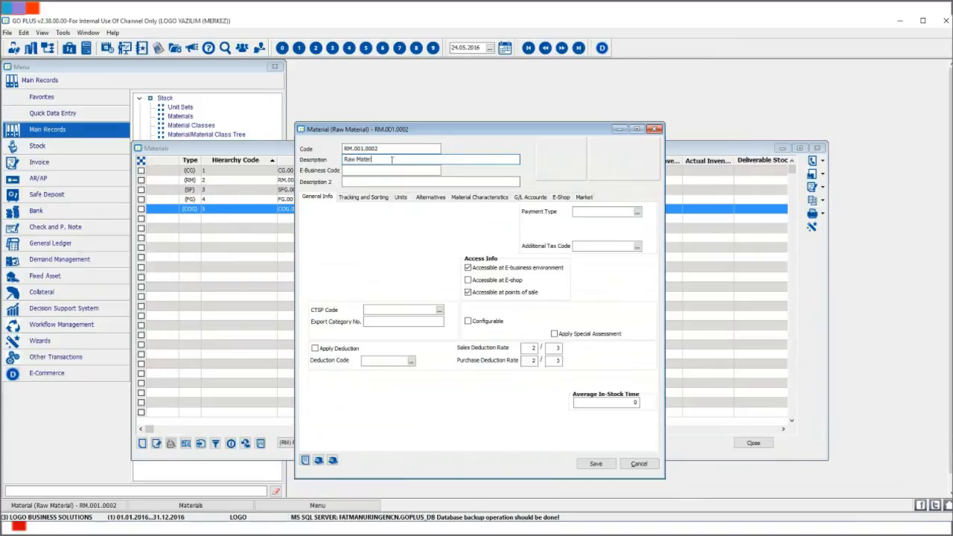
pyautogui.click(595, 463)
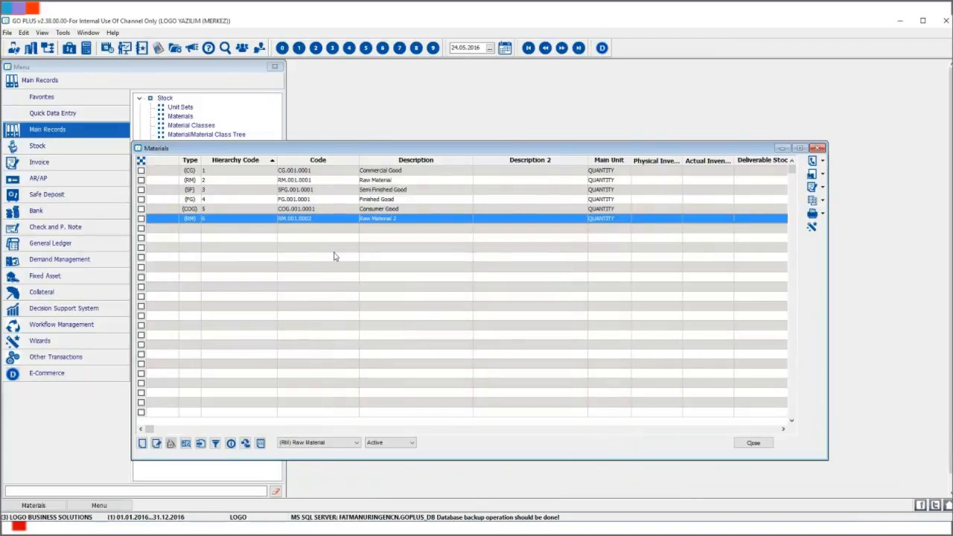
# Start a new Mixed Case material record with code MX.001.0001 and description Mixed Case.
pyautogui.click(355, 443)
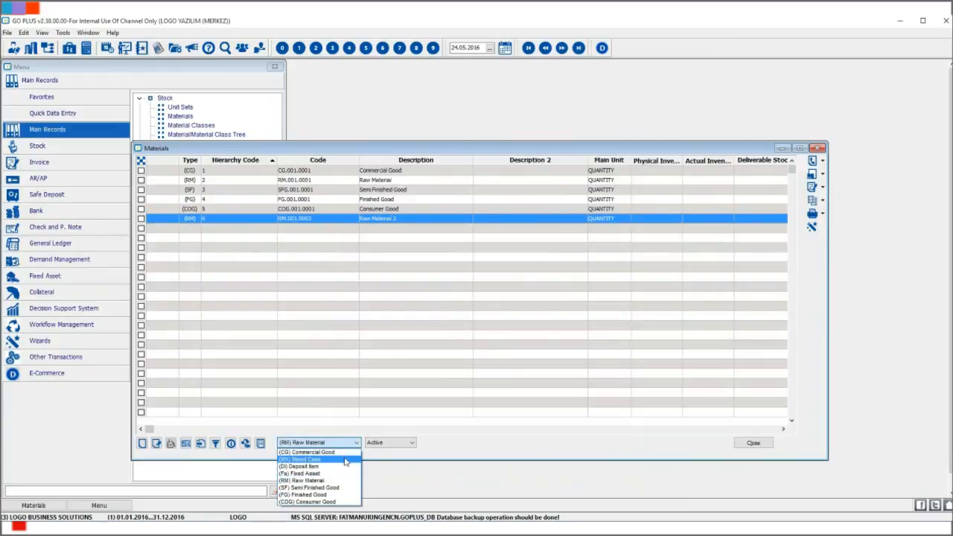
pyautogui.click(344, 460)
pyautogui.rightClick(315, 252)
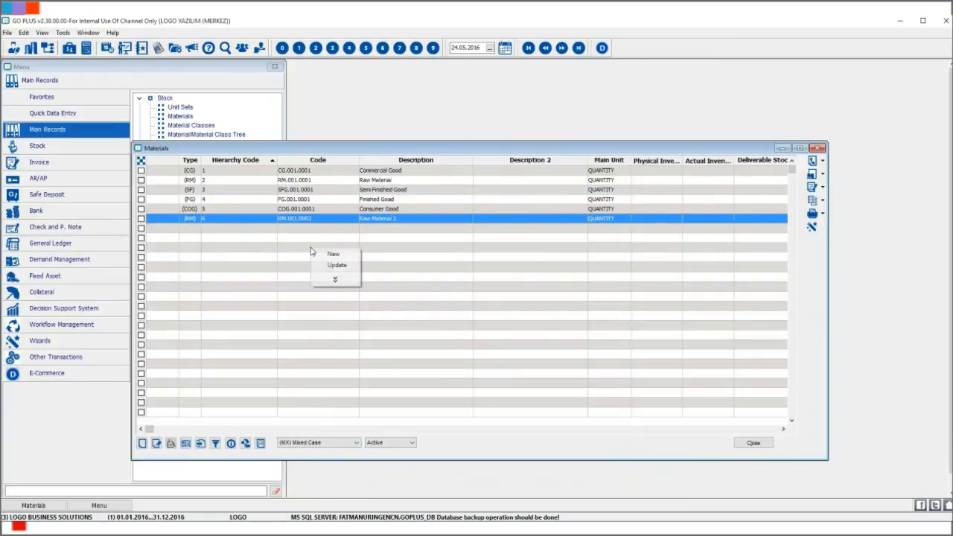
pyautogui.click(341, 256)
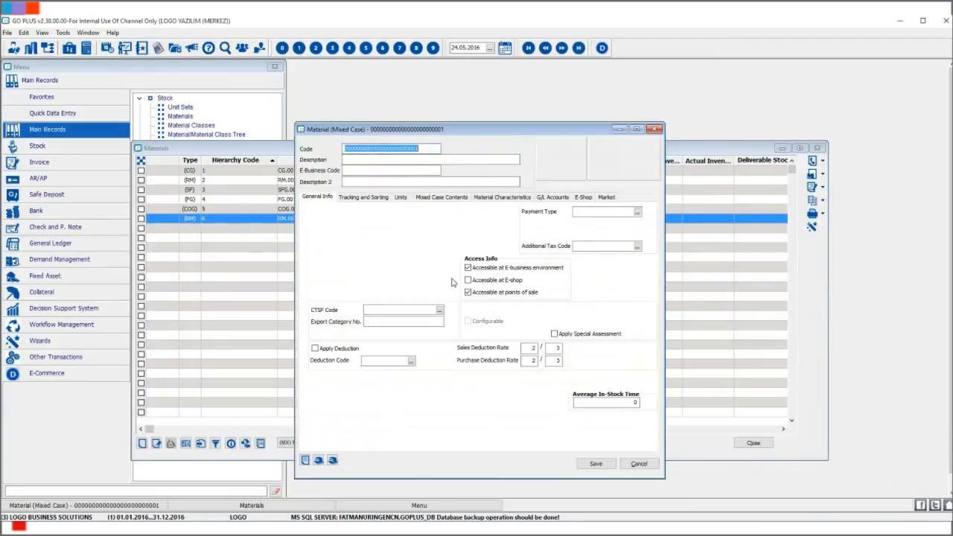
pyautogui.write('MX.')
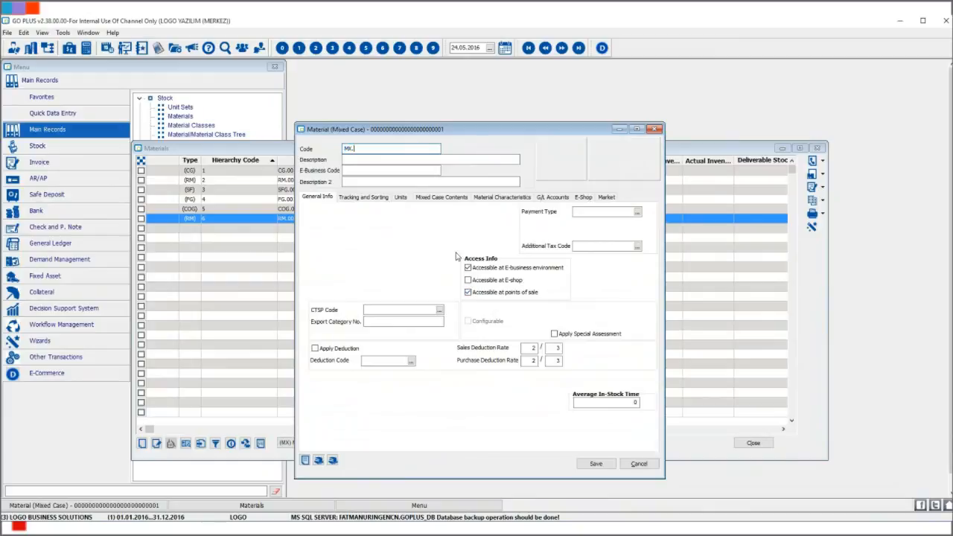
pyautogui.write('001.0001')
pyautogui.press('Tab')
pyautogui.write('Mixe')
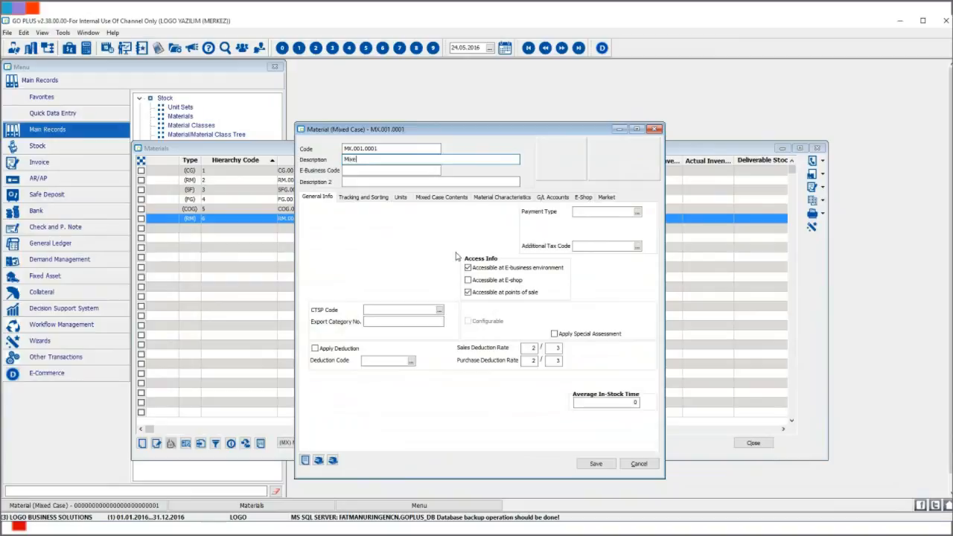
pyautogui.write('d Case')
# Add material RM.001.0001 with a quantity of 1 to the mixed case contents.
pyautogui.click(465, 198)
pyautogui.click(343, 223)
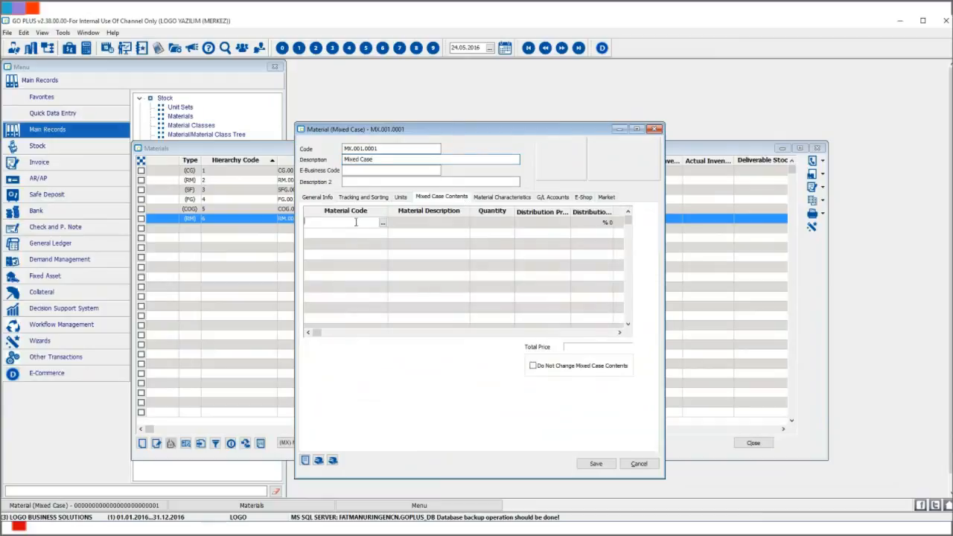
pyautogui.click(382, 225)
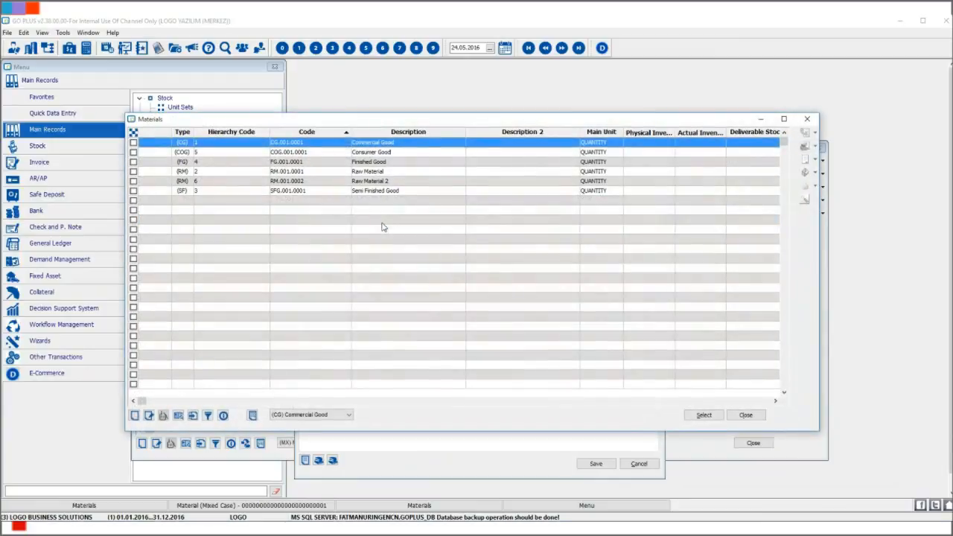
pyautogui.click(251, 173)
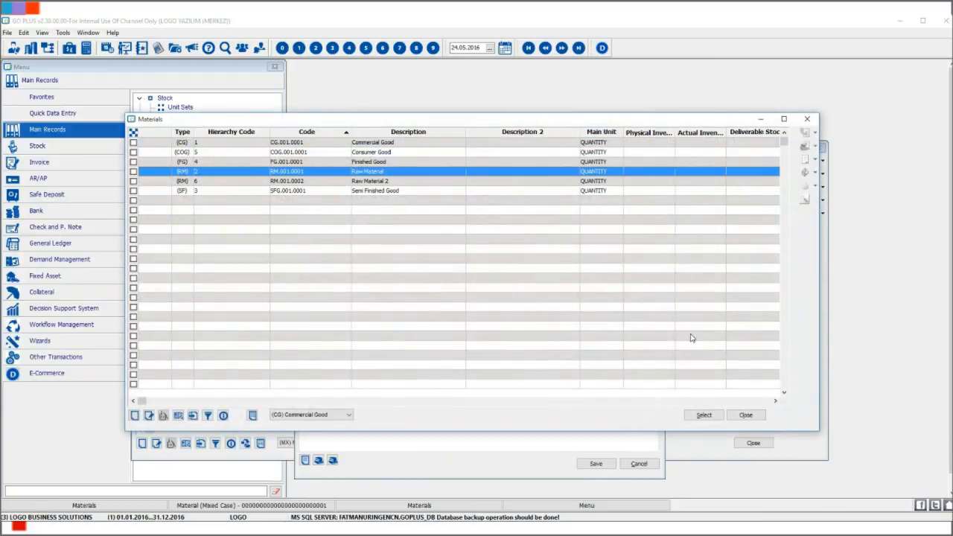
pyautogui.click(703, 415)
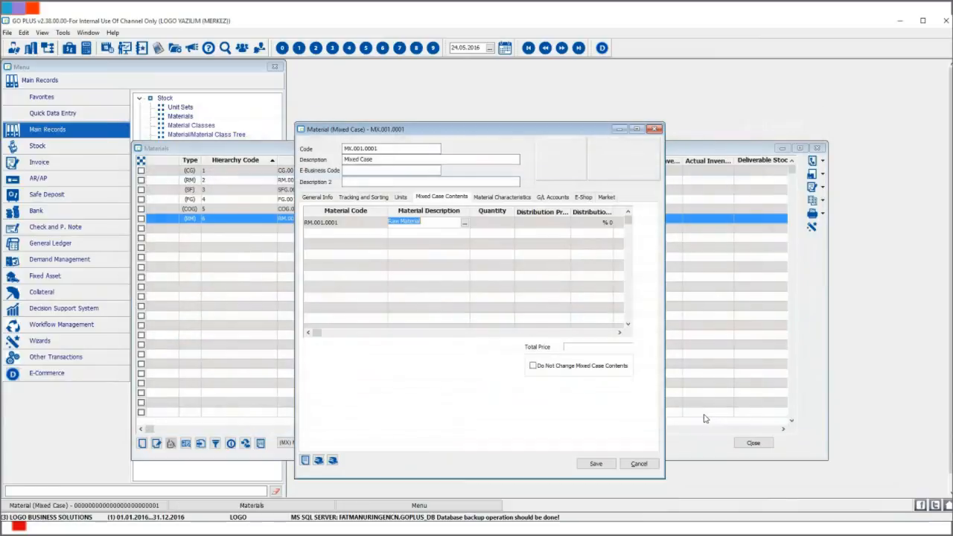
pyautogui.click(481, 222)
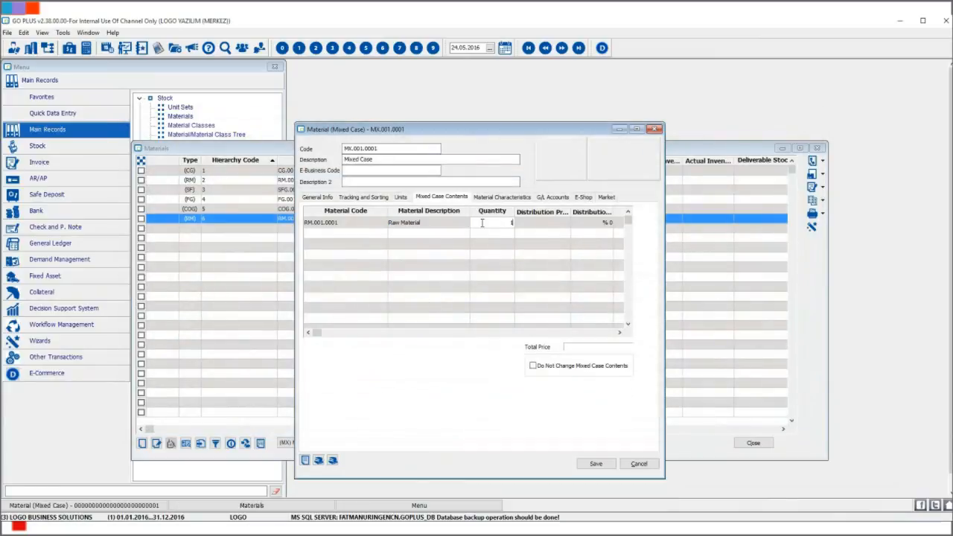
pyautogui.press('Tab')
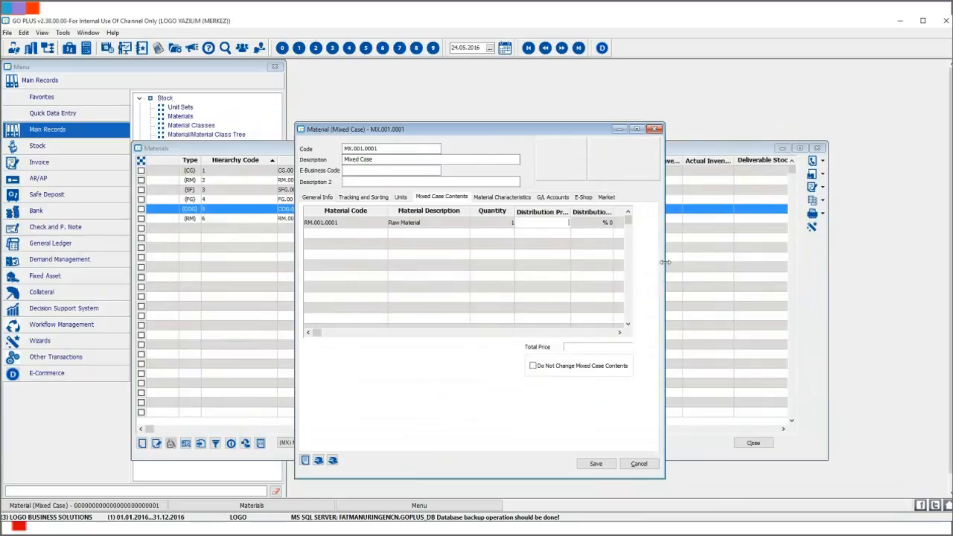
# Add material RM.001.0002 with a quantity of 1 as the second mixed case content line and save the record.
pyautogui.moveTo(665, 263); pyautogui.dragTo(829, 266)
pyautogui.moveTo(563, 133); pyautogui.dragTo(446, 123)
pyautogui.click(237, 224)
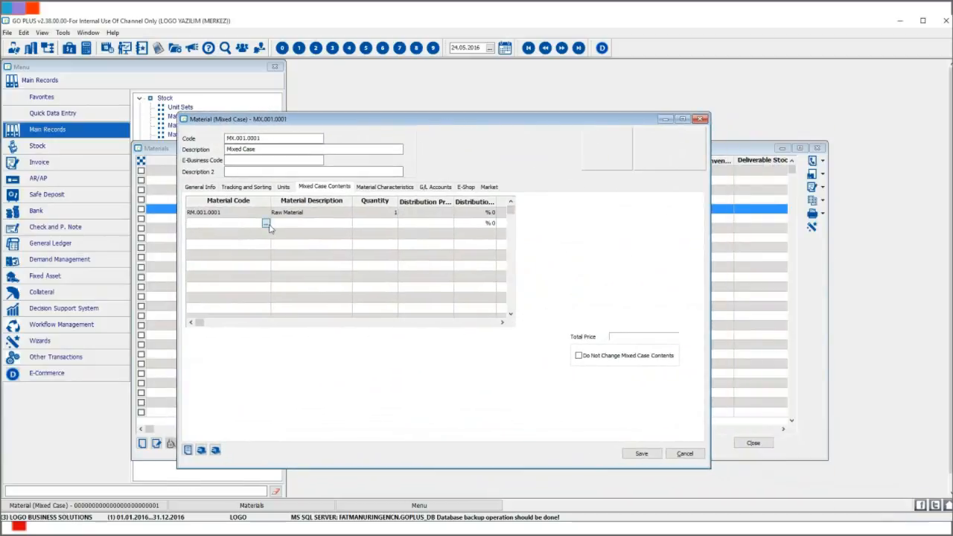
pyautogui.click(266, 224)
pyautogui.click(302, 185)
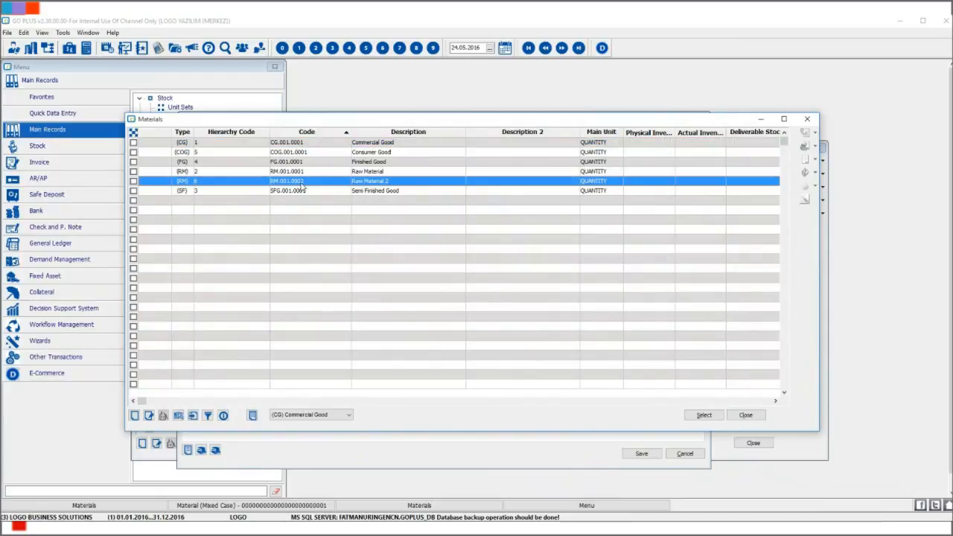
pyautogui.doubleClick(302, 185)
pyautogui.click(367, 222)
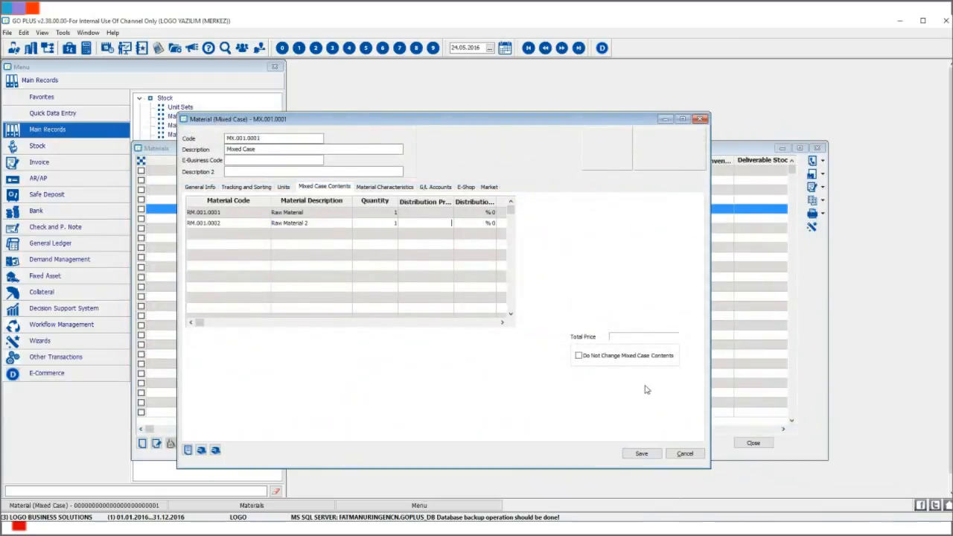
pyautogui.click(641, 453)
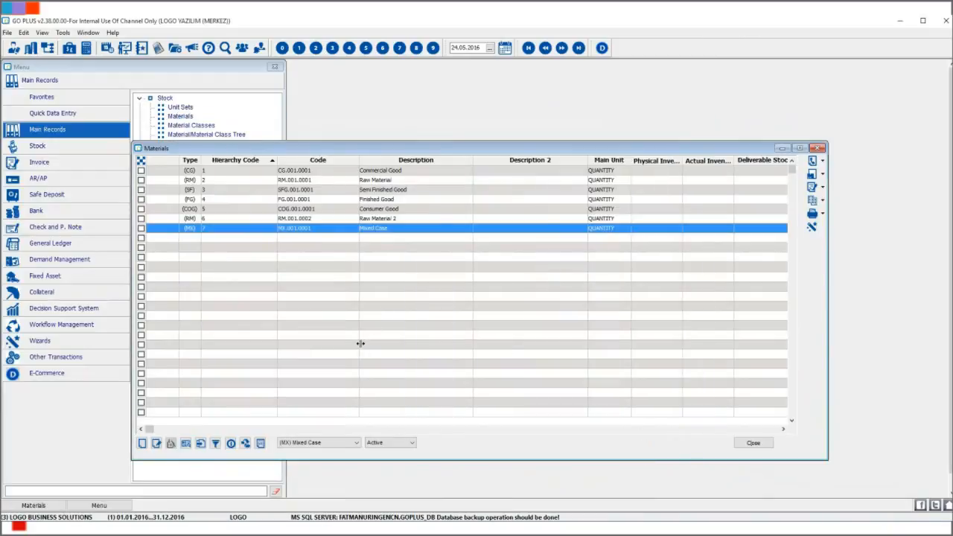
# Start a new Fixed Asset material record with code FA.001.0001 and description Fixed Asset.
pyautogui.click(342, 444)
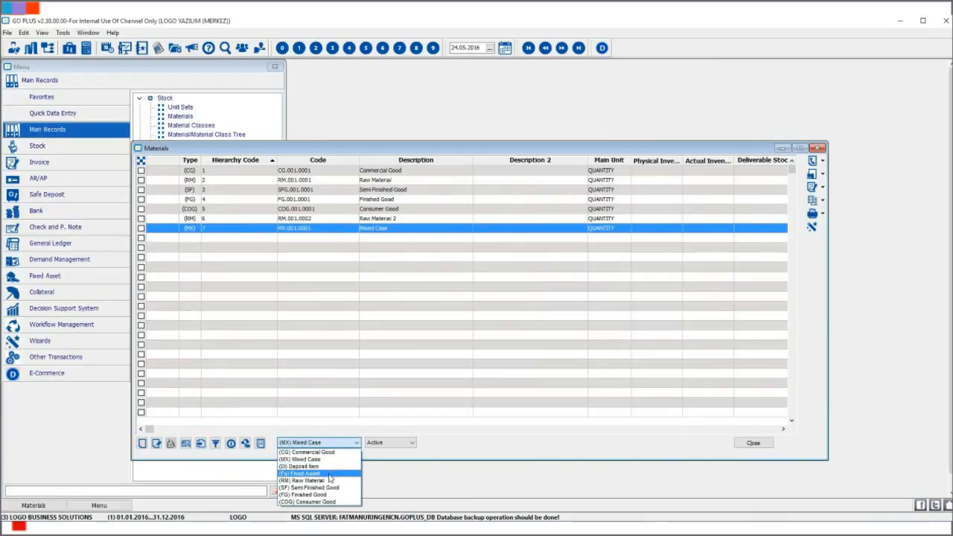
pyautogui.click(330, 475)
pyautogui.rightClick(324, 277)
pyautogui.click(361, 282)
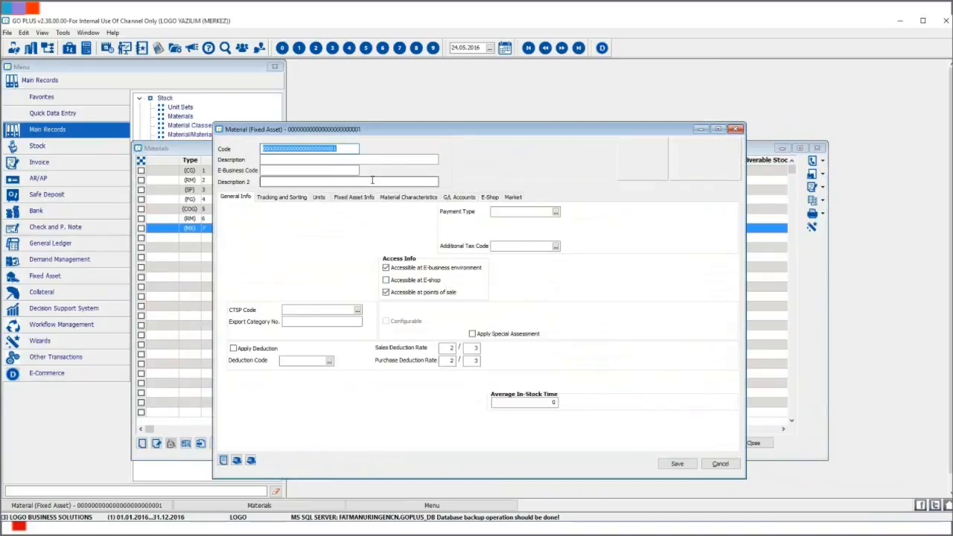
pyautogui.write('FA.001.')
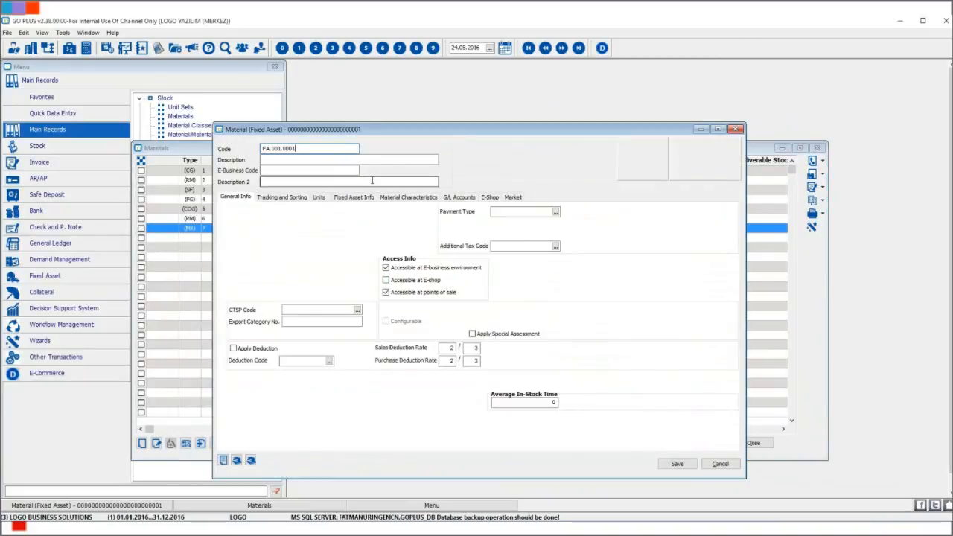
pyautogui.press('Tab')
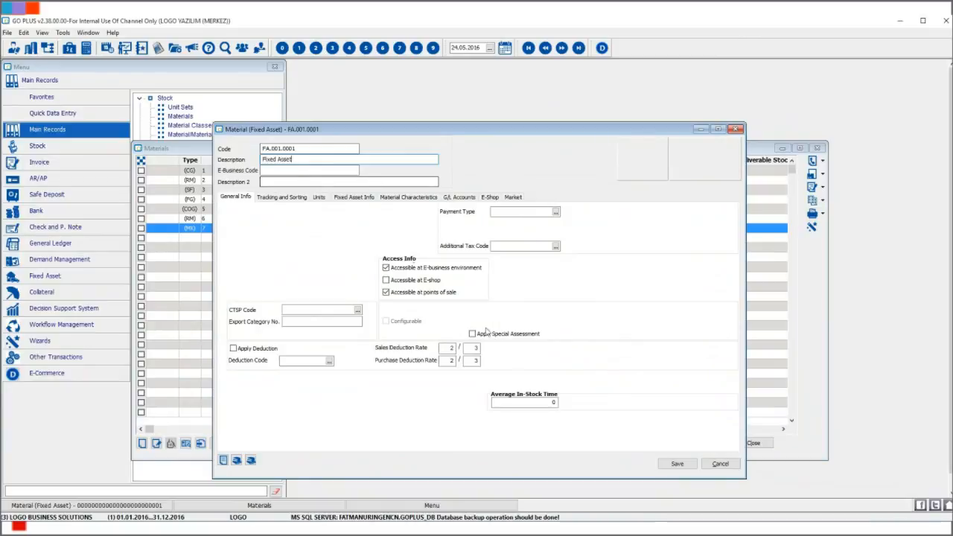
# Set the fixed asset's depreciation rate to 20%, with revaluation and evaluation depreciation both at Yes, and save the record.
pyautogui.click(349, 198)
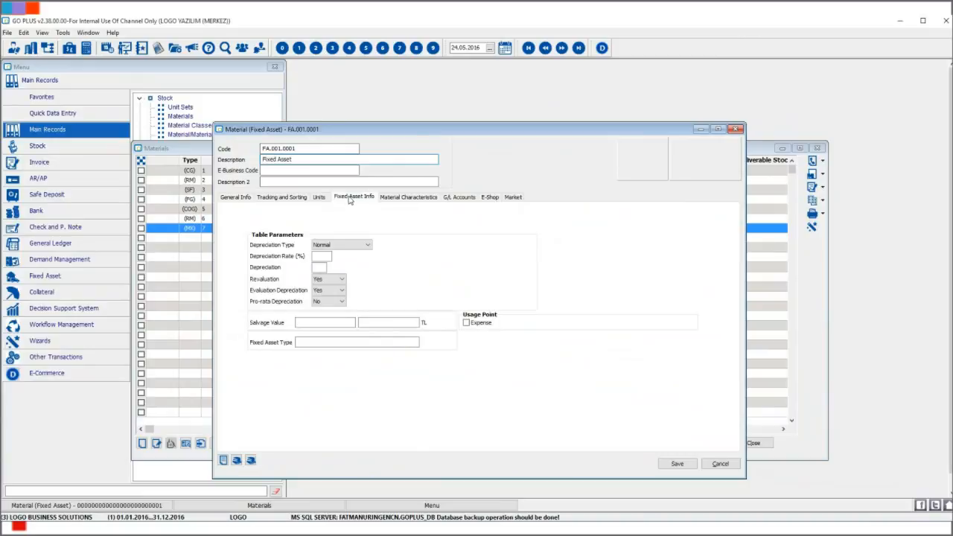
pyautogui.click(328, 256)
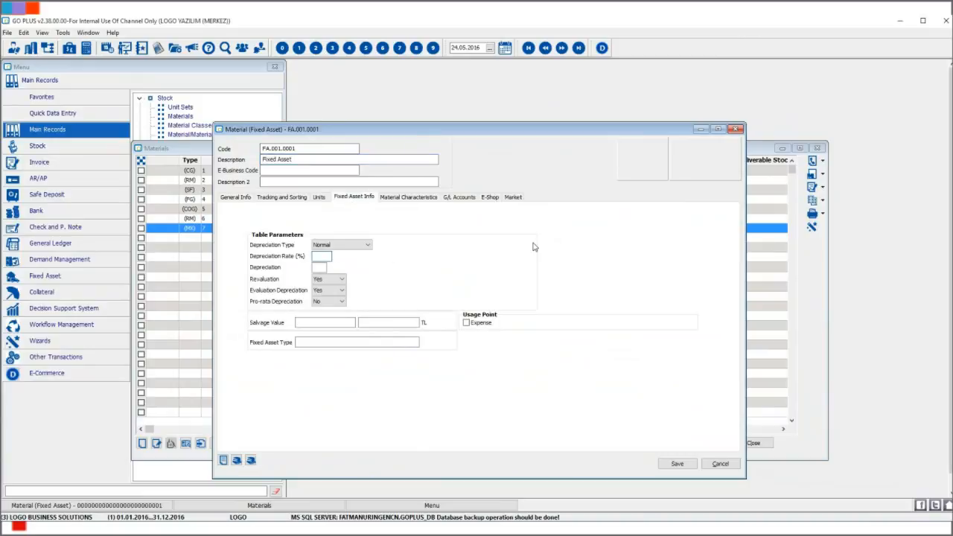
pyautogui.write('20')
pyautogui.click(339, 279)
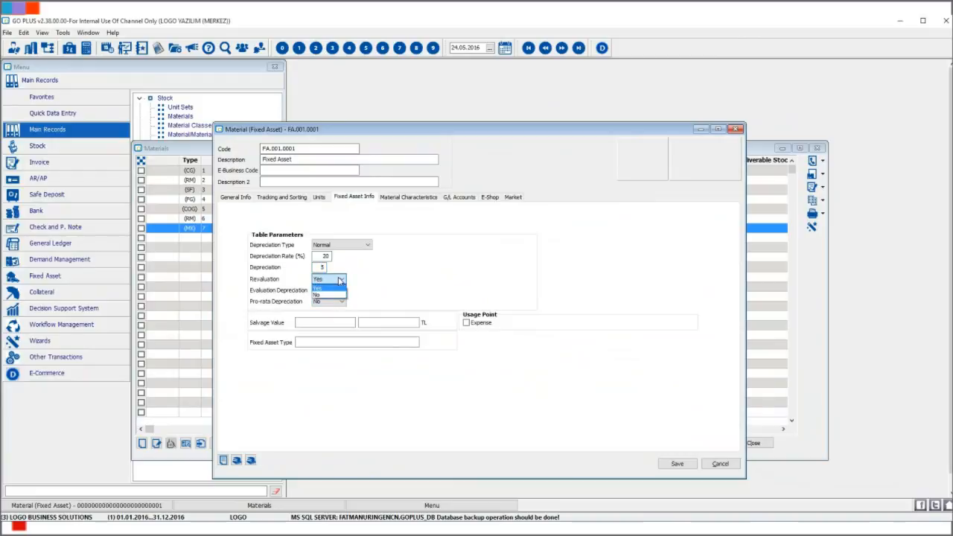
pyautogui.click(320, 288)
pyautogui.click(341, 290)
pyautogui.click(320, 298)
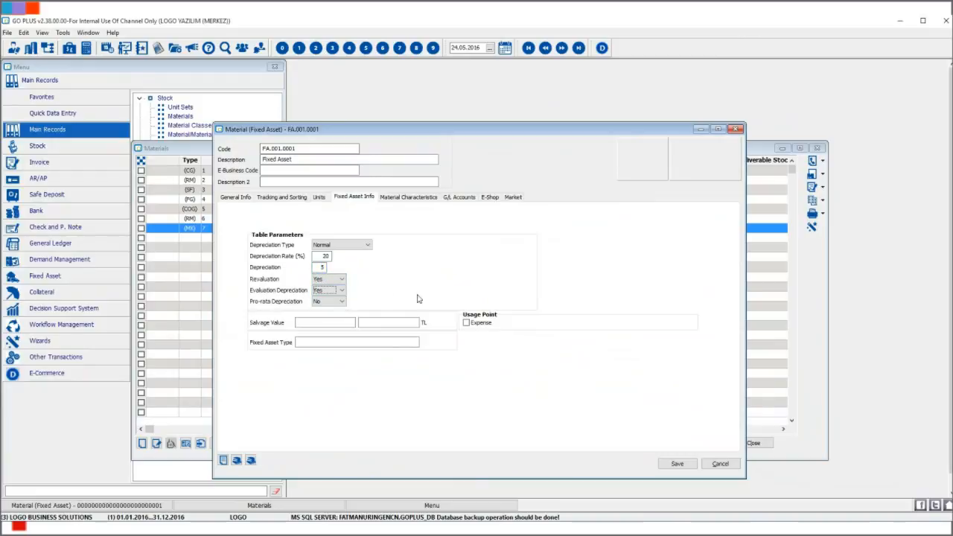
pyautogui.click(678, 464)
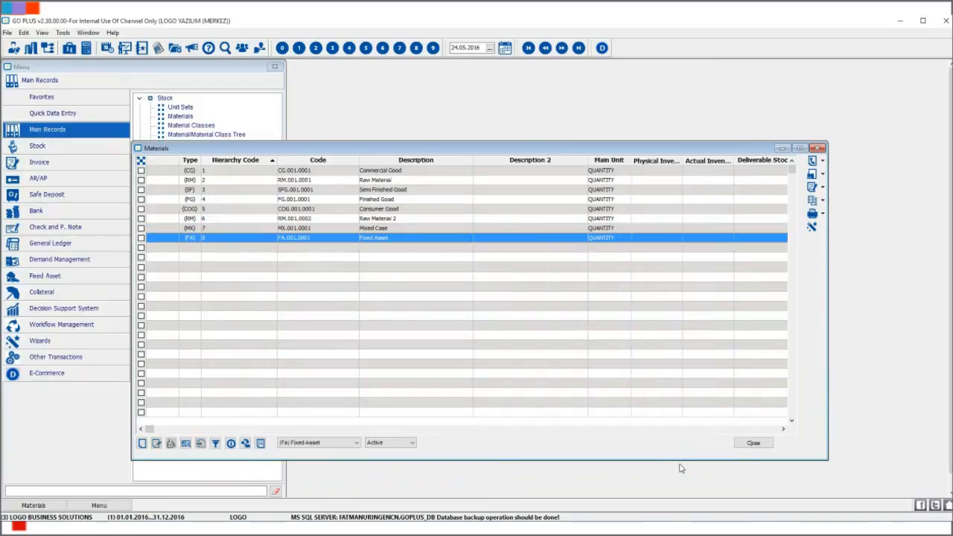
pyautogui.click(336, 443)
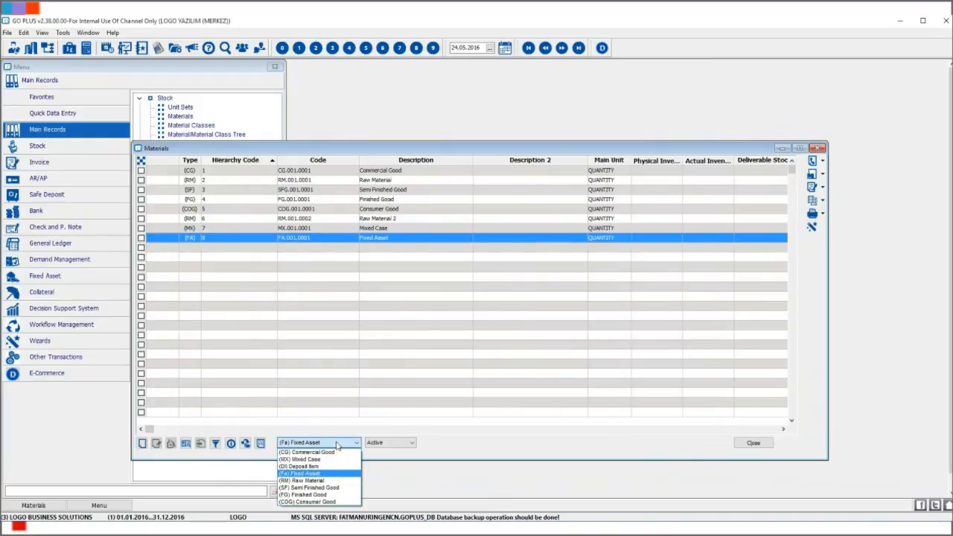
pyautogui.click(337, 443)
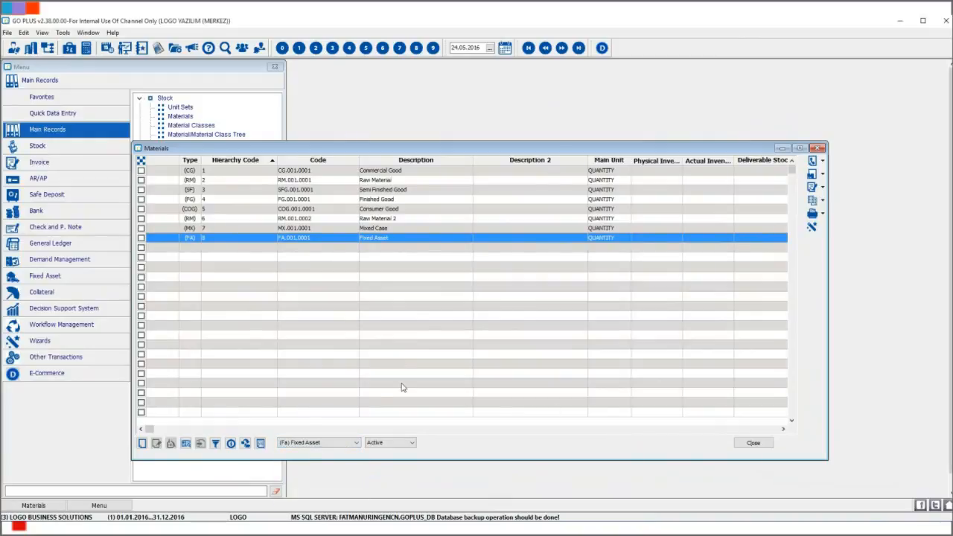
# Close the Materials list and open the Material Classes list in a maximized window.
pyautogui.click(799, 148)
pyautogui.click(951, 33)
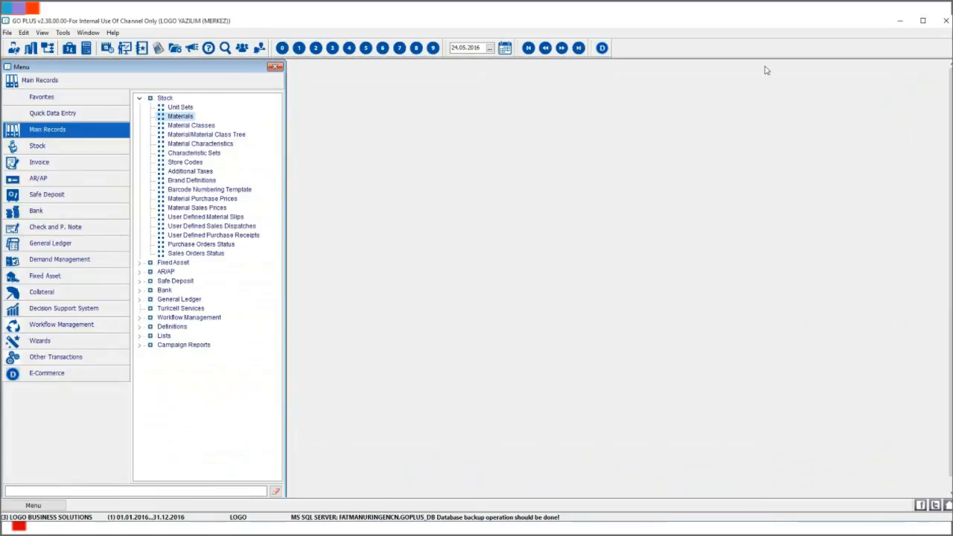
pyautogui.doubleClick(179, 128)
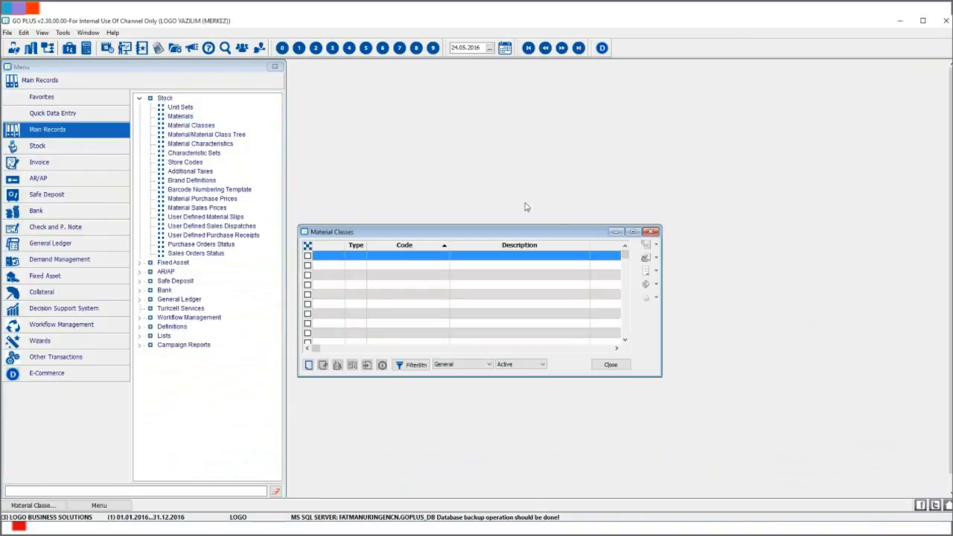
pyautogui.click(633, 231)
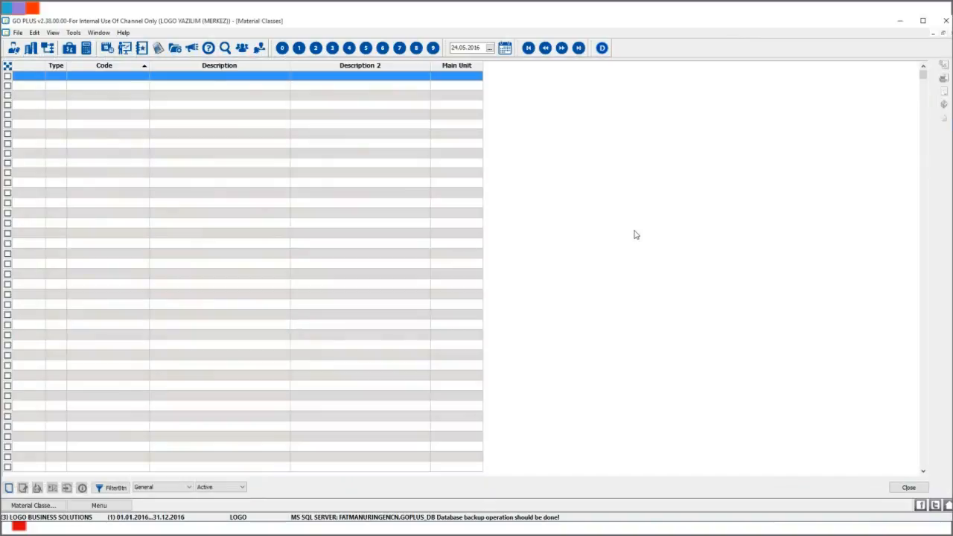
# Create and save a General material class with code MTR.CLS.001 and description Material Class.
pyautogui.click(183, 488)
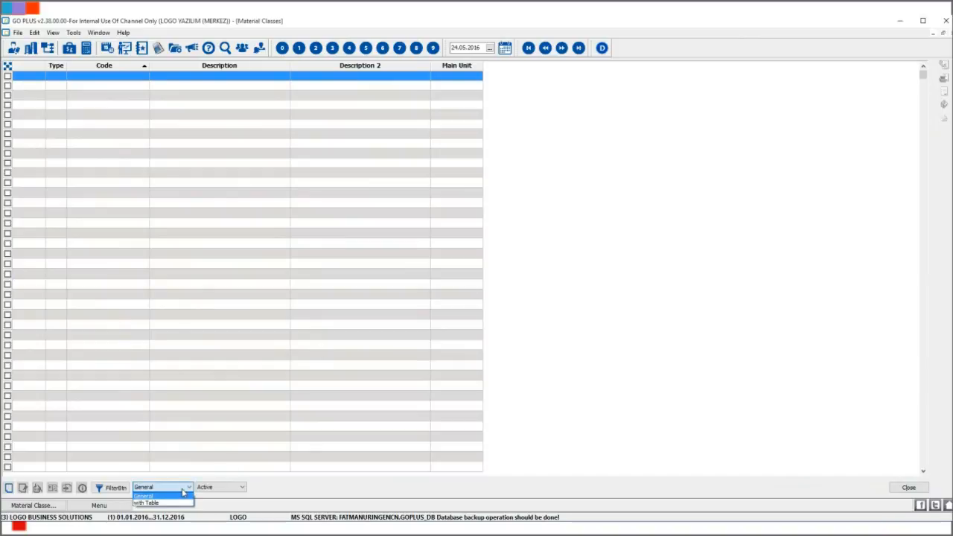
pyautogui.click(183, 490)
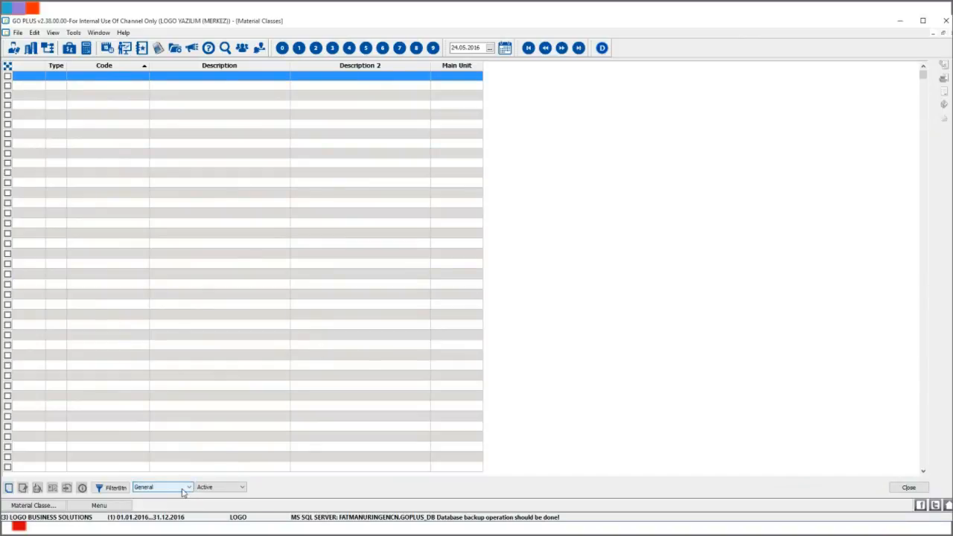
pyautogui.rightClick(197, 120)
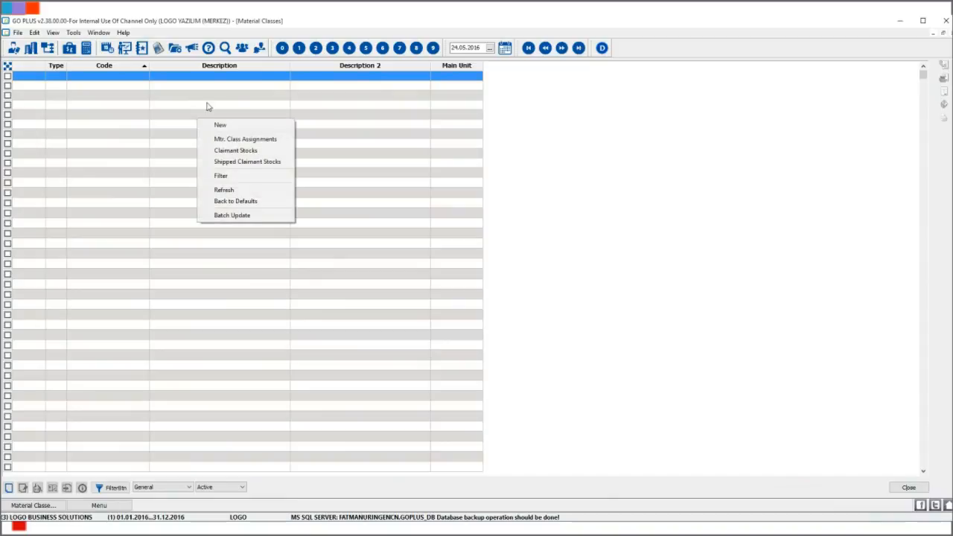
pyautogui.click(278, 128)
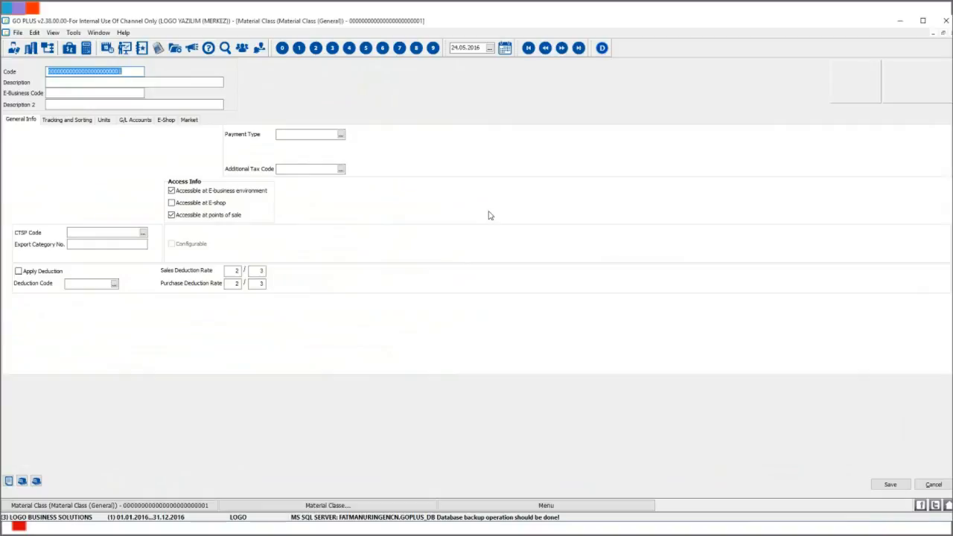
pyautogui.write('M')
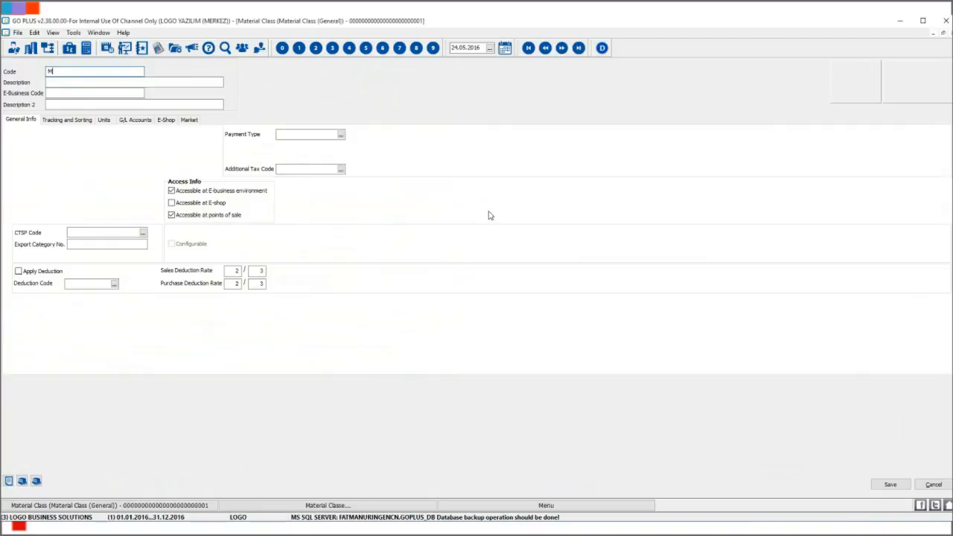
pyautogui.write('TR.CLS.001')
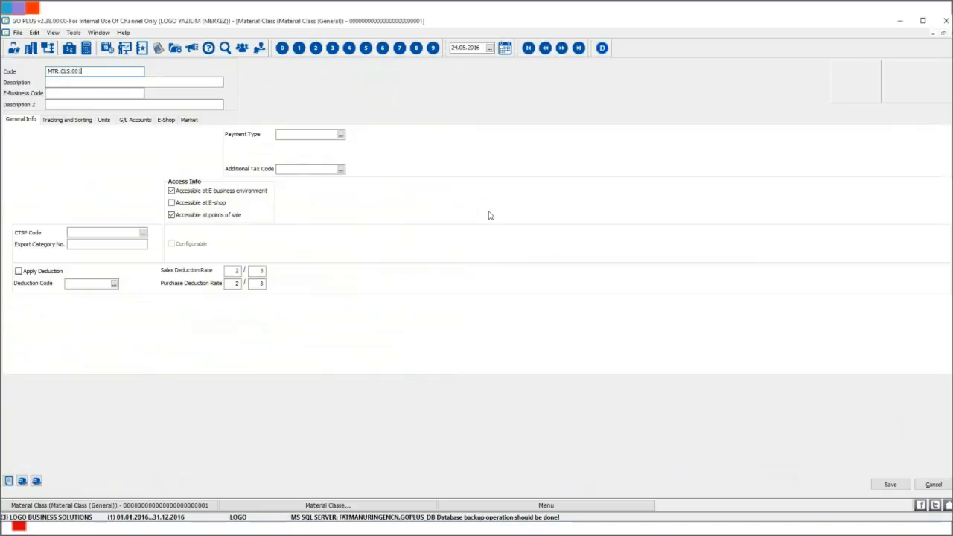
pyautogui.press('Tab')
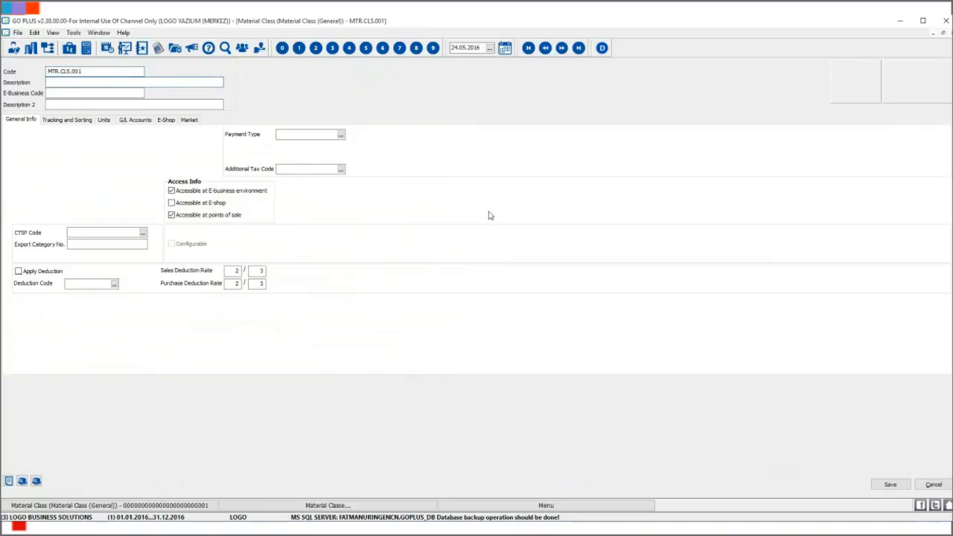
pyautogui.write('Material Class')
pyautogui.click(891, 485)
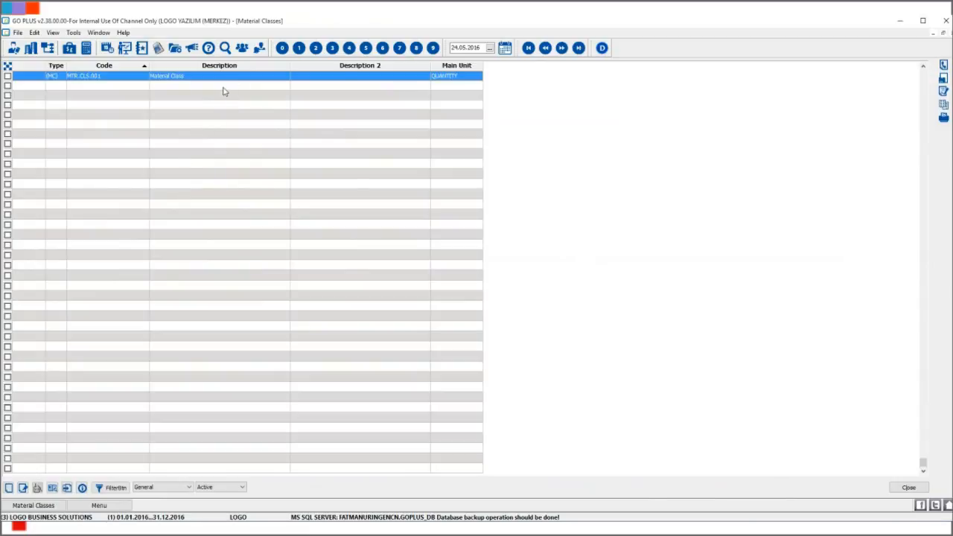
# Create and save a "with Table" material class with code MTR.TBL.001 and description Material Class with Table.
pyautogui.click(167, 489)
pyautogui.click(173, 507)
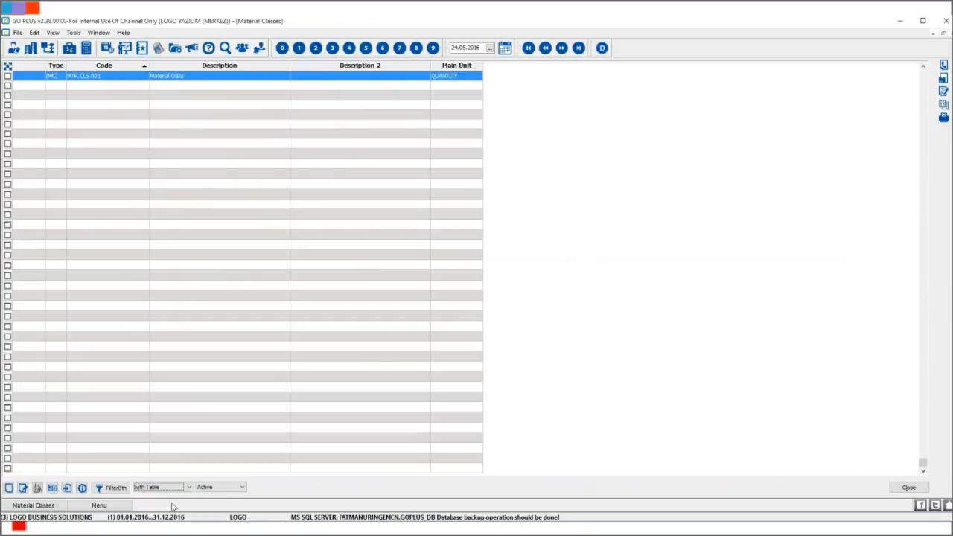
pyautogui.rightClick(182, 145)
pyautogui.click(205, 150)
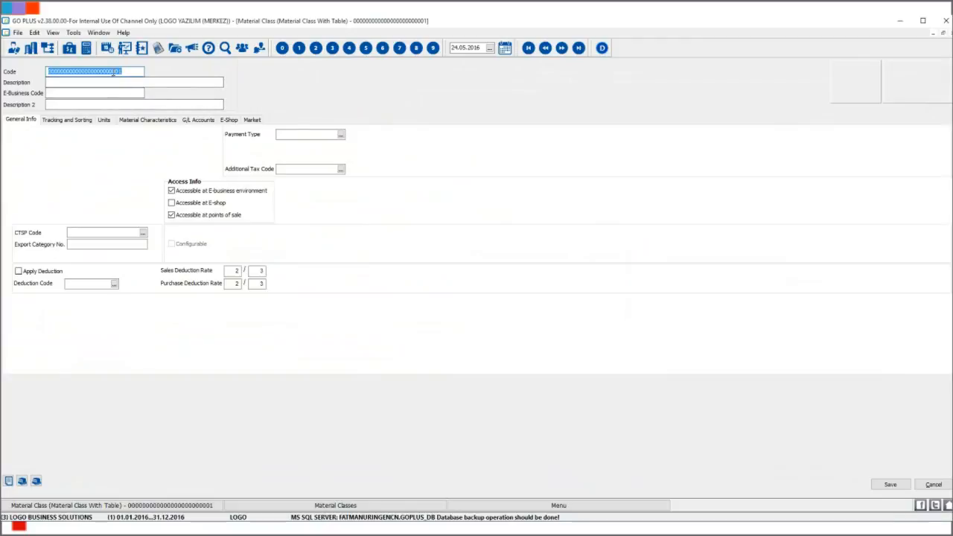
pyautogui.write('MTR.TBL.')
pyautogui.press('Tab')
pyautogui.write('M')
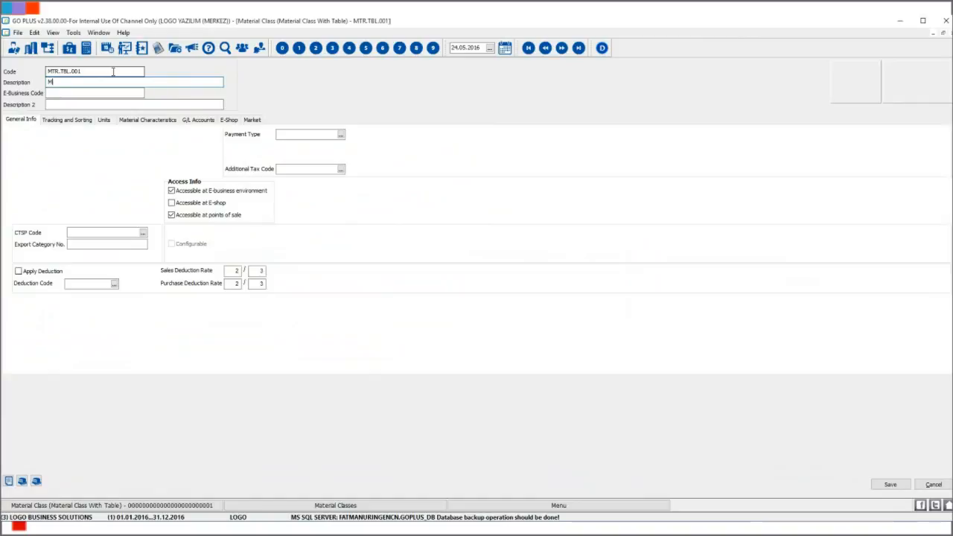
pyautogui.write('aterial Class with Table')
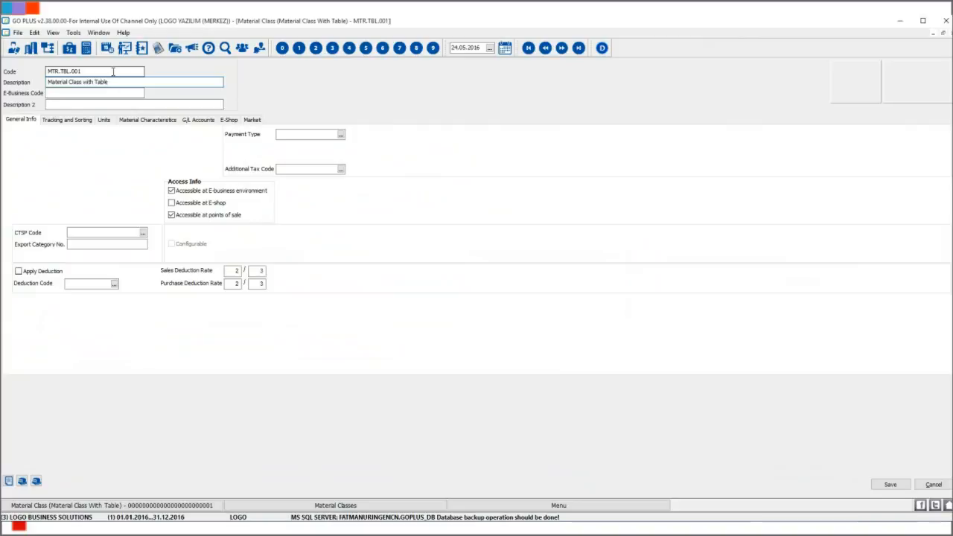
pyautogui.click(890, 485)
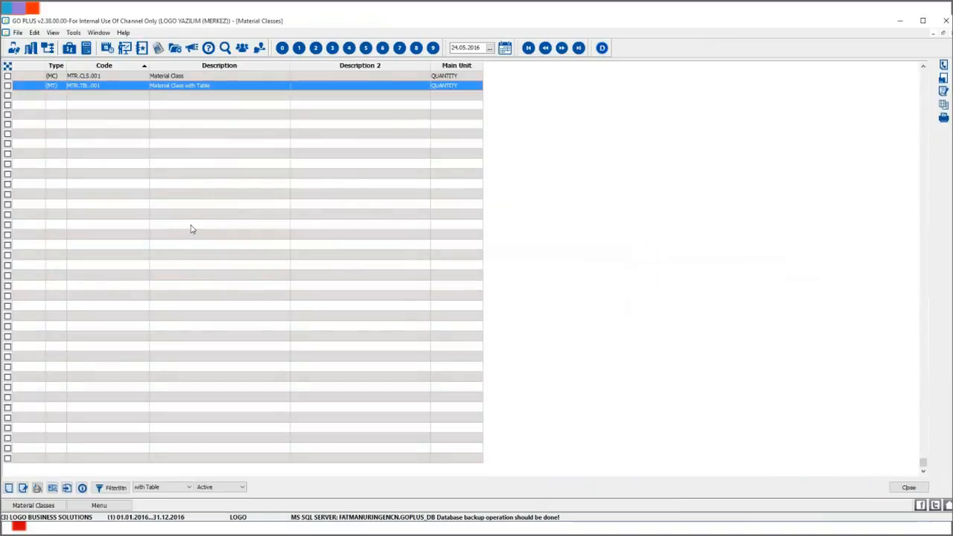
# Close the Material Classes list and open the Materials list from the Stock main records.
pyautogui.press('Up')
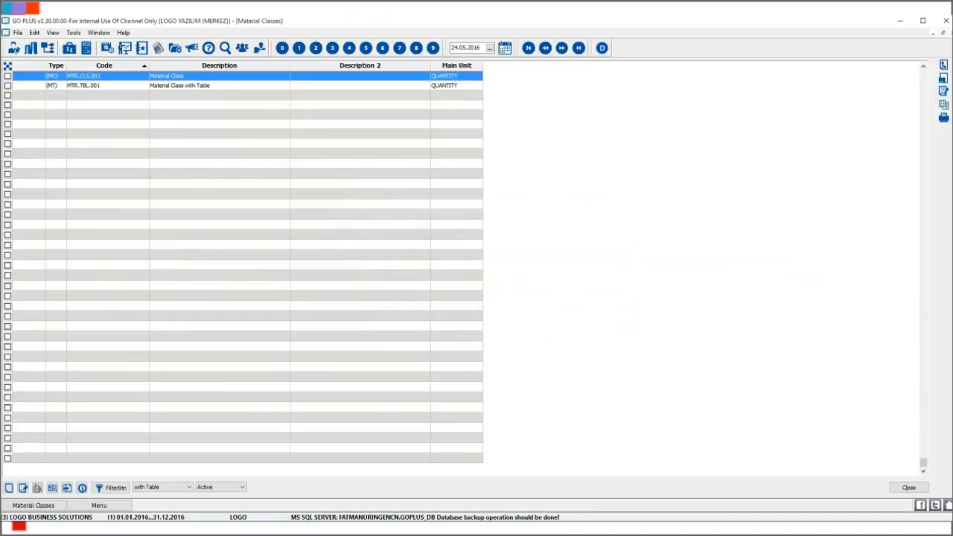
pyautogui.click(910, 488)
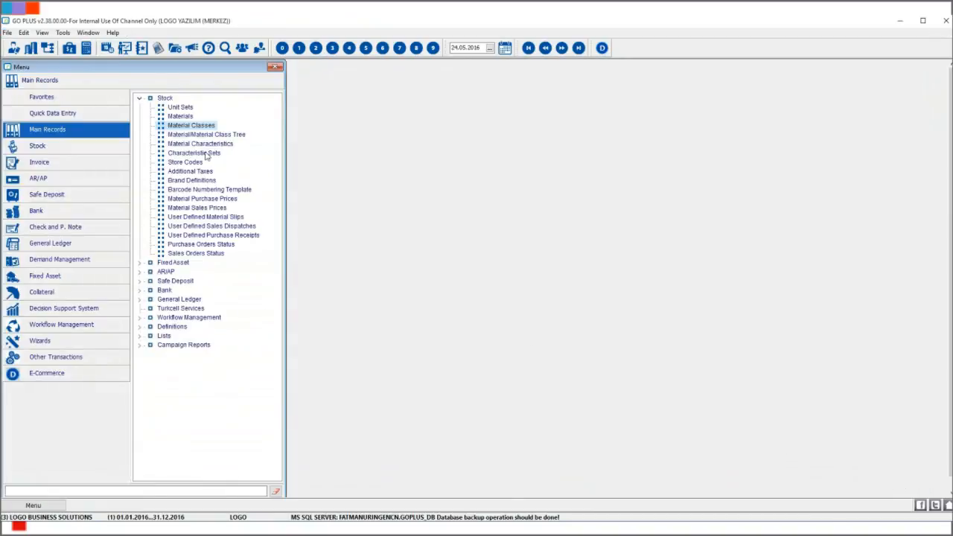
pyautogui.click(181, 117)
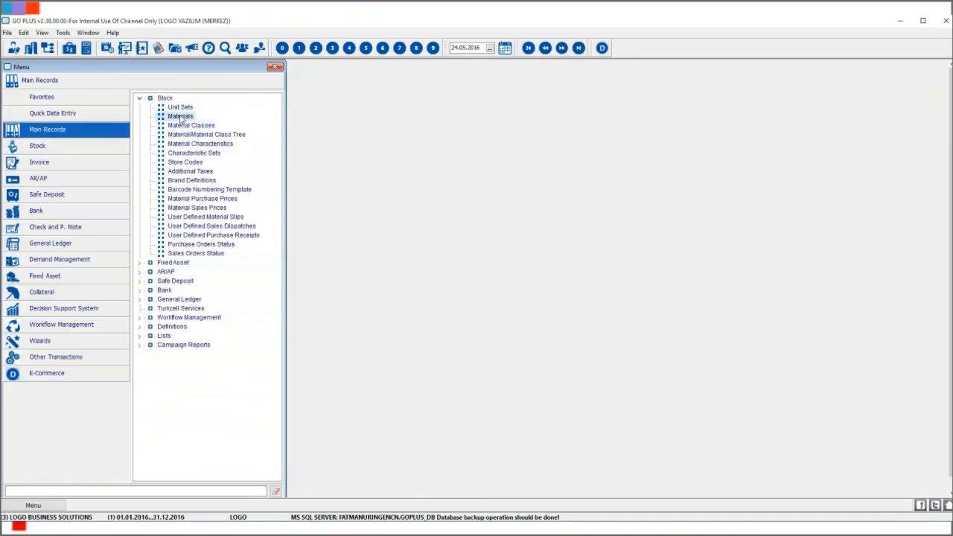
pyautogui.doubleClick(181, 116)
pyautogui.click(299, 169)
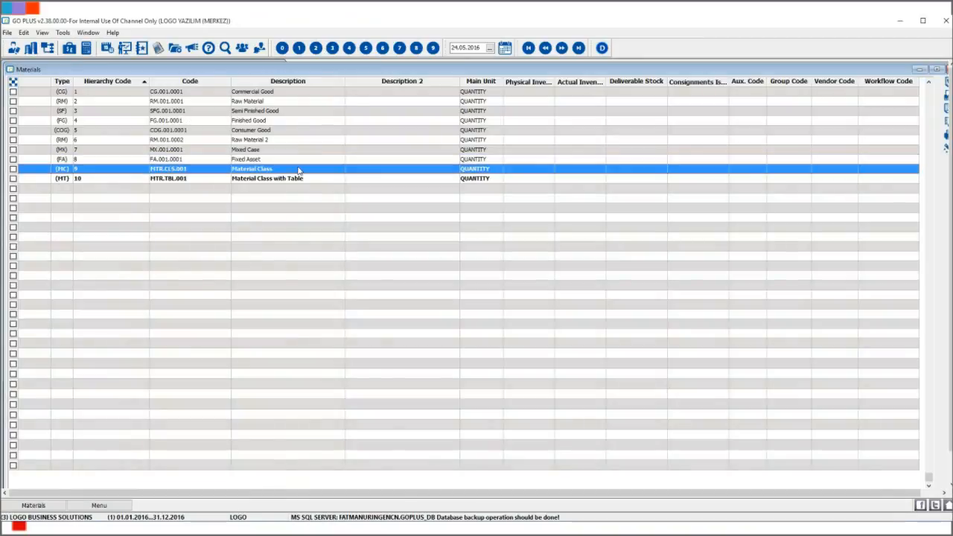
# Open the material class assignments of commercial good CG.001.0001 and choose MTR.CLS.001 as its class.
pyautogui.click(323, 92)
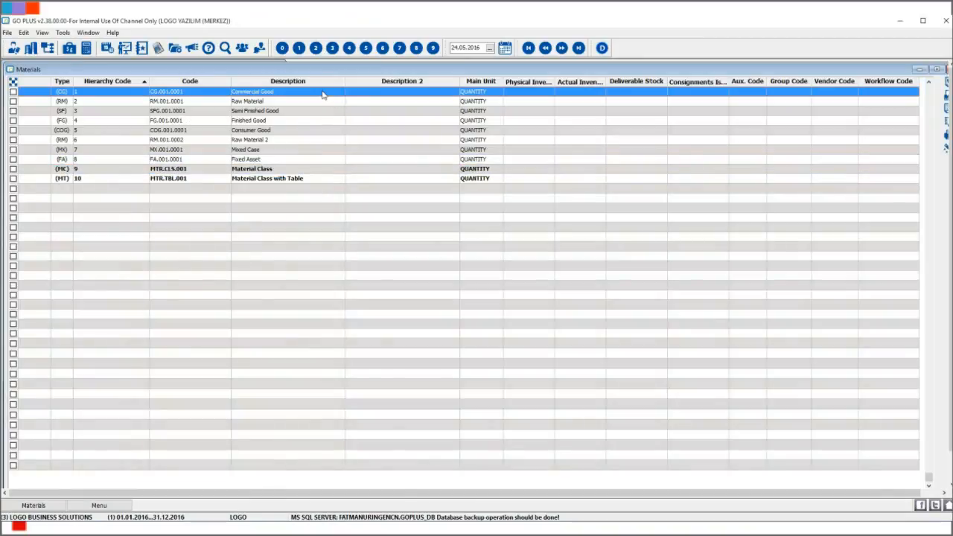
pyautogui.rightClick(323, 94)
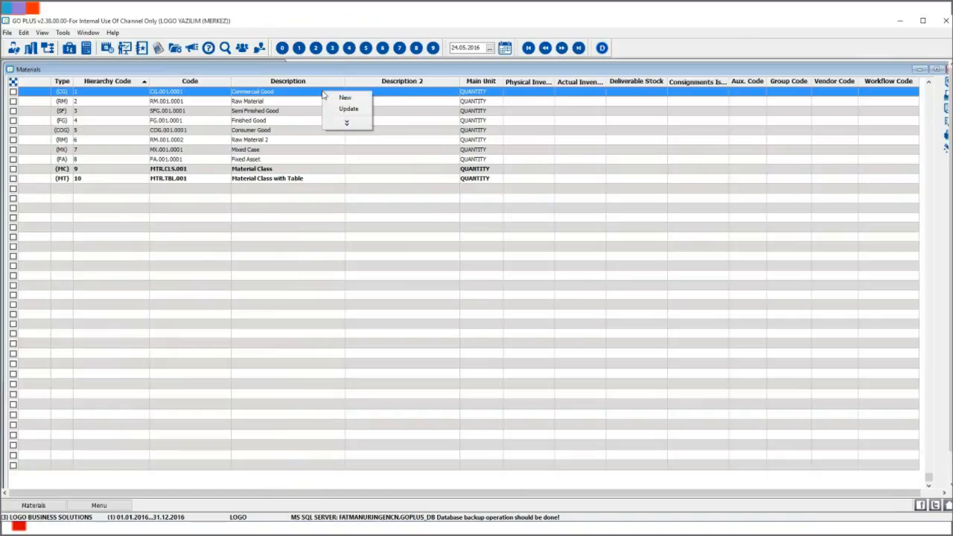
pyautogui.click(363, 124)
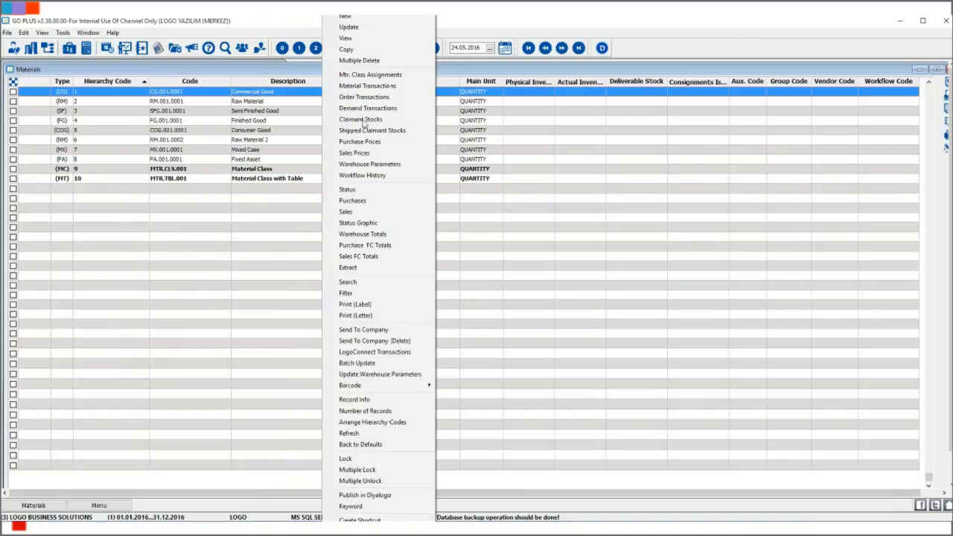
pyautogui.click(404, 76)
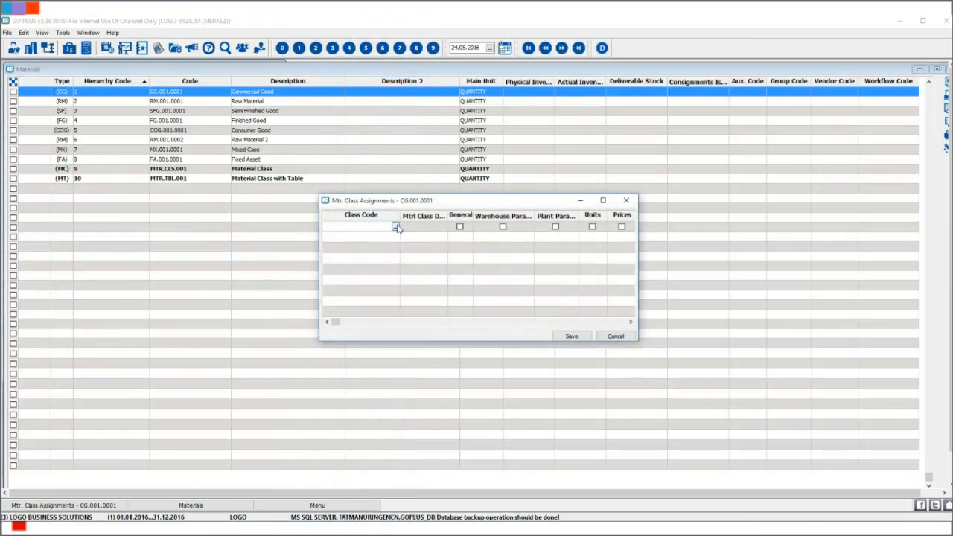
pyautogui.click(397, 227)
pyautogui.doubleClick(201, 78)
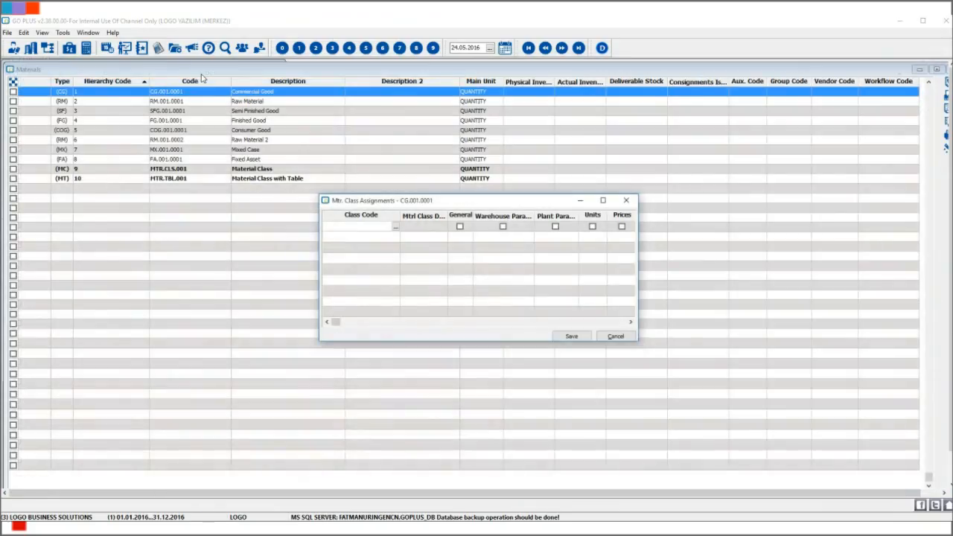
# Enable all definitions from General through Prod. Info for the MTR.CLS.001 assignment, then save and confirm it.
pyautogui.click(459, 226)
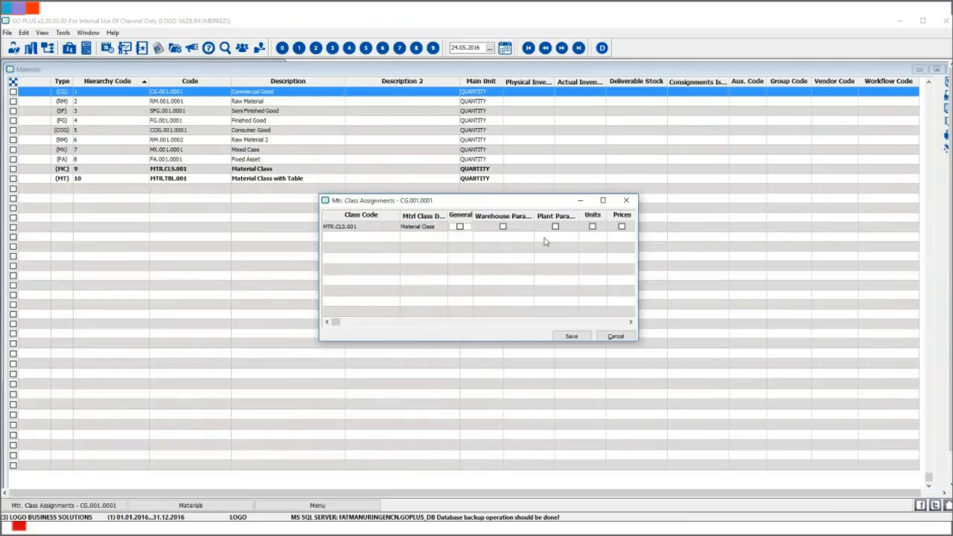
pyautogui.press('Tab')
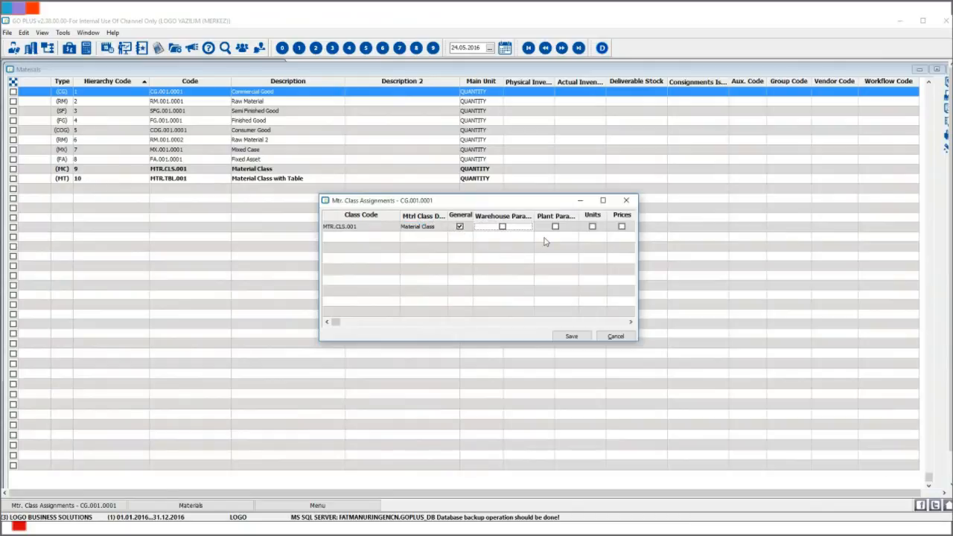
pyautogui.press('space')
pyautogui.press('Tab')
pyautogui.press('space')
pyautogui.press('Tab')
pyautogui.press('space')
pyautogui.press('Tab')
pyautogui.press('space')
pyautogui.press('Tab')
pyautogui.press('space')
pyautogui.press('Tab')
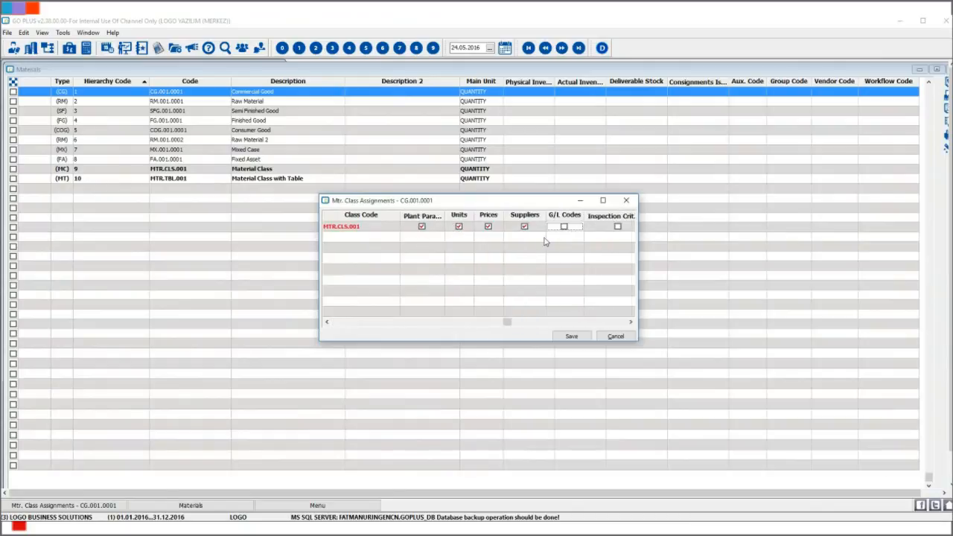
pyautogui.press('space')
pyautogui.press('Tab')
pyautogui.press('space')
pyautogui.press('Tab')
pyautogui.press('space')
pyautogui.press('Tab')
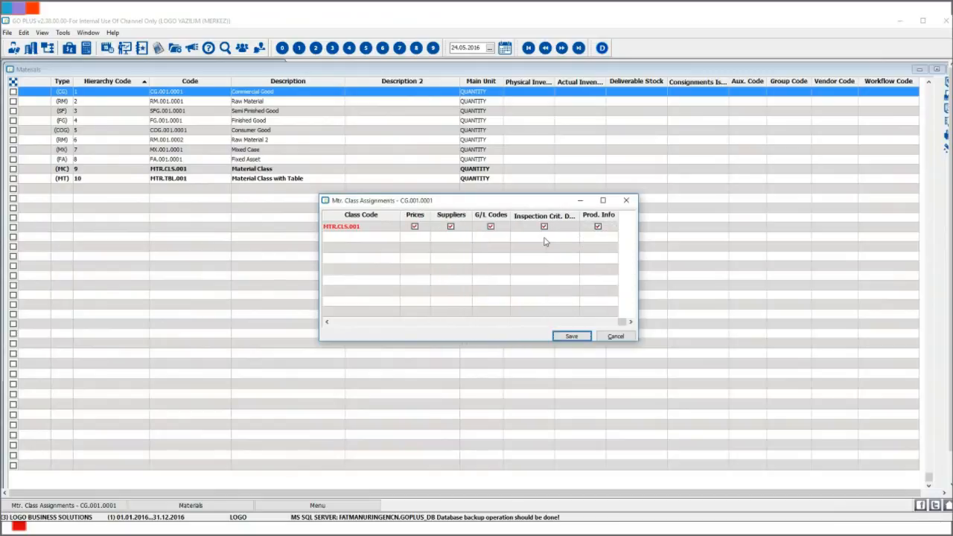
pyautogui.click(571, 336)
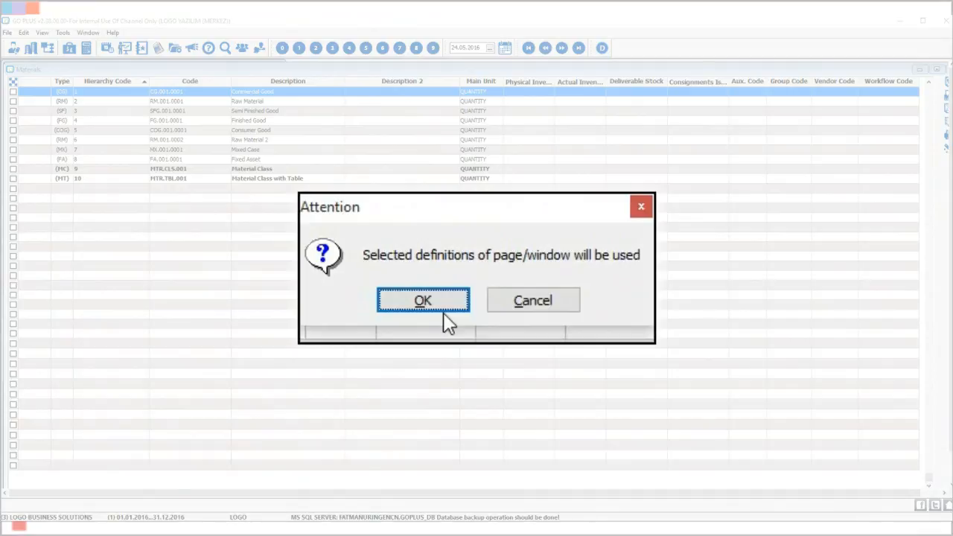
pyautogui.click(449, 307)
# Maximize the Materials list and examine the hierarchy codes of the material class and the commercial good.
pyautogui.doubleClick(227, 68)
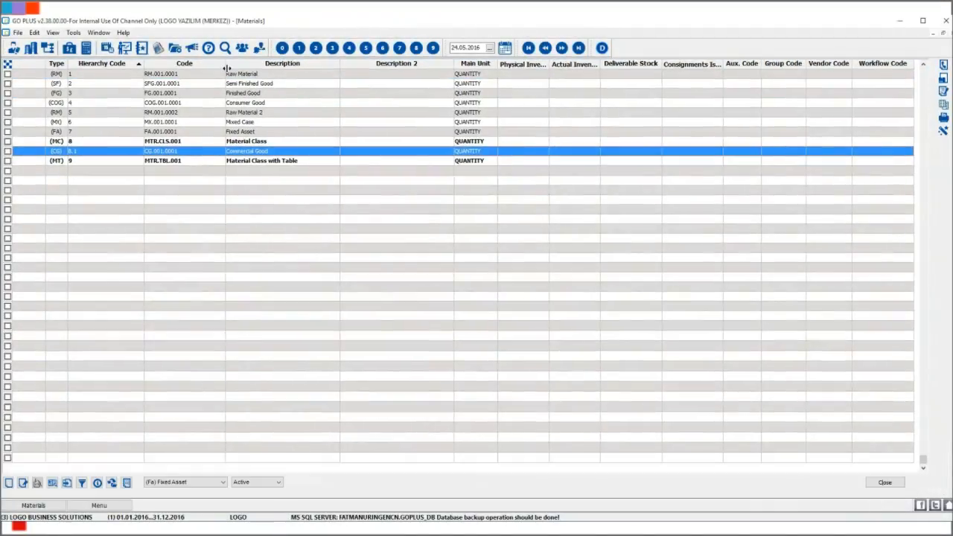
pyautogui.click(270, 142)
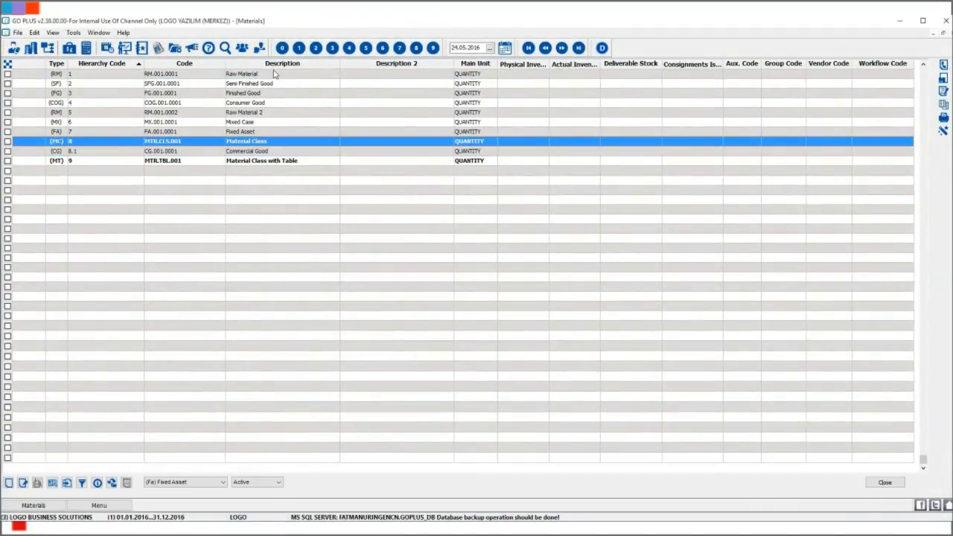
pyautogui.click(274, 73)
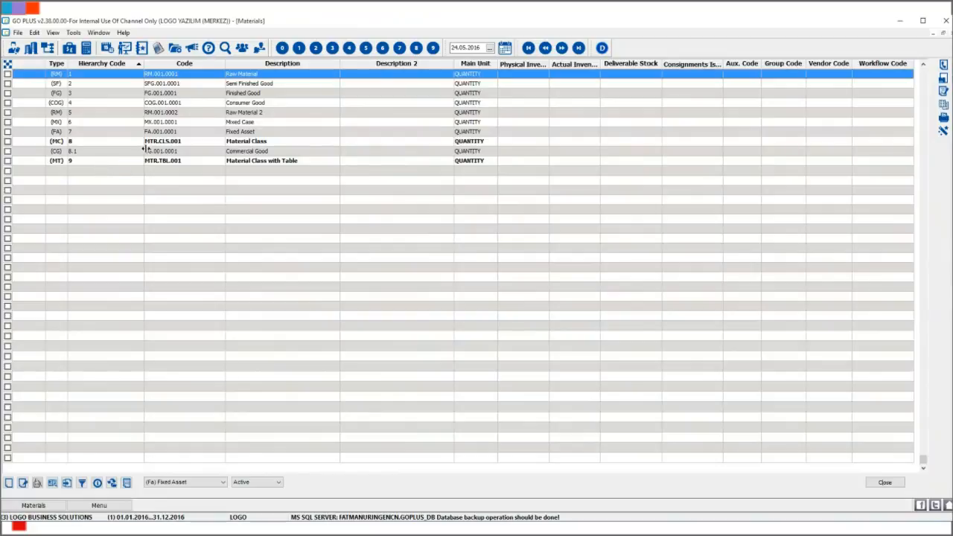
pyautogui.click(106, 144)
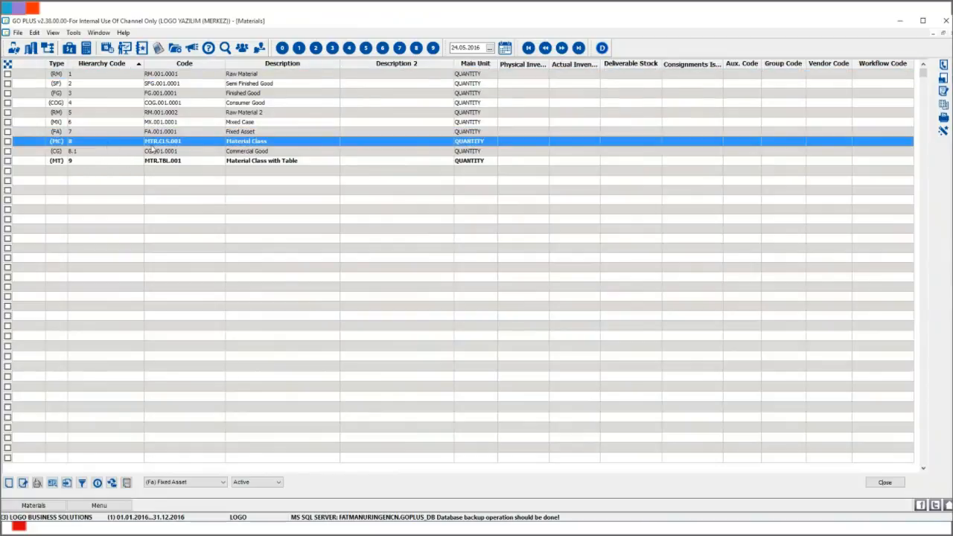
pyautogui.click(309, 153)
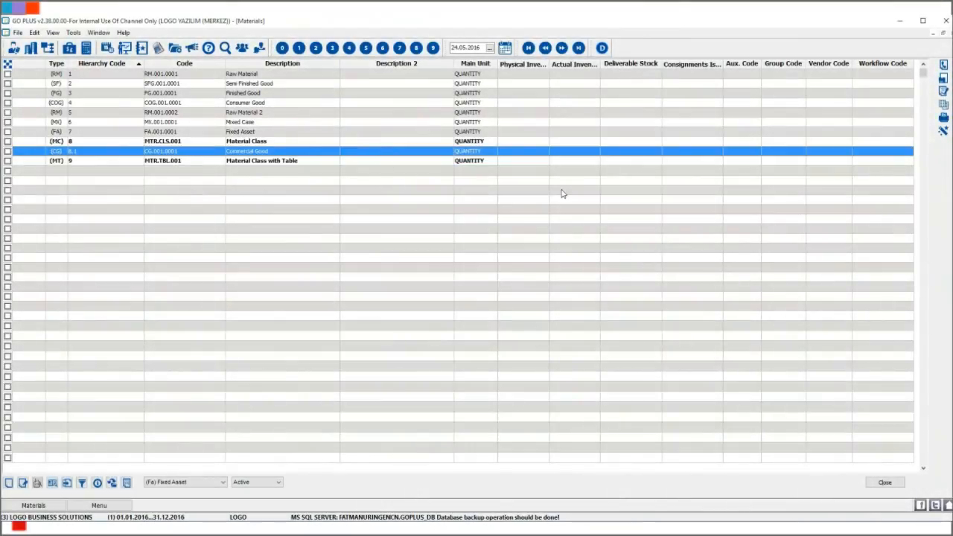
# Close the Materials list and open the AR/AP records list from the AR/AP main records.
pyautogui.click(877, 484)
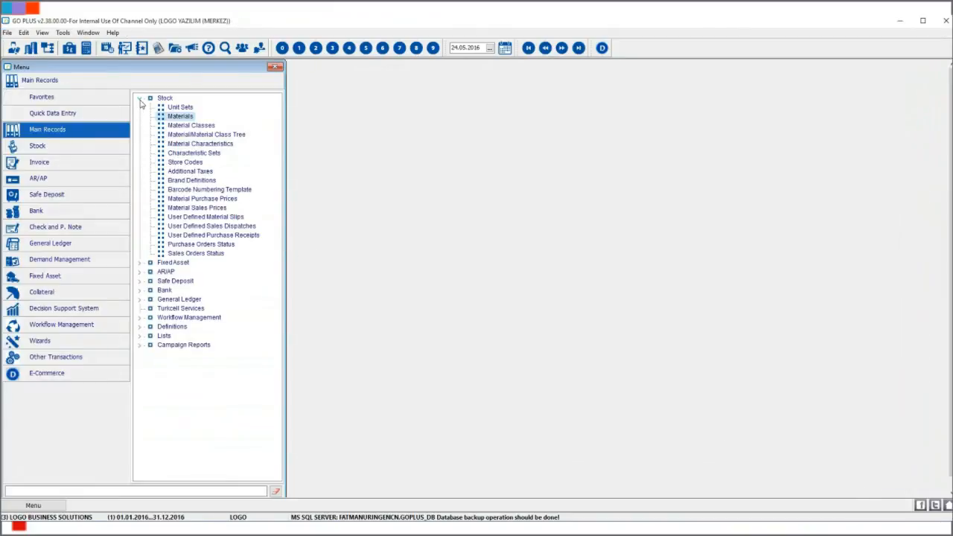
pyautogui.click(139, 99)
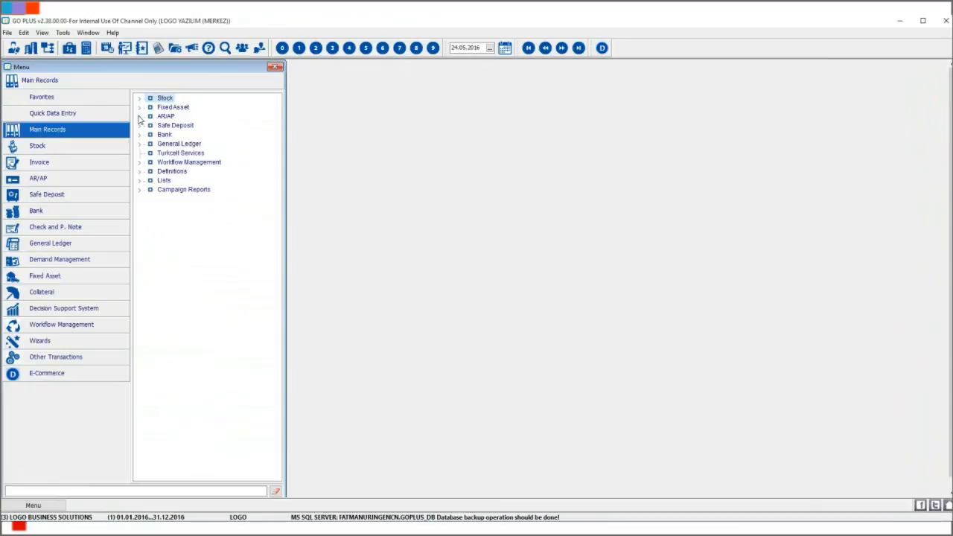
pyautogui.click(140, 116)
pyautogui.click(177, 135)
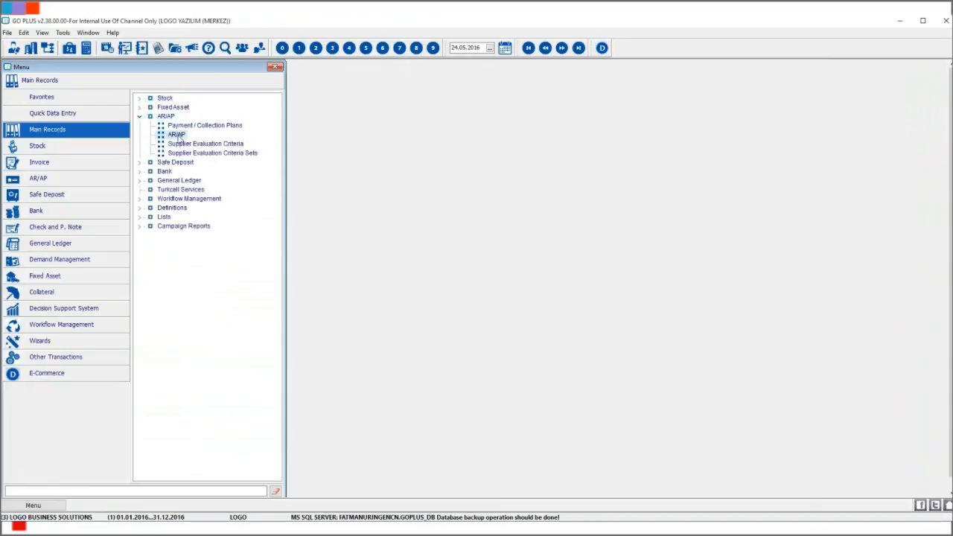
pyautogui.doubleClick(179, 138)
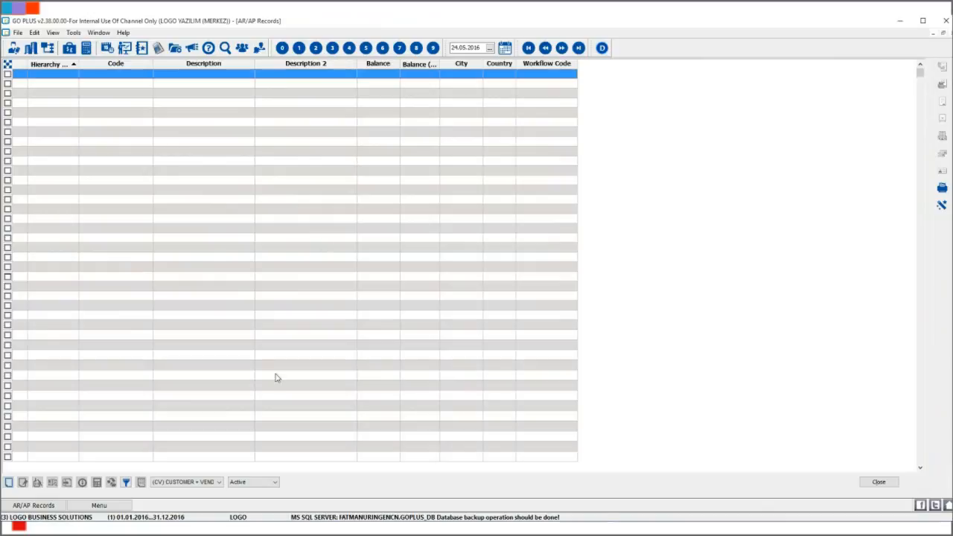
# Create and save a (CU) CUSTOMER record with code CUS.TR.0001 and title Turkish Customer.
pyautogui.click(214, 483)
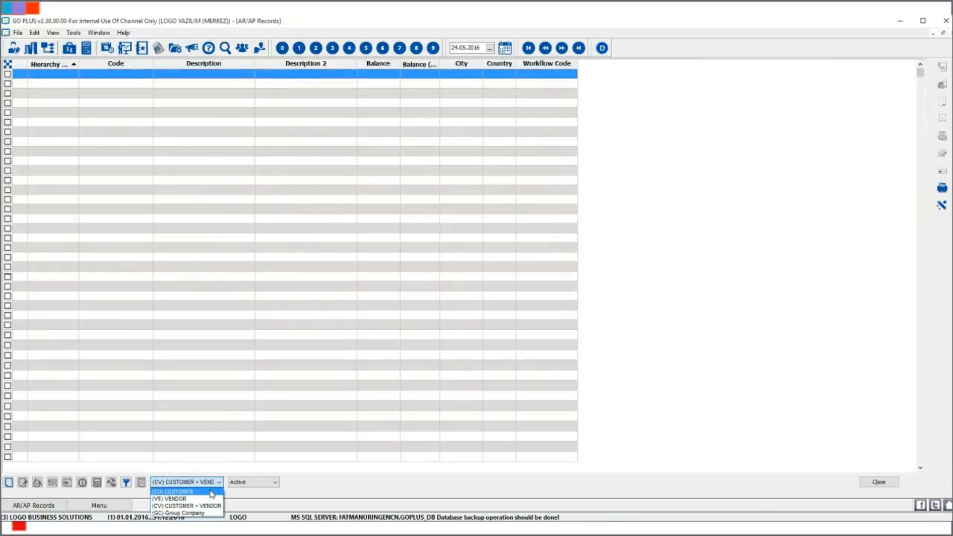
pyautogui.click(212, 492)
pyautogui.rightClick(181, 129)
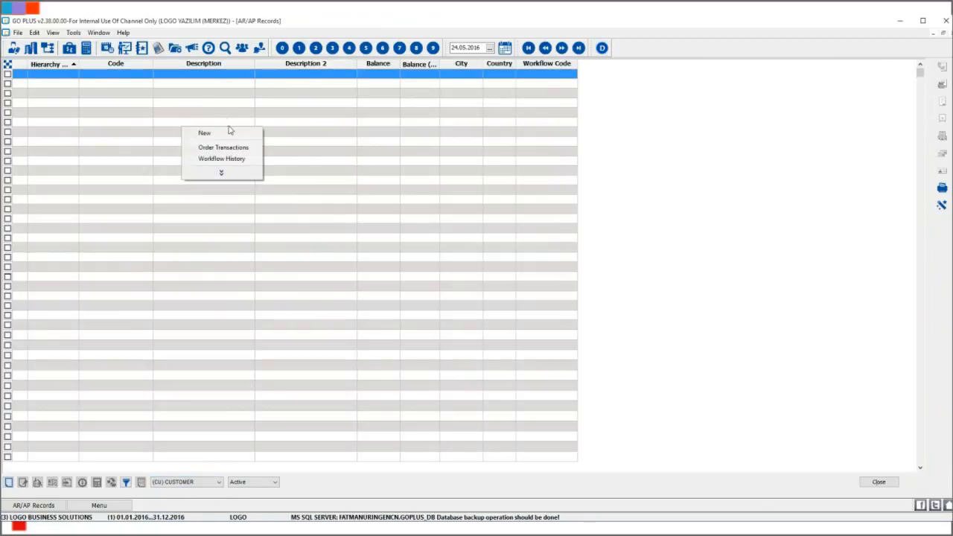
pyautogui.click(229, 134)
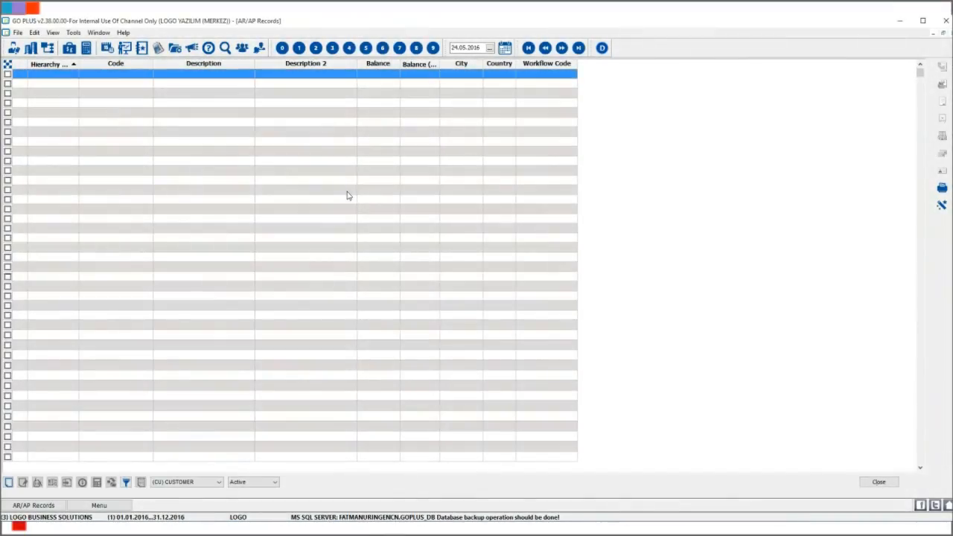
pyautogui.write('CUS')
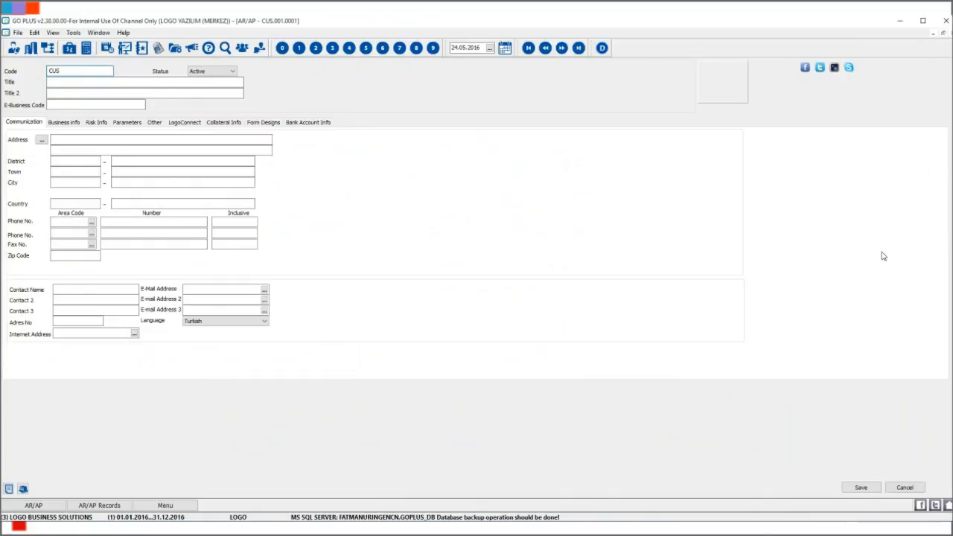
pyautogui.write('.')
pyautogui.press('Tab')
pyautogui.press('Tab')
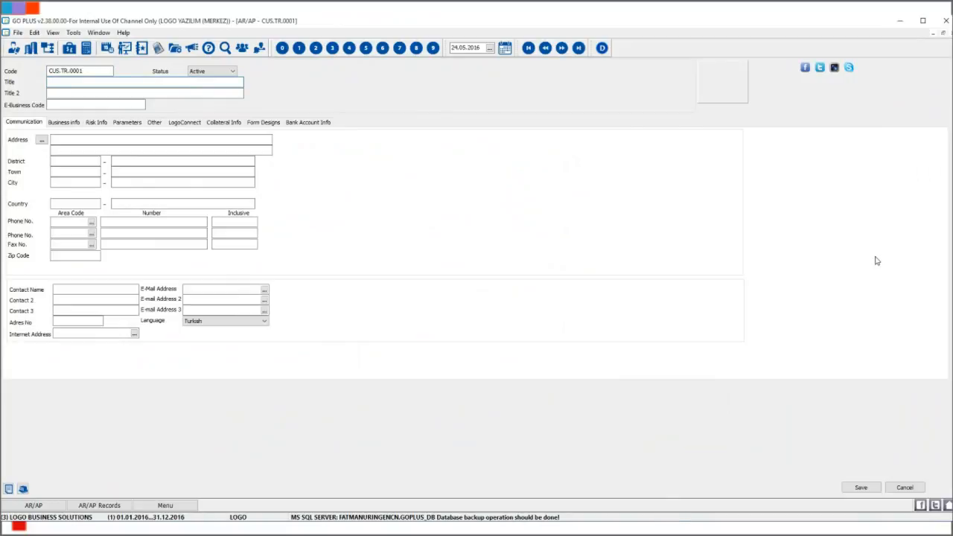
pyautogui.write('Turkish Customer')
pyautogui.click(860, 487)
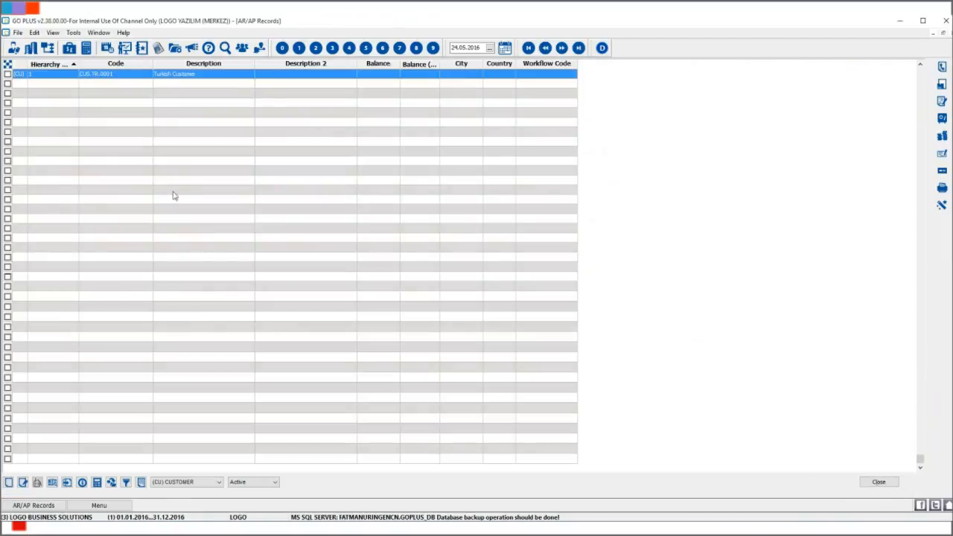
# Create and save a second customer record with code CUS.ENG.0001 and title English Customer.
pyautogui.rightClick(130, 95)
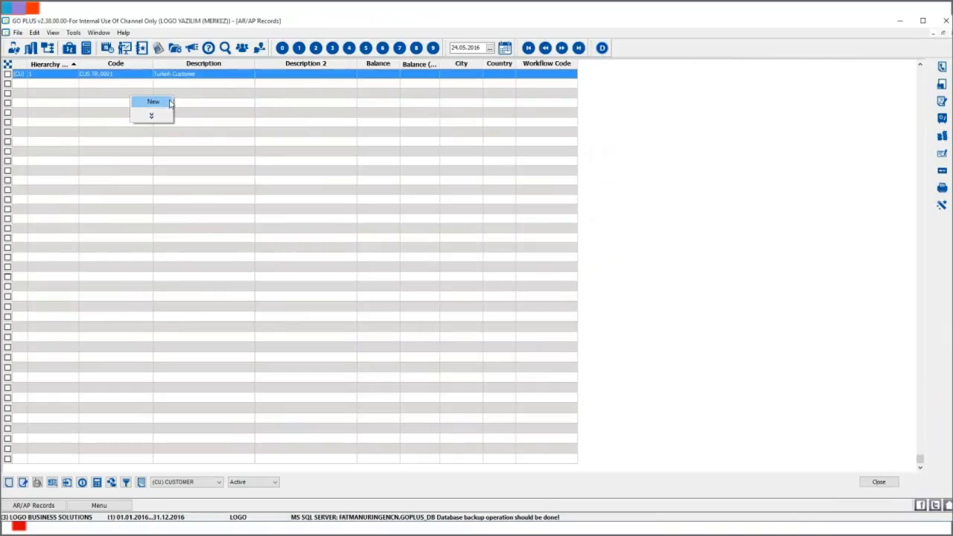
pyautogui.click(170, 100)
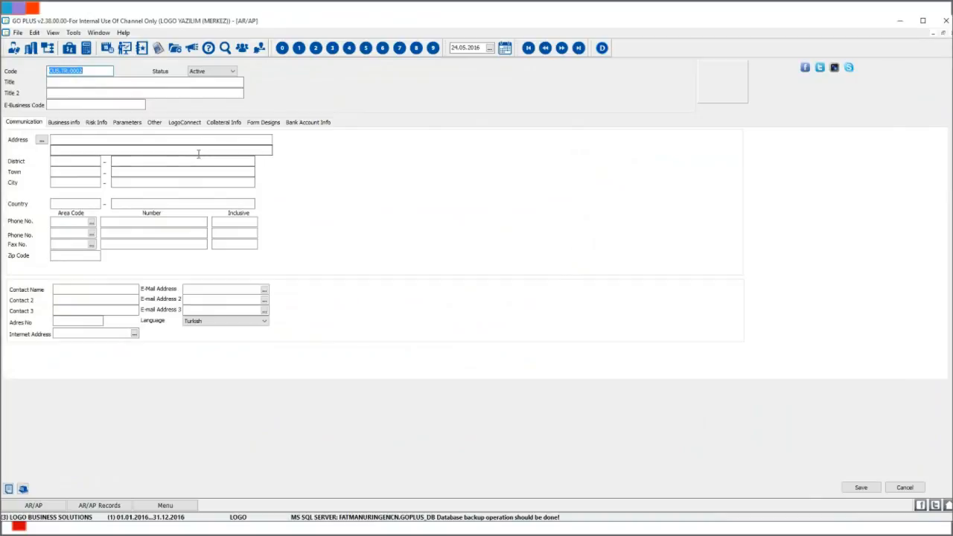
pyautogui.write('C')
pyautogui.press('Tab')
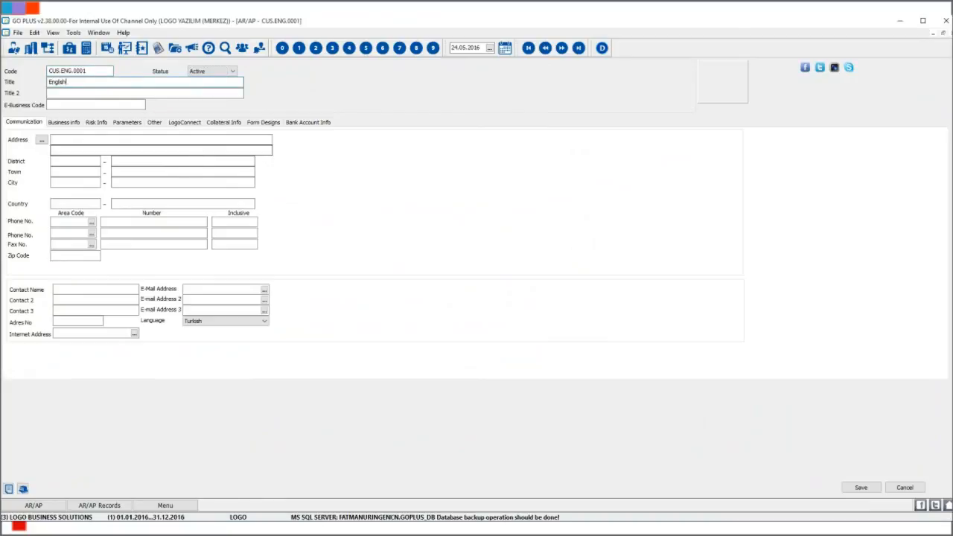
pyautogui.write('mer')
pyautogui.click(860, 488)
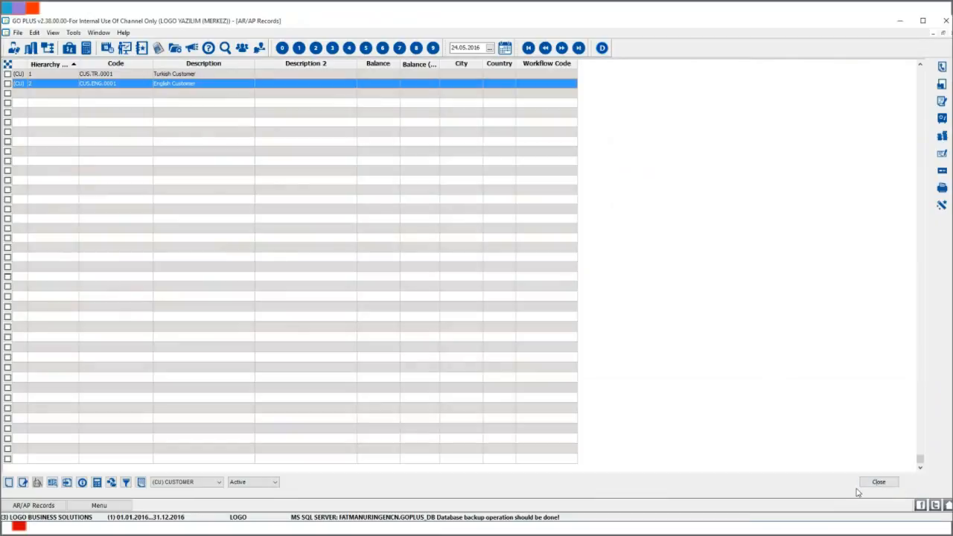
# Create and save a third customer record with code CUS.IRN.0001 and title Iranian Customer.
pyautogui.rightClick(211, 125)
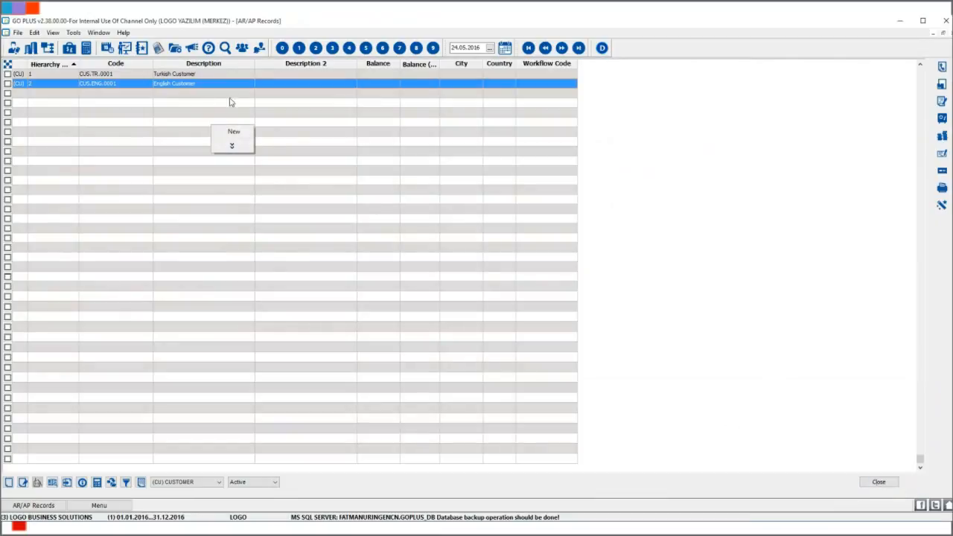
pyautogui.click(249, 132)
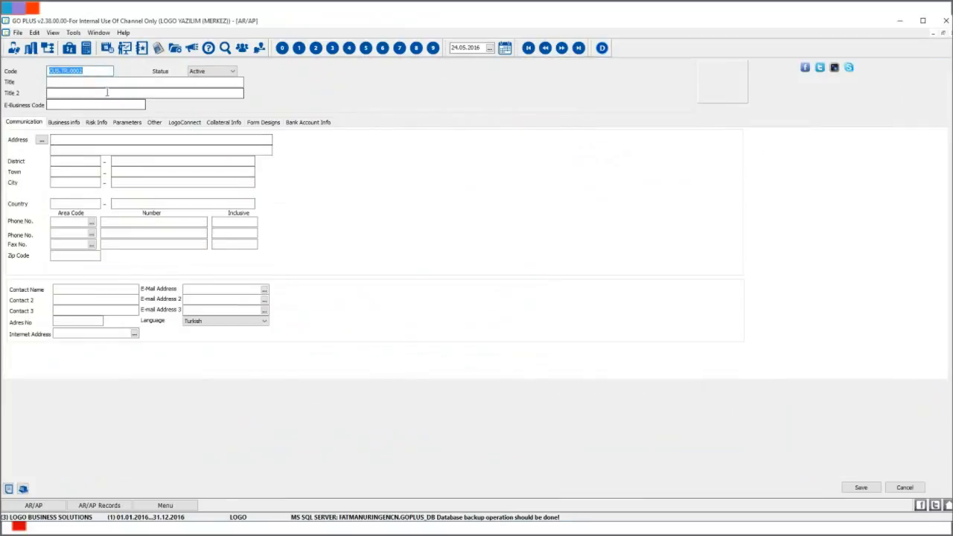
pyautogui.write('CUS')
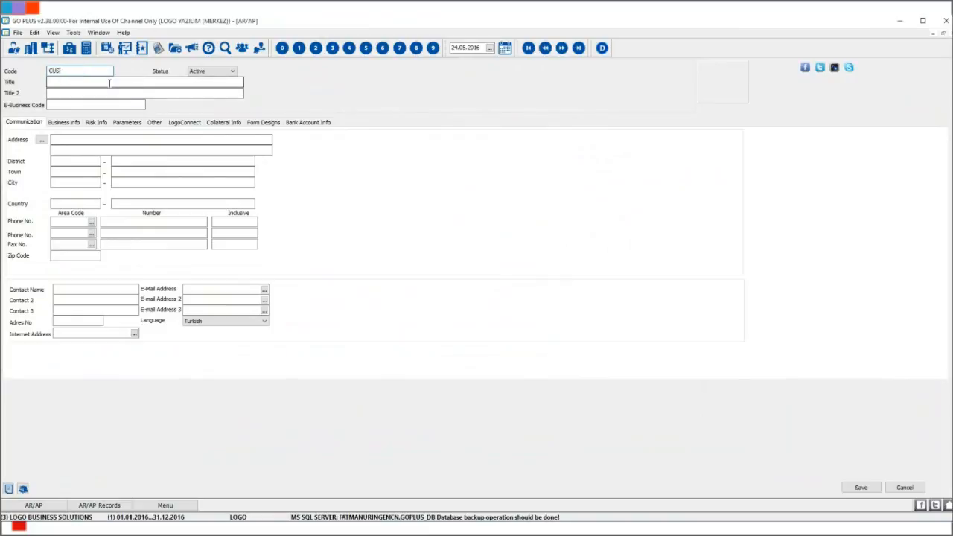
pyautogui.write('TIRN.0001')
pyautogui.press('Tab')
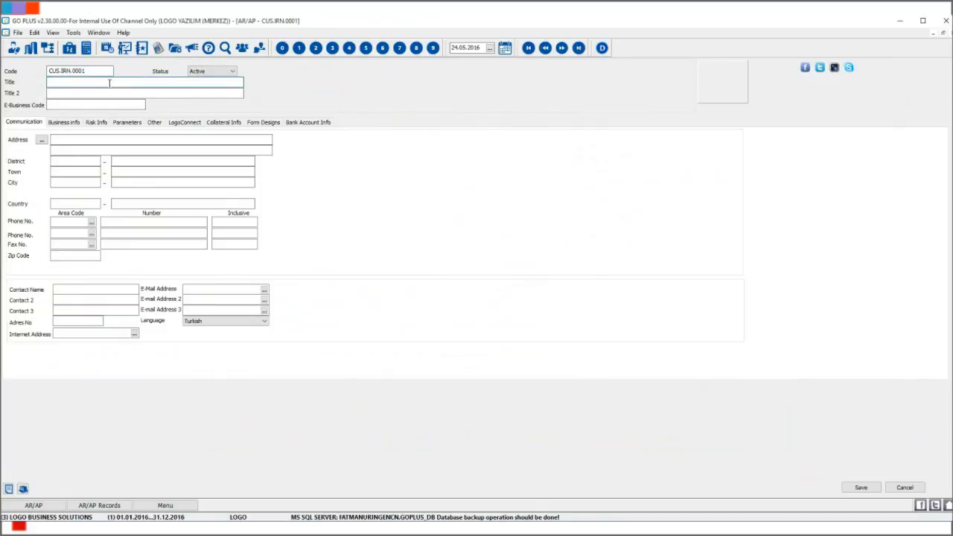
pyautogui.write('Iranian Customer')
pyautogui.click(858, 487)
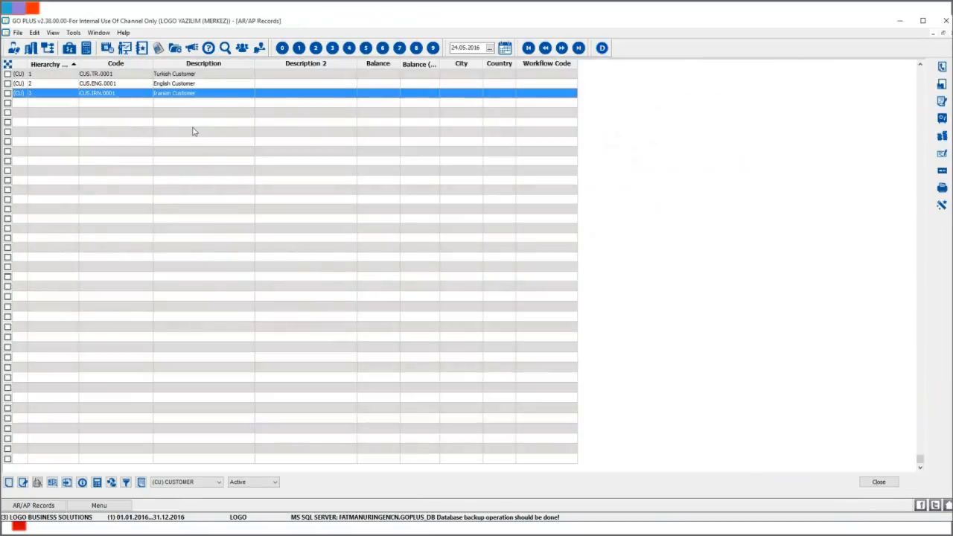
# Create and save a fourth customer record with code CUS.ARB.0001 and title Arabic Customer.
pyautogui.rightClick(192, 121)
pyautogui.click(224, 129)
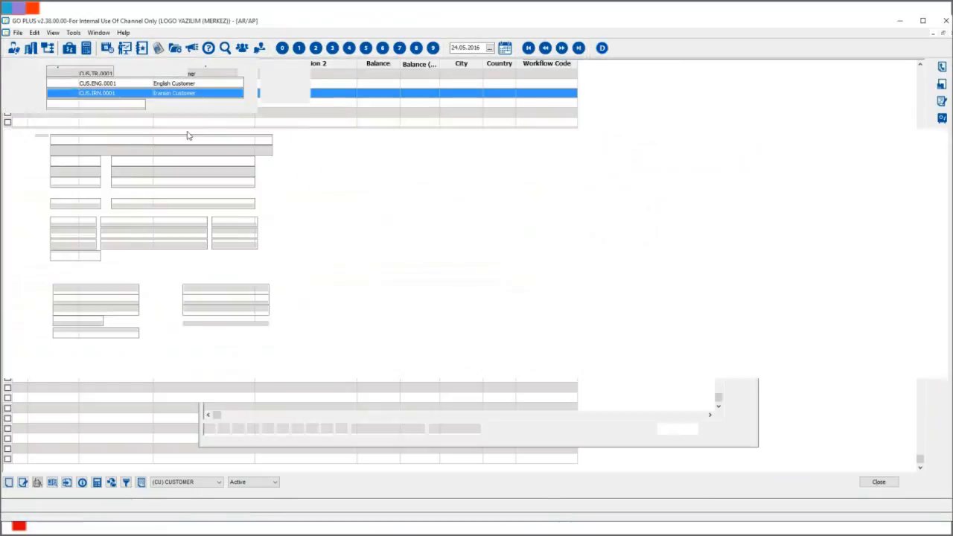
pyautogui.write('CUST')
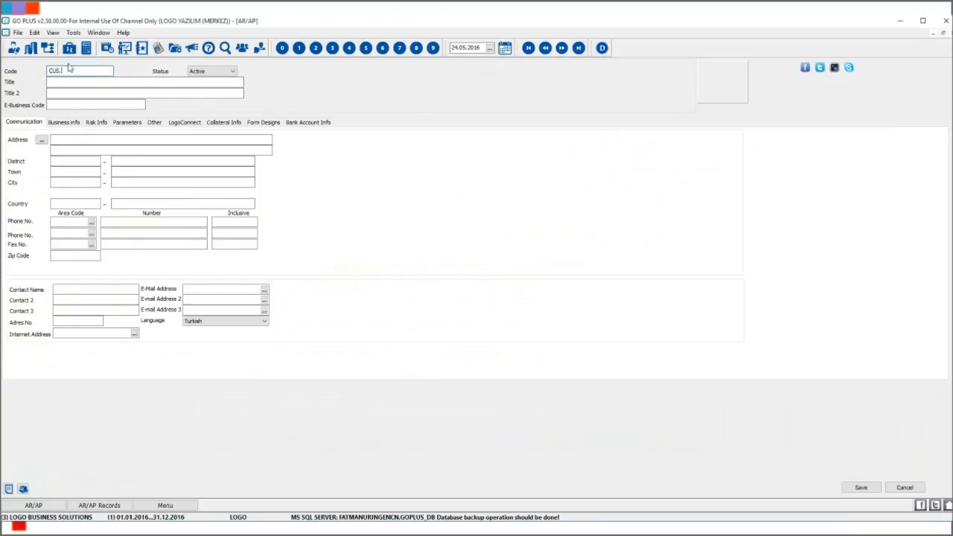
pyautogui.write('ARB.0')
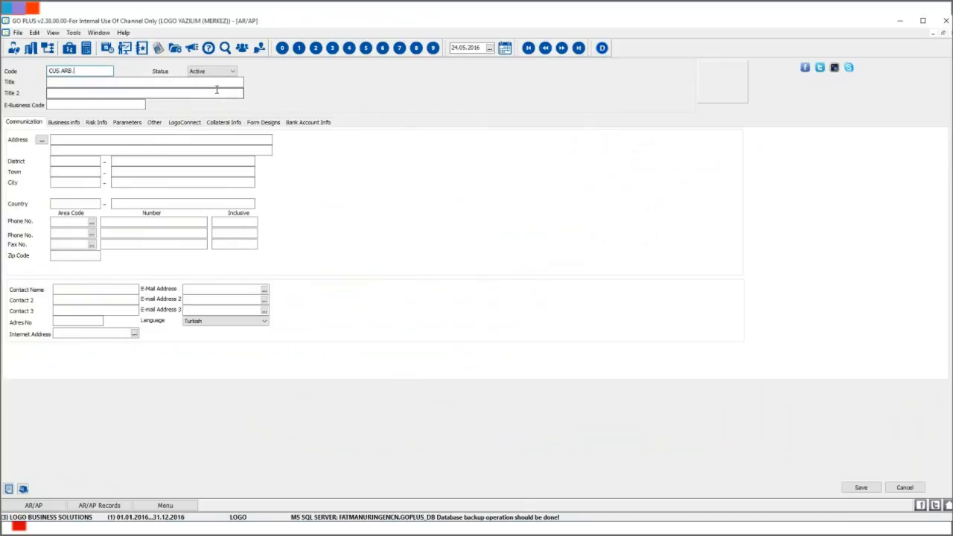
pyautogui.write('001')
pyautogui.press('Tab')
pyautogui.press('Tab')
pyautogui.write('Arabic c')
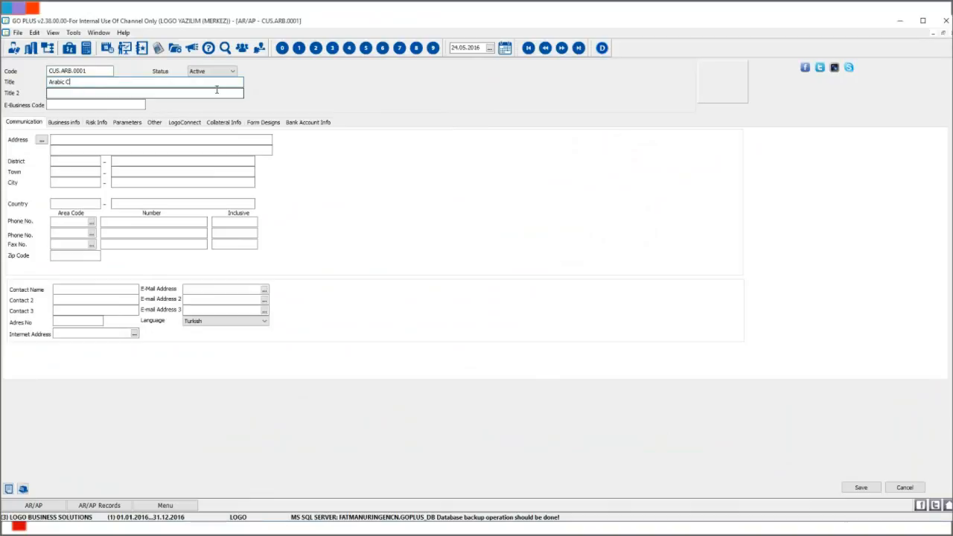
pyautogui.write('ustomer')
pyautogui.click(875, 487)
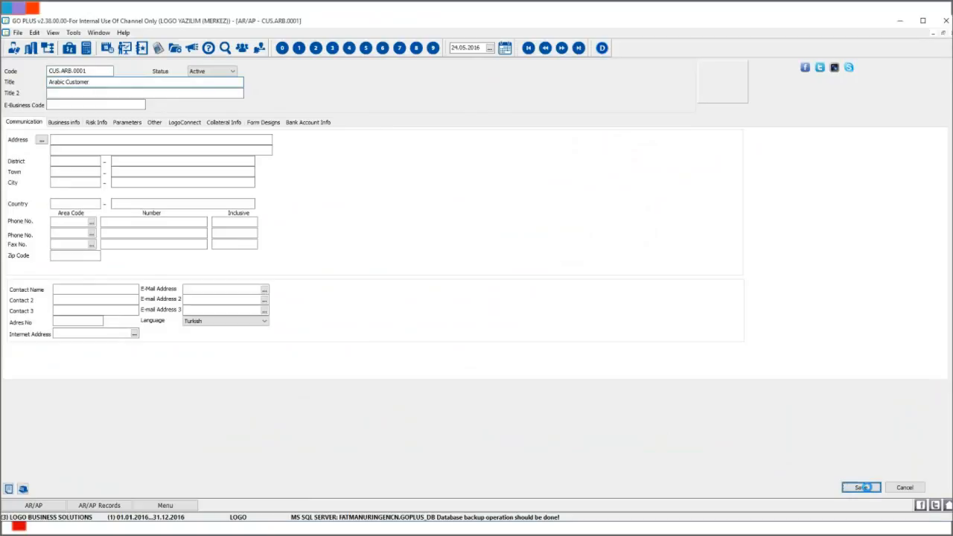
# Switch the record type to (VE) VENDOR, then create and save vendor VEN.TR.0001 titled Turkish Vendor.
pyautogui.click(203, 482)
pyautogui.click(207, 498)
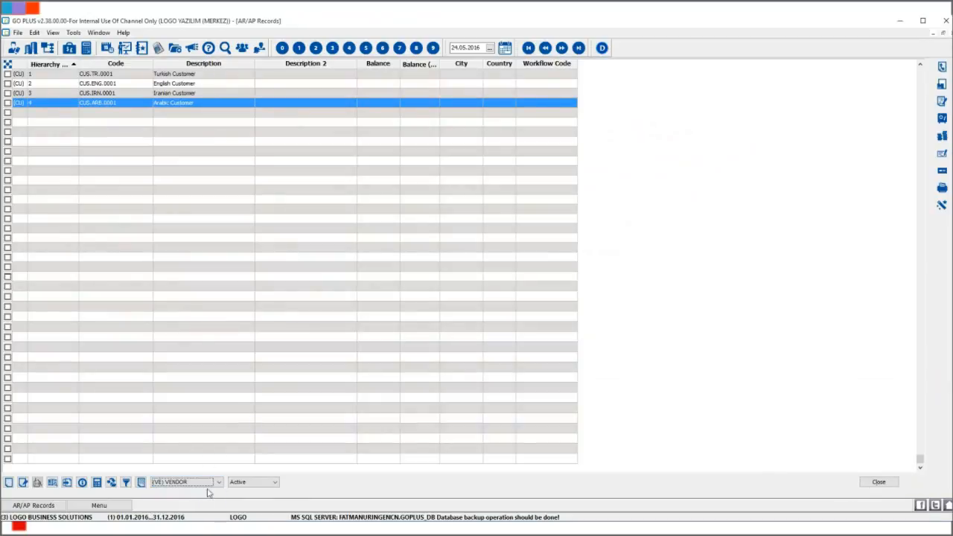
pyautogui.rightClick(177, 126)
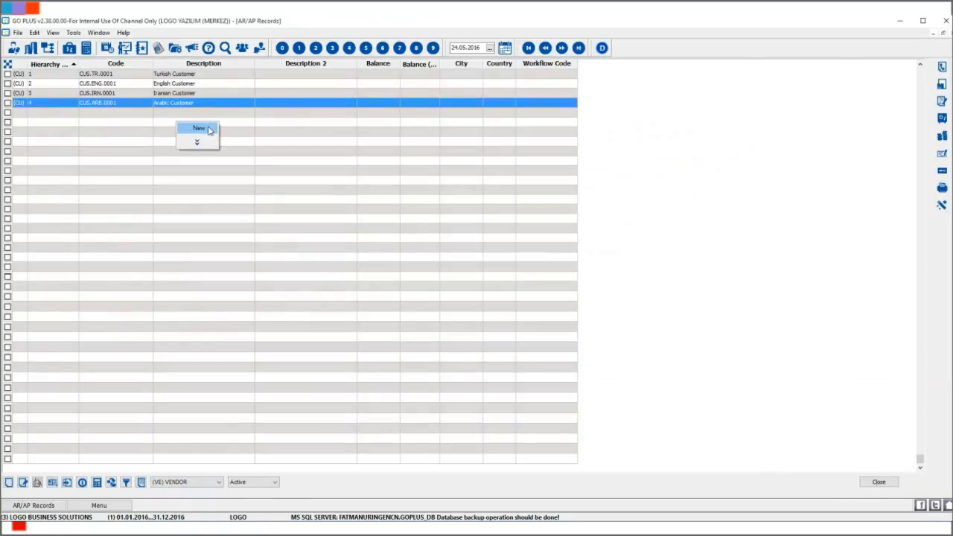
pyautogui.click(206, 127)
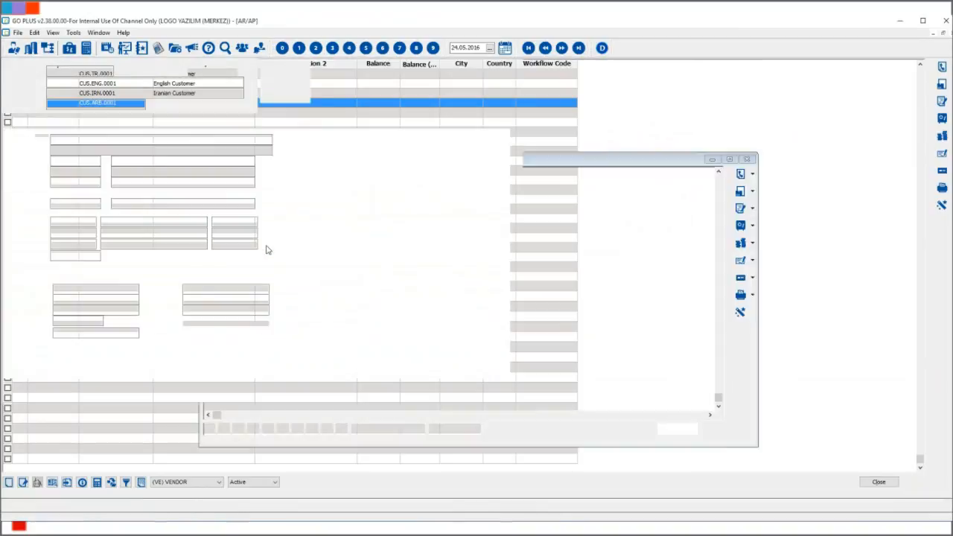
pyautogui.write('VEN.TR.0001')
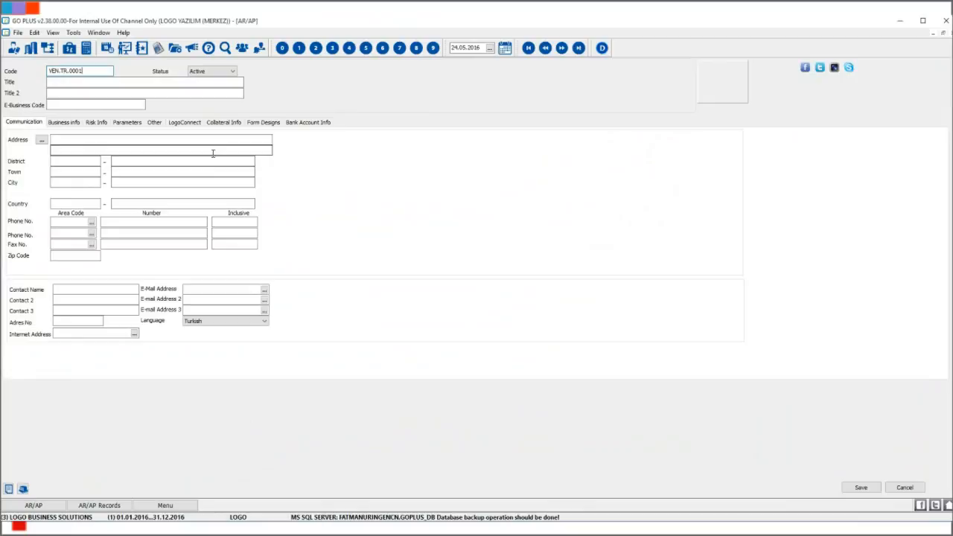
pyautogui.click(123, 82)
pyautogui.write('Turks')
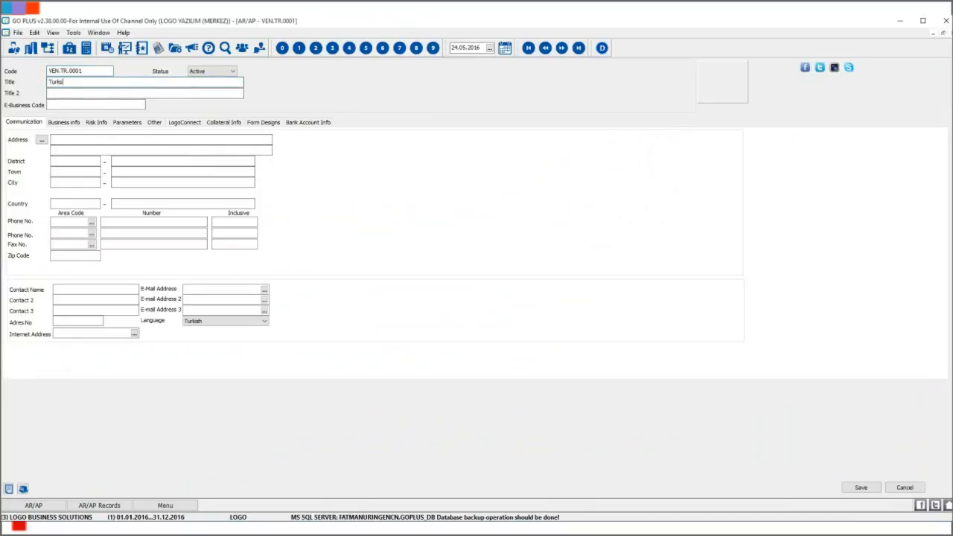
pyautogui.press('BackSpace')
pyautogui.write('ish Vendor')
pyautogui.click(861, 487)
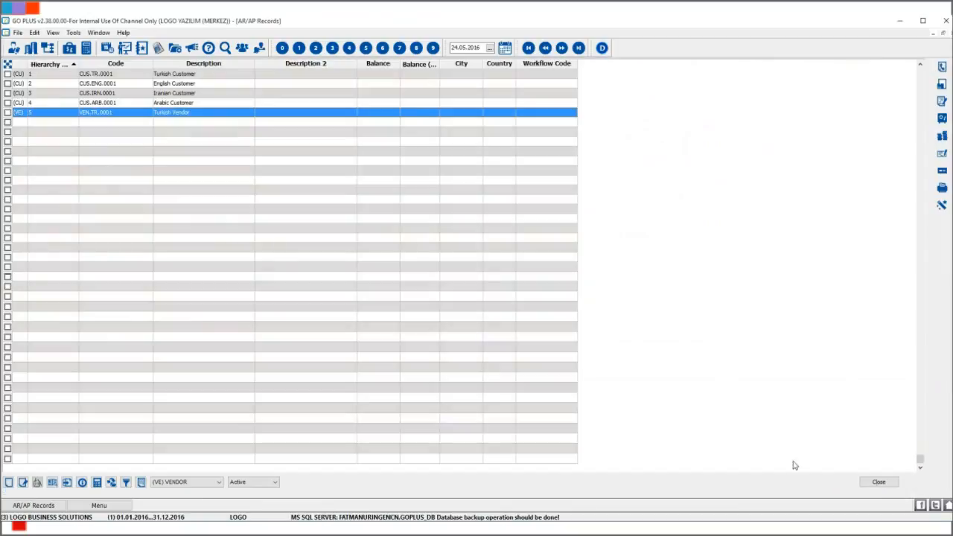
# Create and save a second vendor record with code VEN.ENG.0001 and title English Vendor.
pyautogui.rightClick(200, 136)
pyautogui.click(235, 139)
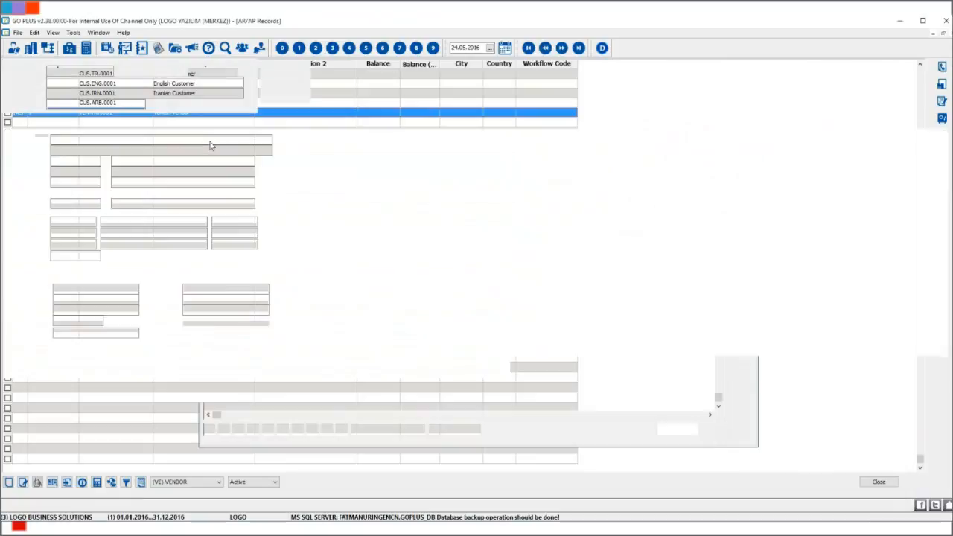
pyautogui.write('VEN')
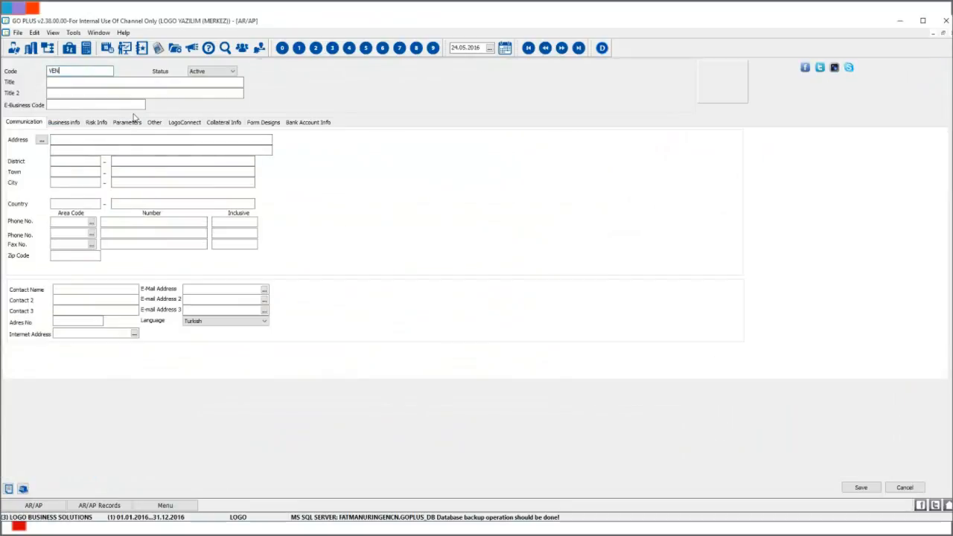
pyautogui.write('.ENG.0001')
pyautogui.press('Tab')
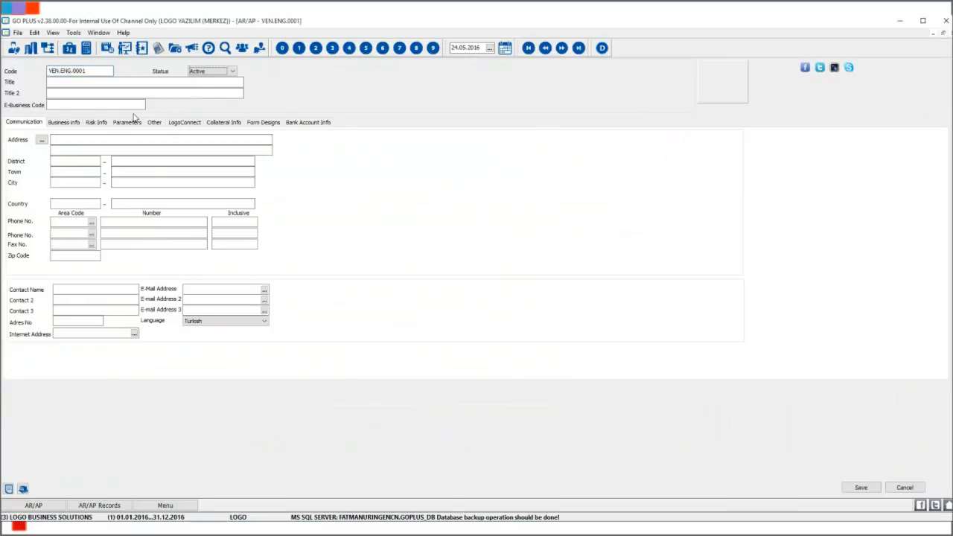
pyautogui.press('Tab')
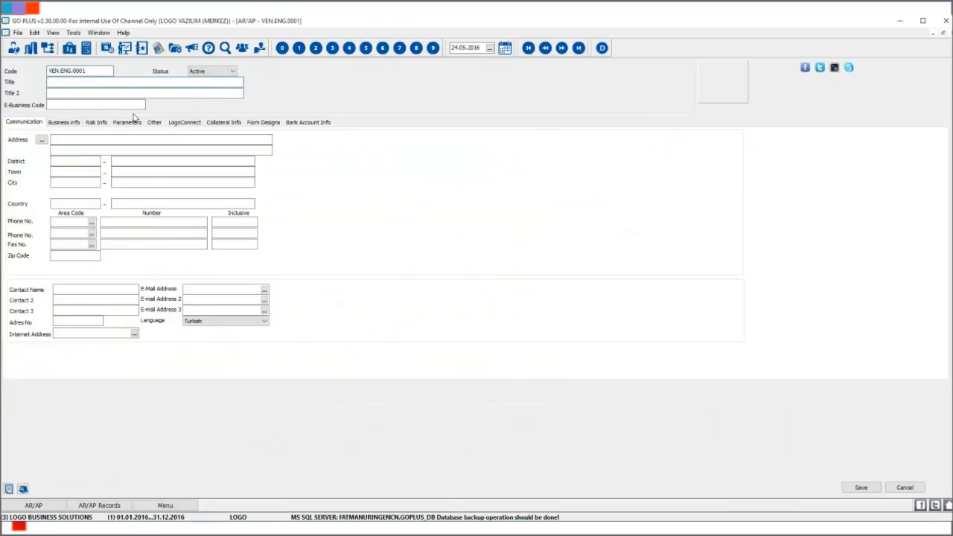
pyautogui.write('English Vendor')
pyautogui.click(864, 489)
# Create and save a third vendor record with code VEN.IRN.0001 and title Iranian Vendor.
pyautogui.rightClick(190, 150)
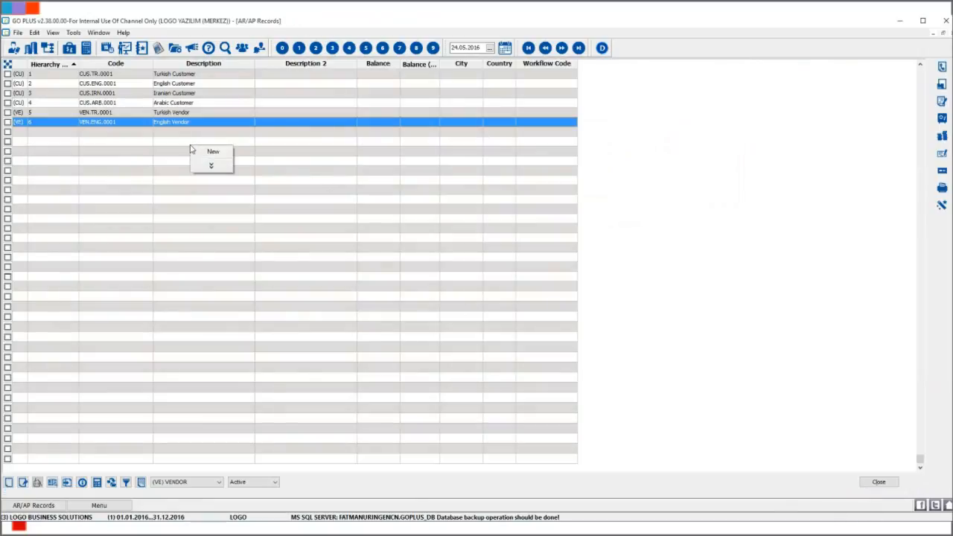
pyautogui.click(215, 153)
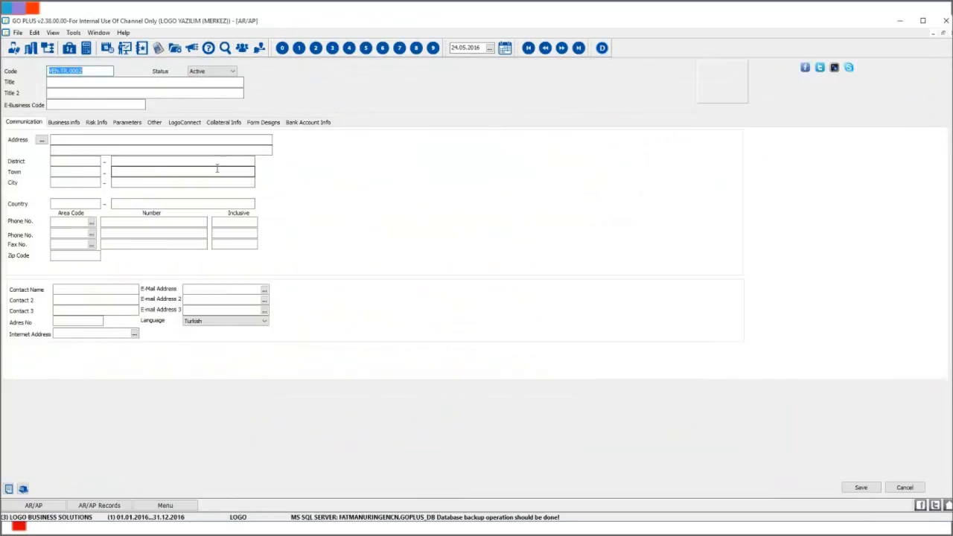
pyautogui.write('VEN.IRN.0001')
pyautogui.press('Tab')
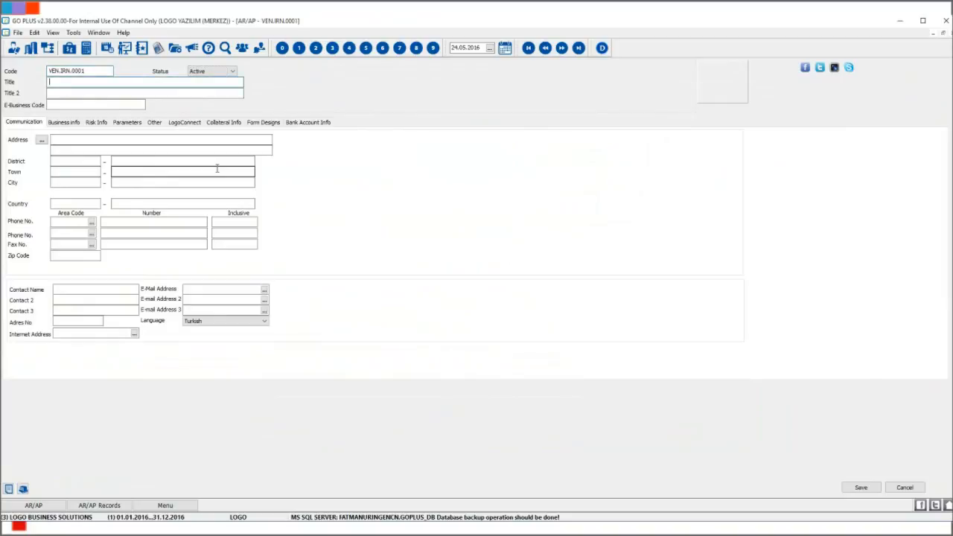
pyautogui.write('Iranian Vendor')
pyautogui.click(860, 487)
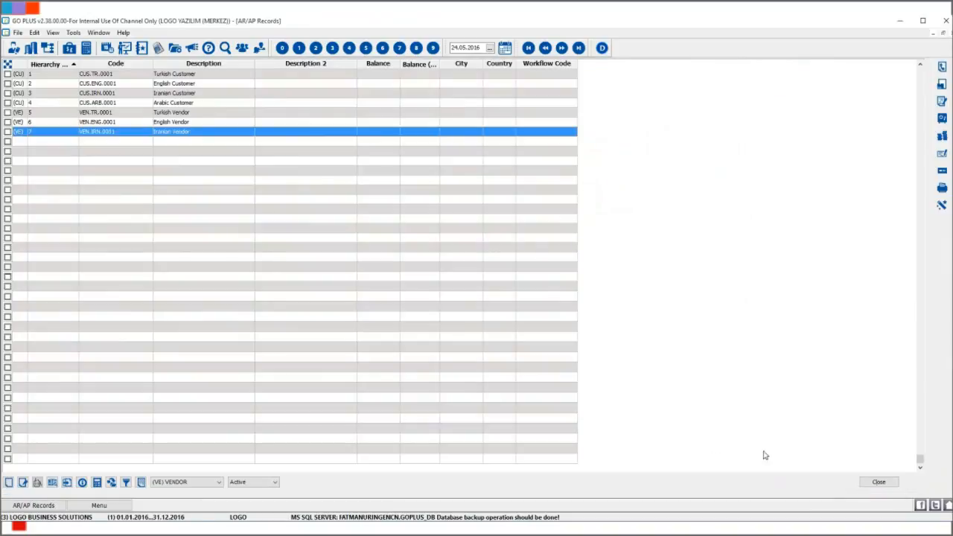
# Create and save a fourth vendor record with code VEN.ARB.0001 and title Arabic Vendor.
pyautogui.rightClick(217, 165)
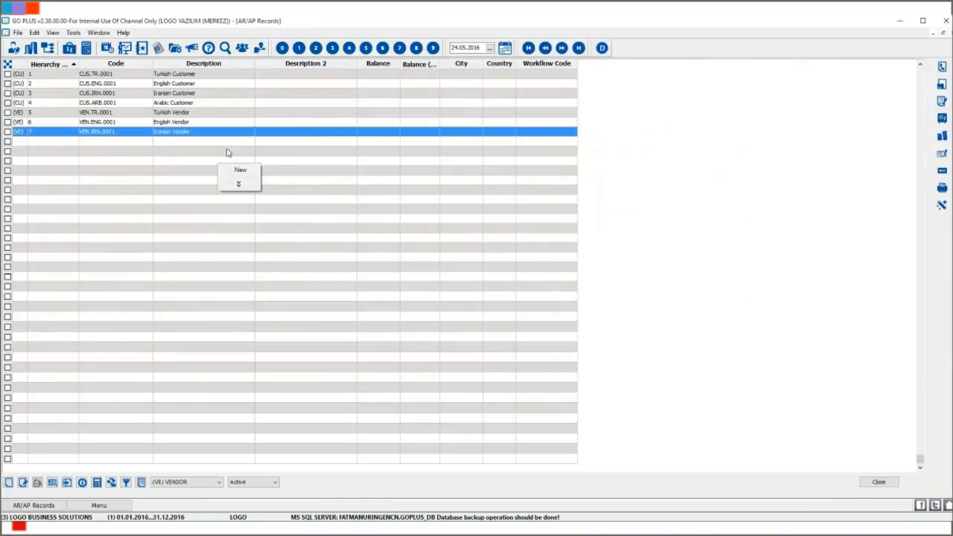
pyautogui.click(247, 175)
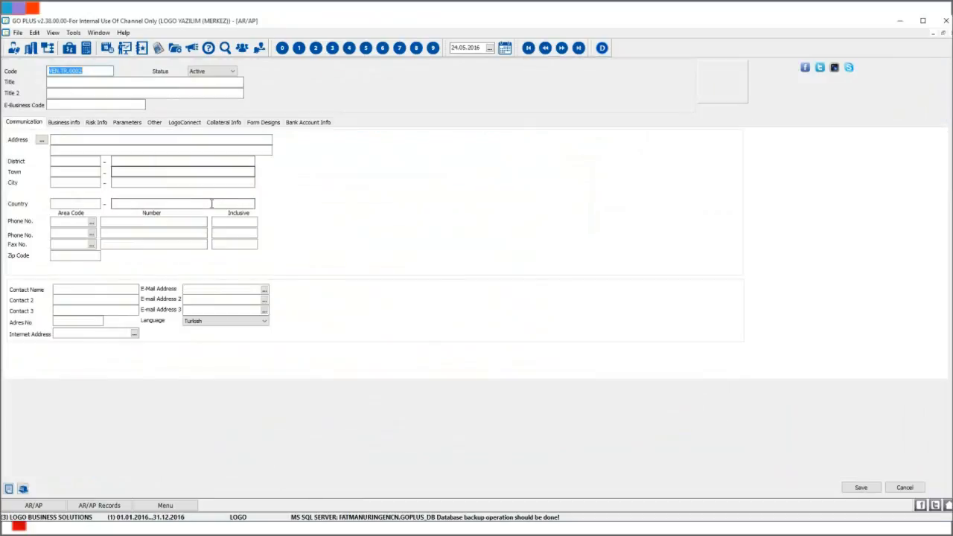
pyautogui.write('VEN')
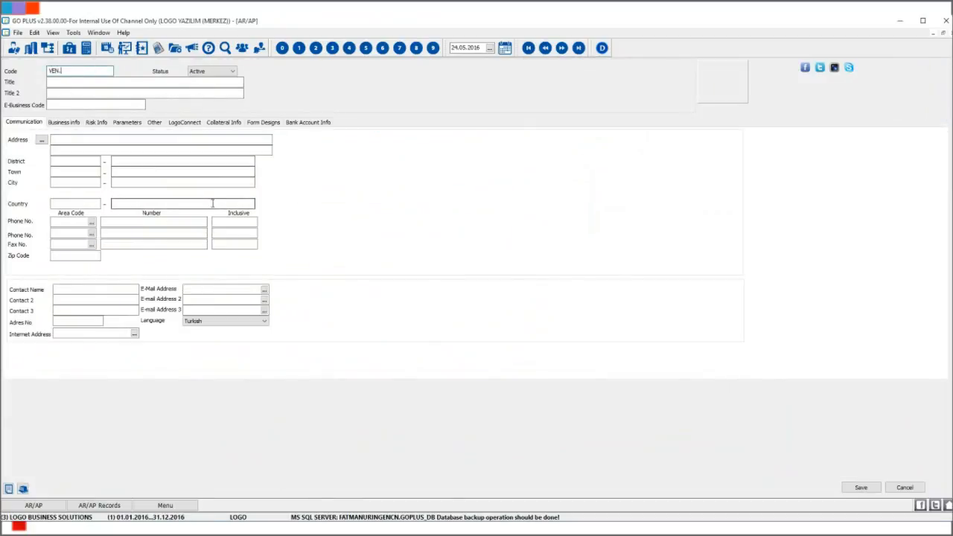
pyautogui.write('.ARB.0001')
pyautogui.press('Tab')
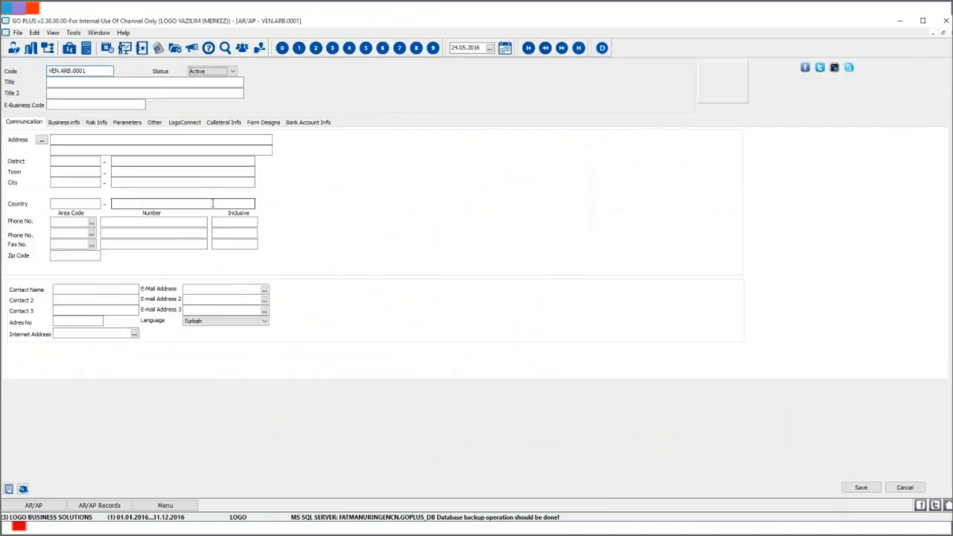
pyautogui.press('Tab')
pyautogui.write('Ara')
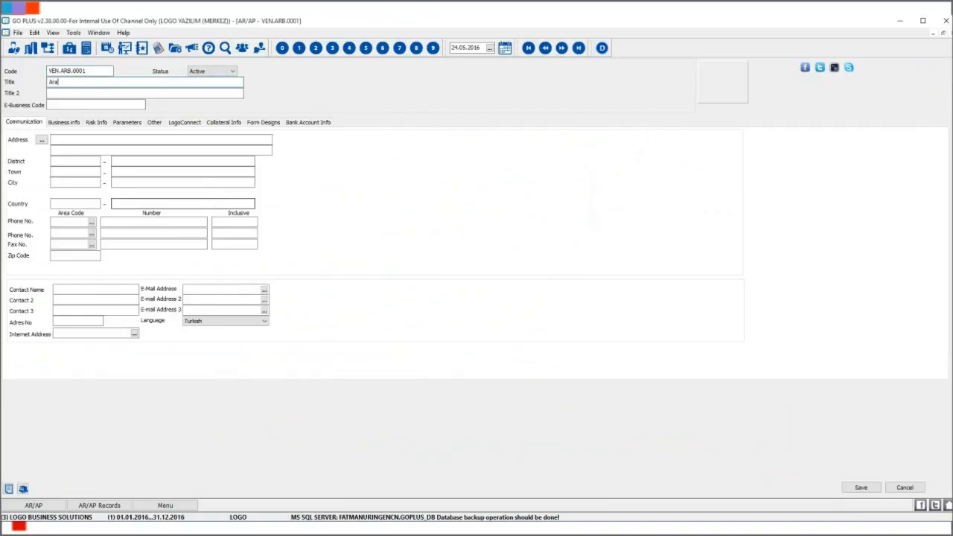
pyautogui.write('bic Vendor')
pyautogui.click(861, 488)
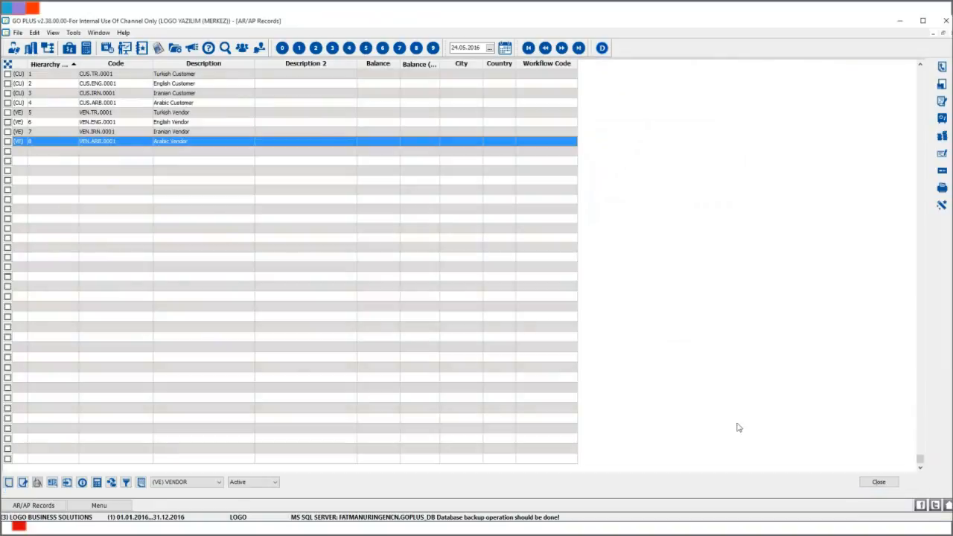
# Switch the record type to (CV) CUSTOMER + VENDOR, and create and save record CV.TR.034.0001 titled Logo Electronic.
pyautogui.click(220, 483)
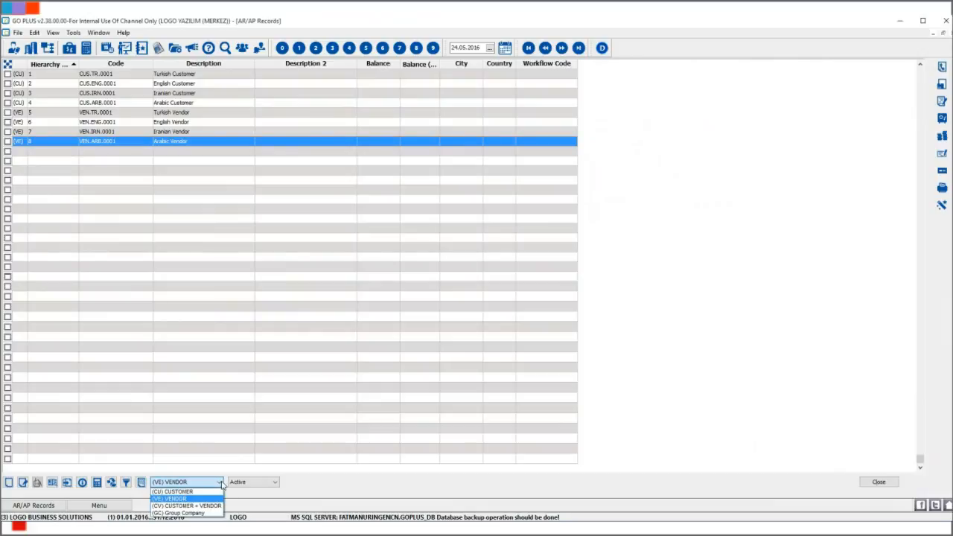
pyautogui.click(204, 509)
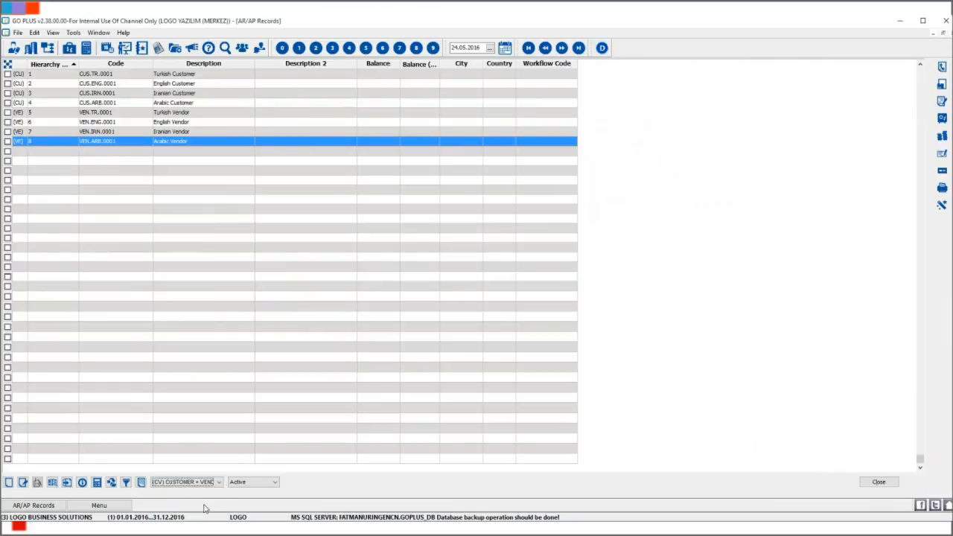
pyautogui.rightClick(178, 169)
pyautogui.click(210, 176)
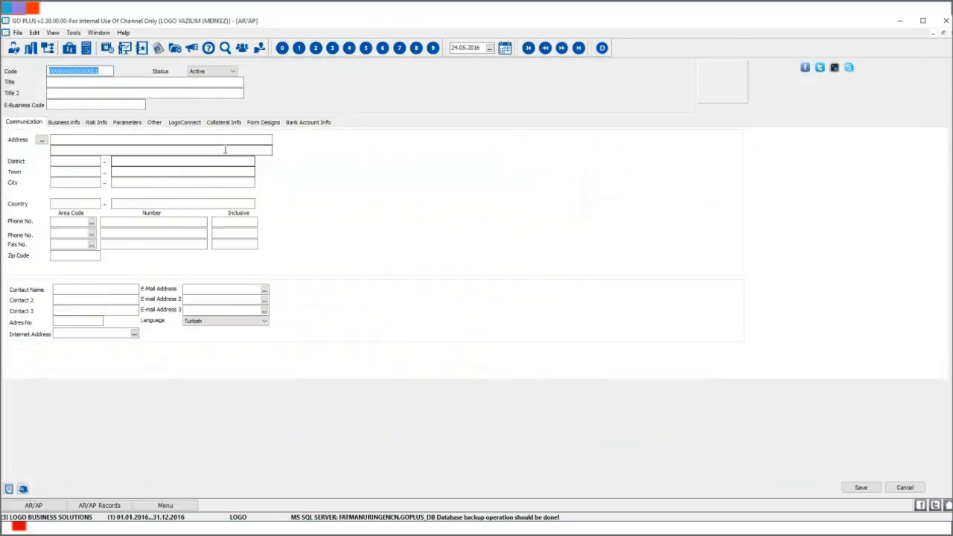
pyautogui.write('CV.TR.034.')
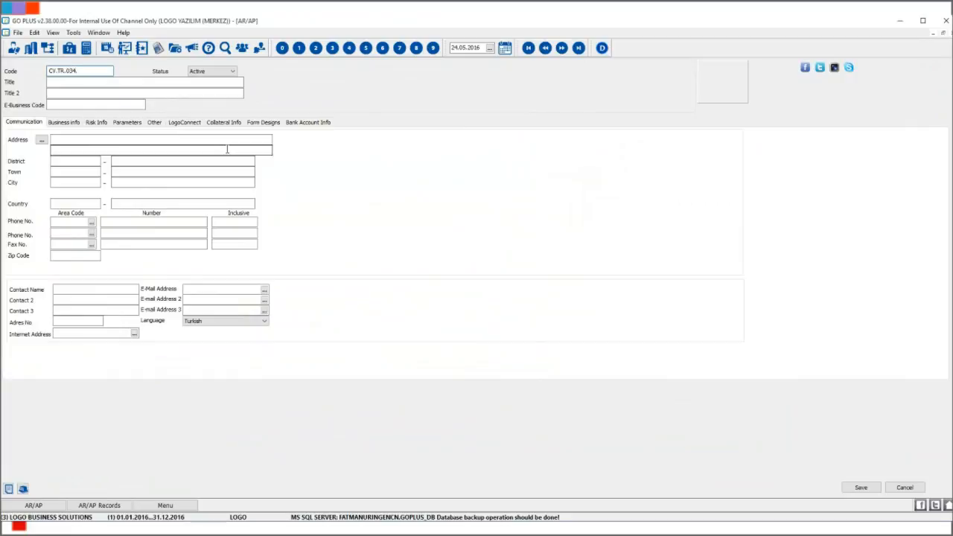
pyautogui.write('1')
pyautogui.press('Tab')
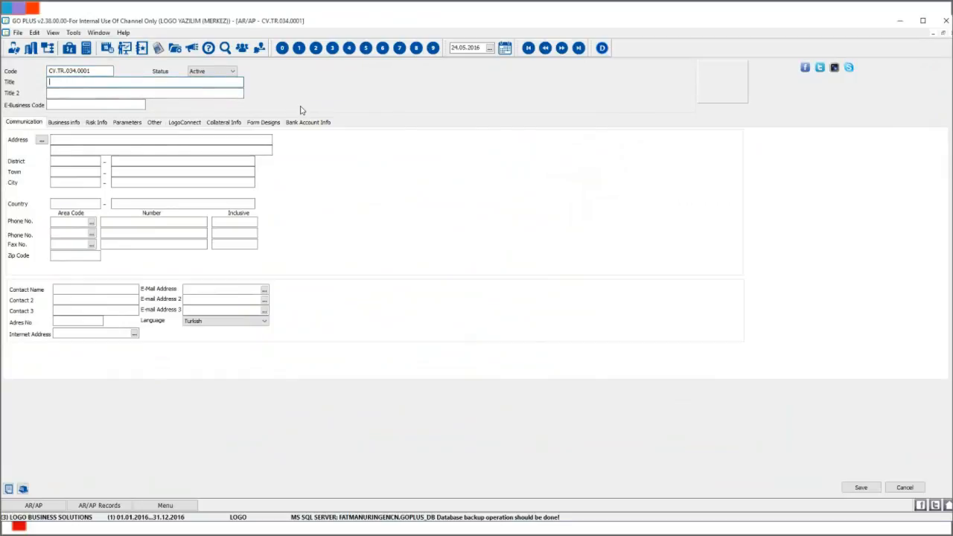
pyautogui.write('Logo Electronic')
pyautogui.click(866, 487)
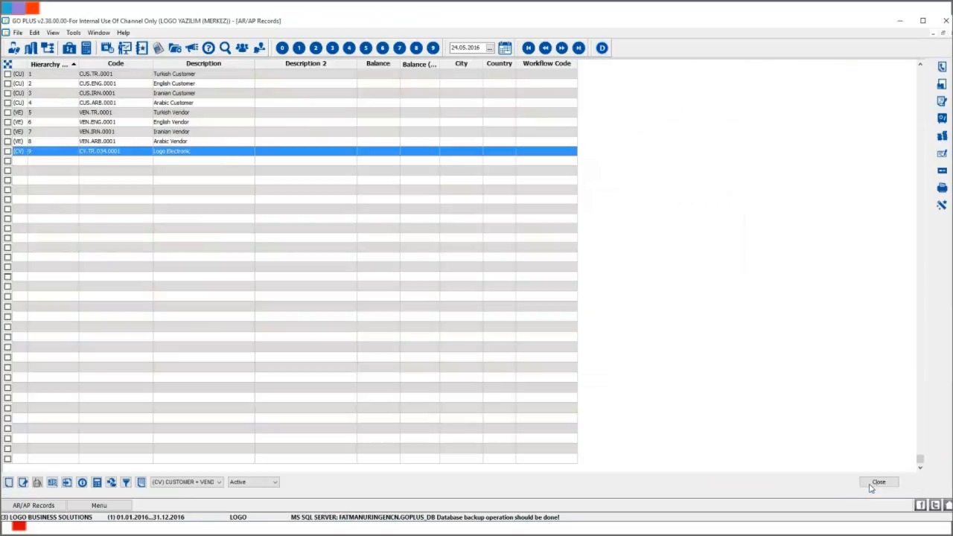
# Create and save a second customer + vendor record with code CV.TR.035.0001 and title Netsis.
pyautogui.rightClick(191, 174)
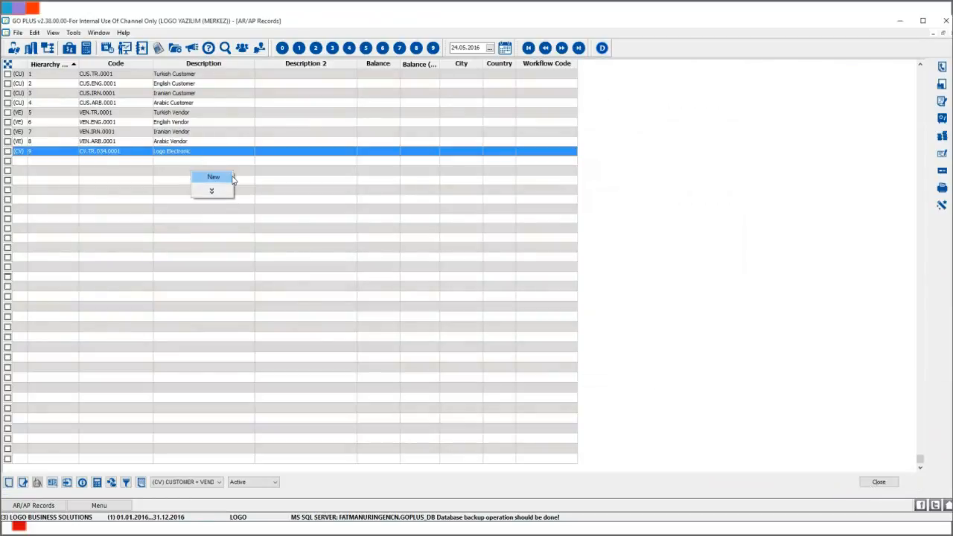
pyautogui.click(228, 178)
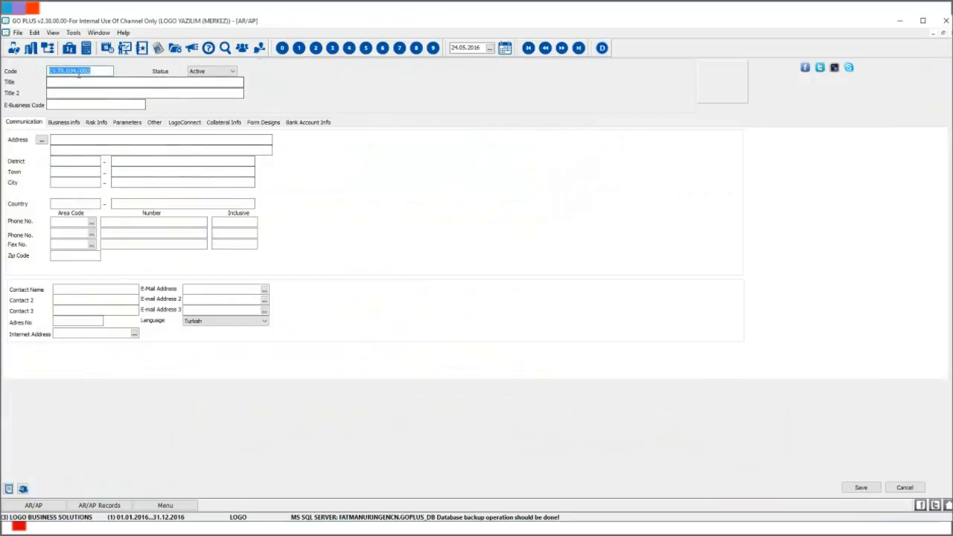
pyautogui.write('CV.TR.')
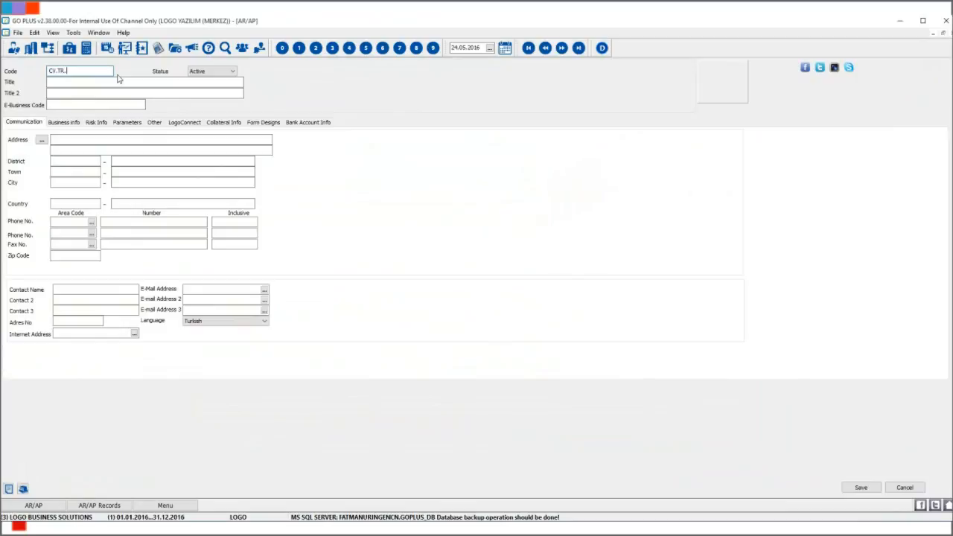
pyautogui.write('035.0001')
pyautogui.click(108, 82)
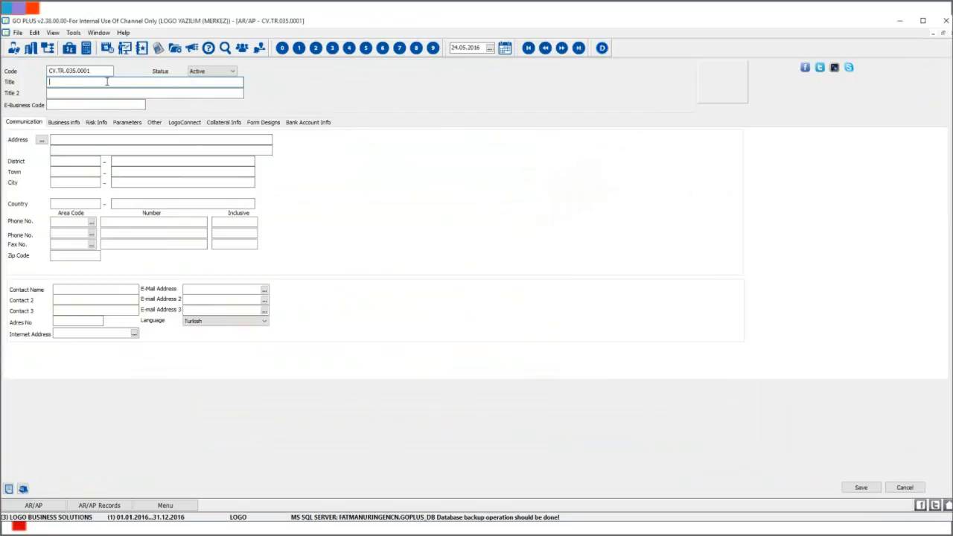
pyautogui.write('Netsis')
pyautogui.click(862, 488)
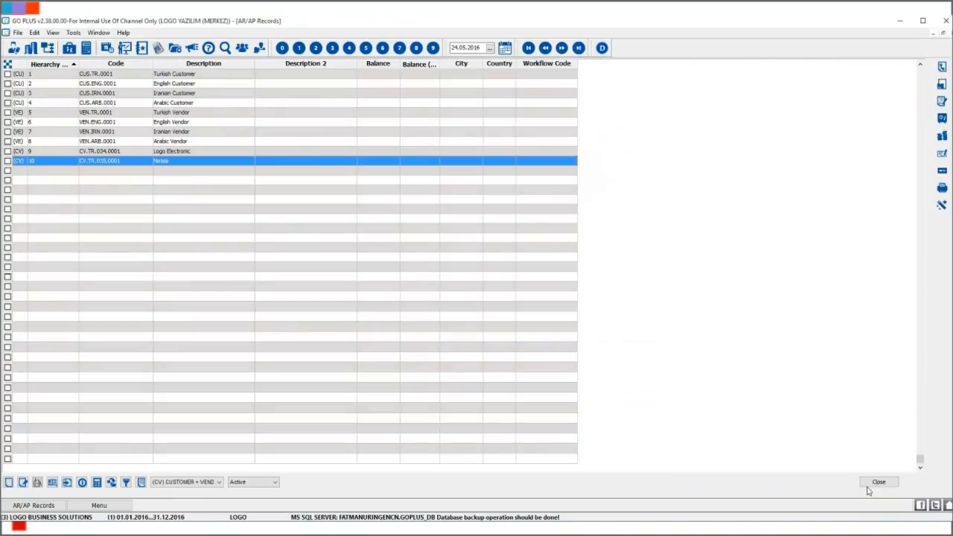
# Create and save a third customer + vendor record with code CV.TR.034.0002 and title Logo Siber.
pyautogui.rightClick(188, 178)
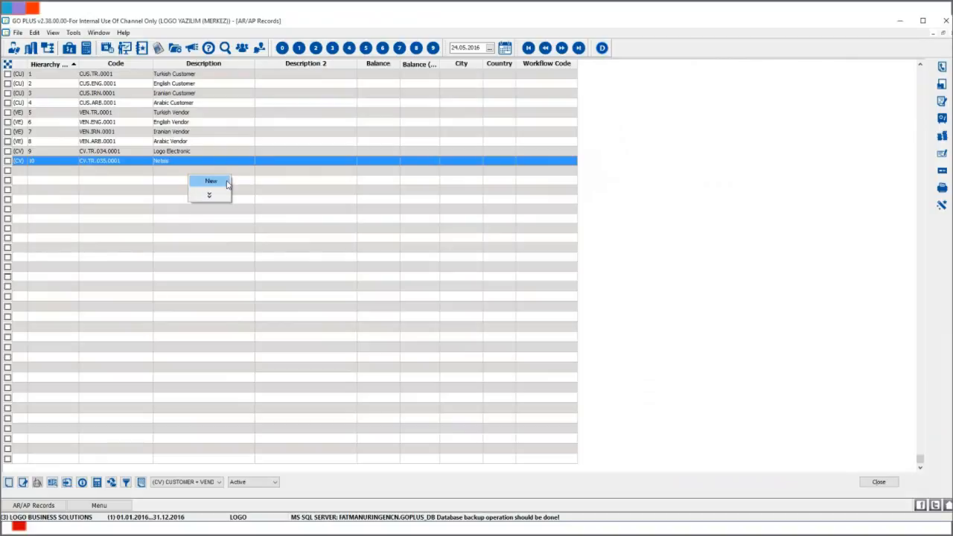
pyautogui.click(228, 183)
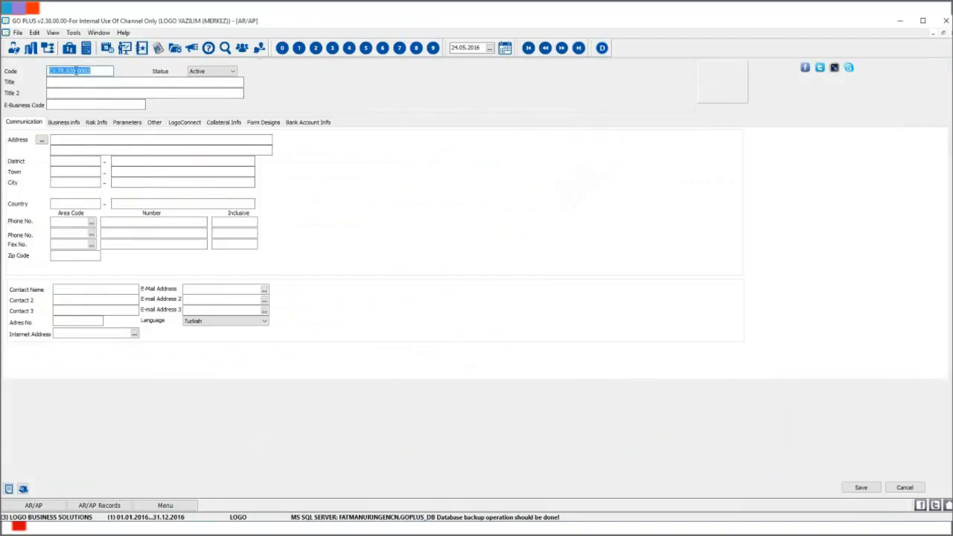
pyautogui.click(76, 71)
pyautogui.press('Tab')
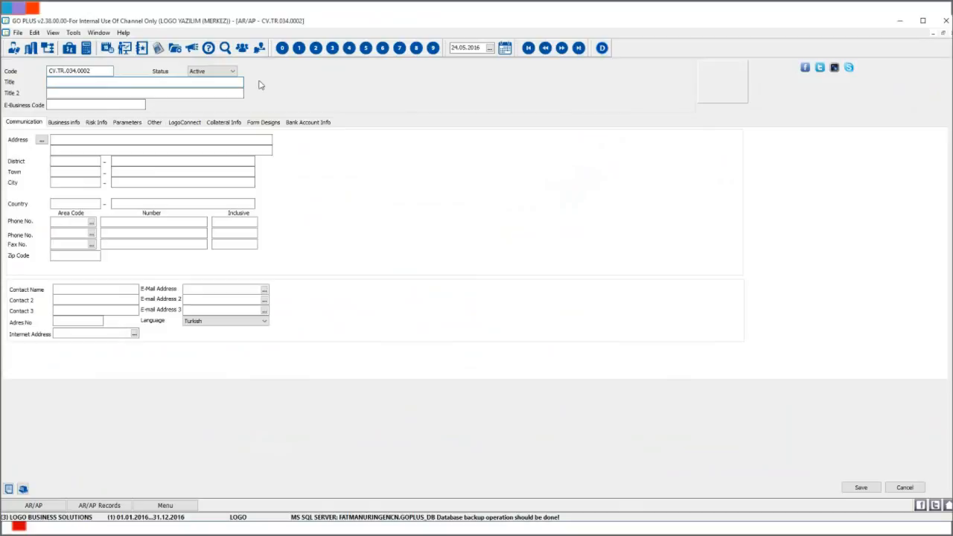
pyautogui.write('Logo Siber')
pyautogui.click(861, 487)
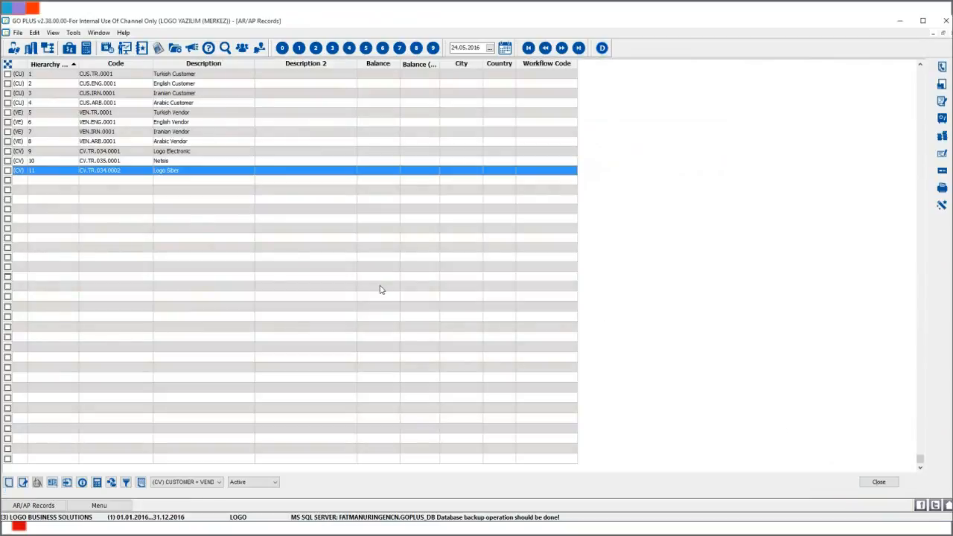
# Switch the record type to (GC) Group Company, and create and save record GRP.001.0001 titled Group Company.
pyautogui.click(218, 483)
pyautogui.click(215, 513)
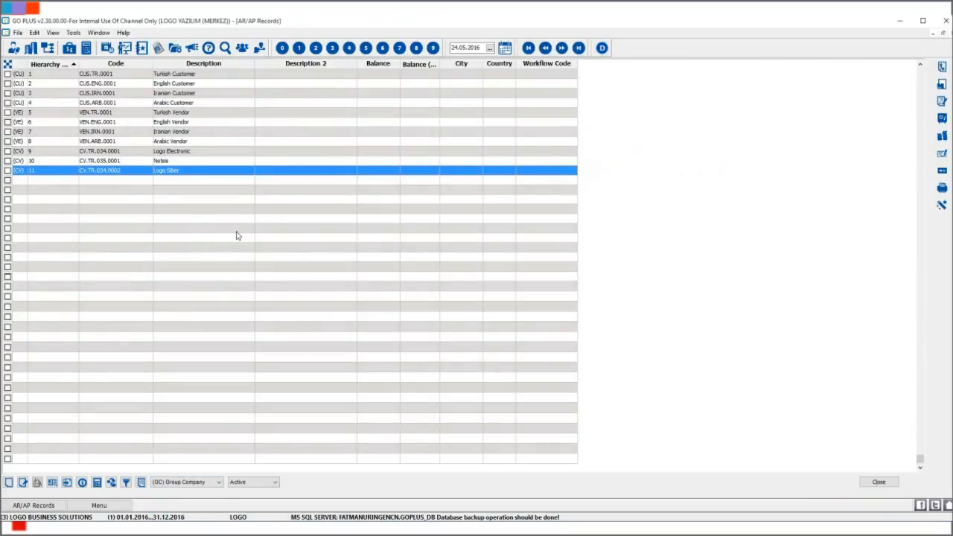
pyautogui.rightClick(212, 205)
pyautogui.click(237, 197)
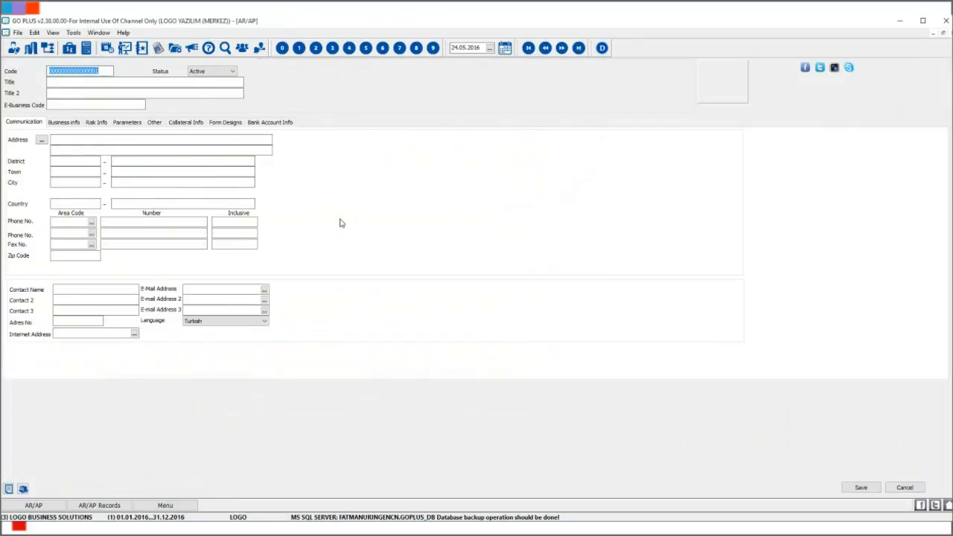
pyautogui.write('GRP.001.0001')
pyautogui.click(114, 84)
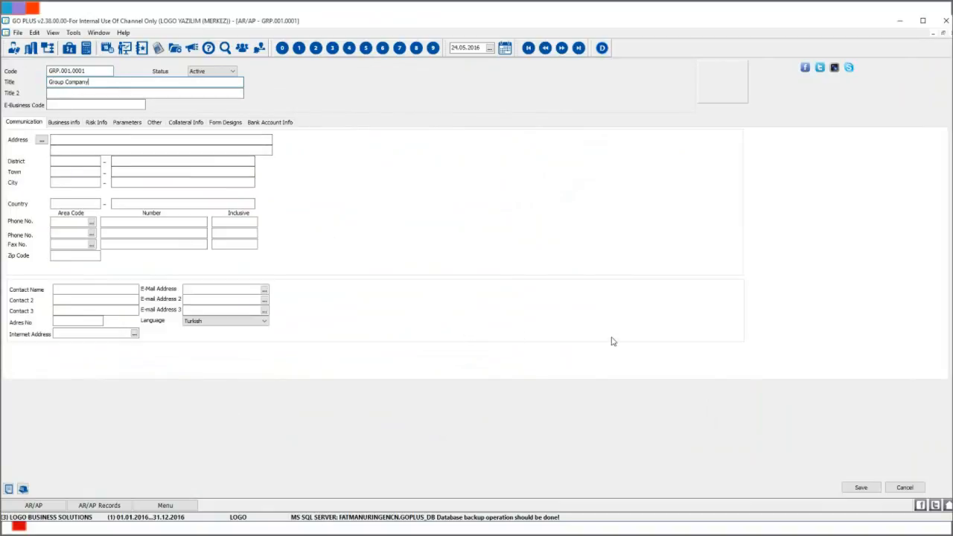
pyautogui.click(862, 488)
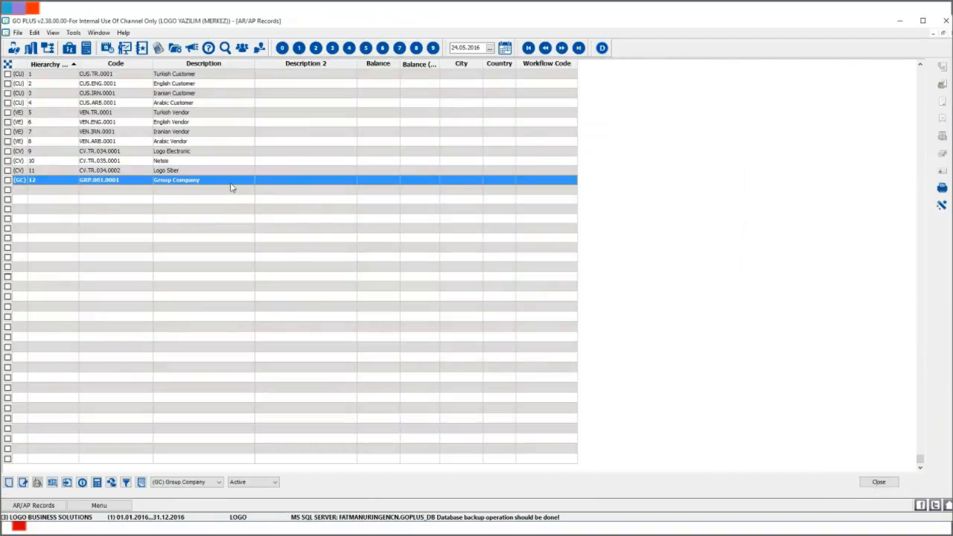
# Assign group company GRP.001.0001 to customer record CUS.TR.0001, accept the transfer of group company info, and save the record.
pyautogui.rightClick(236, 75)
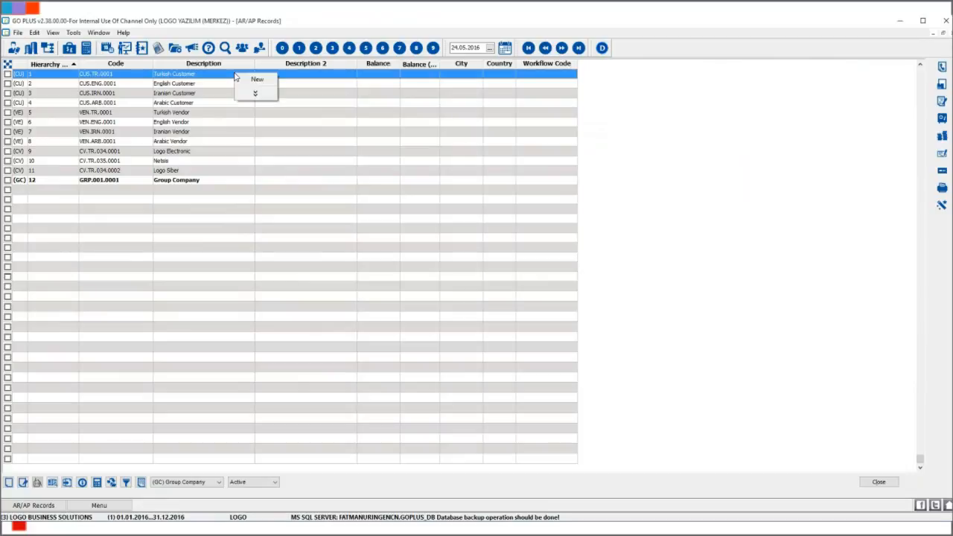
pyautogui.click(270, 94)
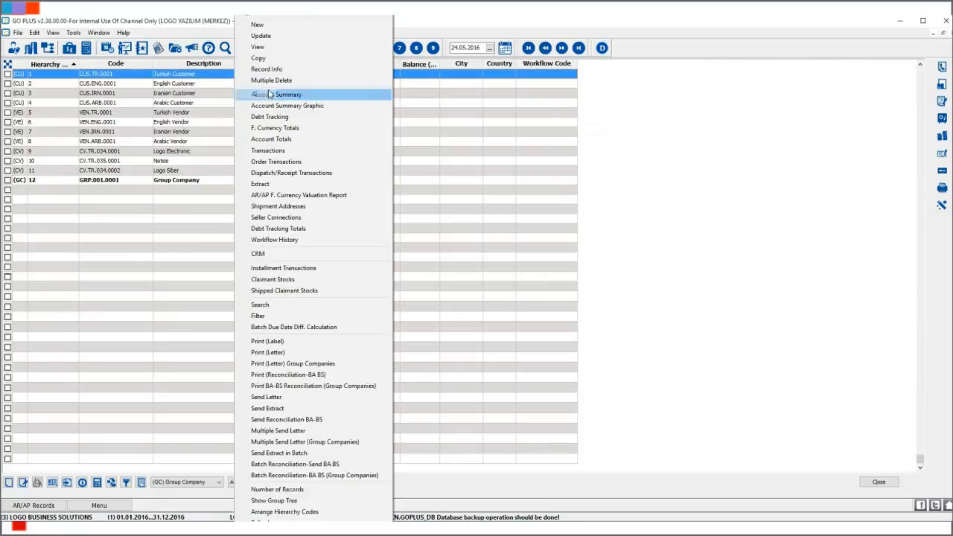
pyautogui.click(282, 39)
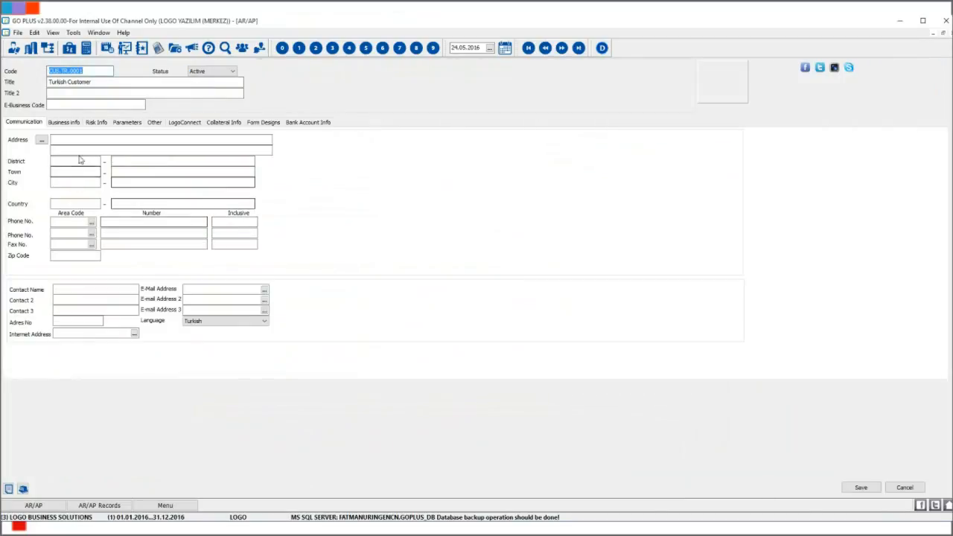
pyautogui.click(63, 122)
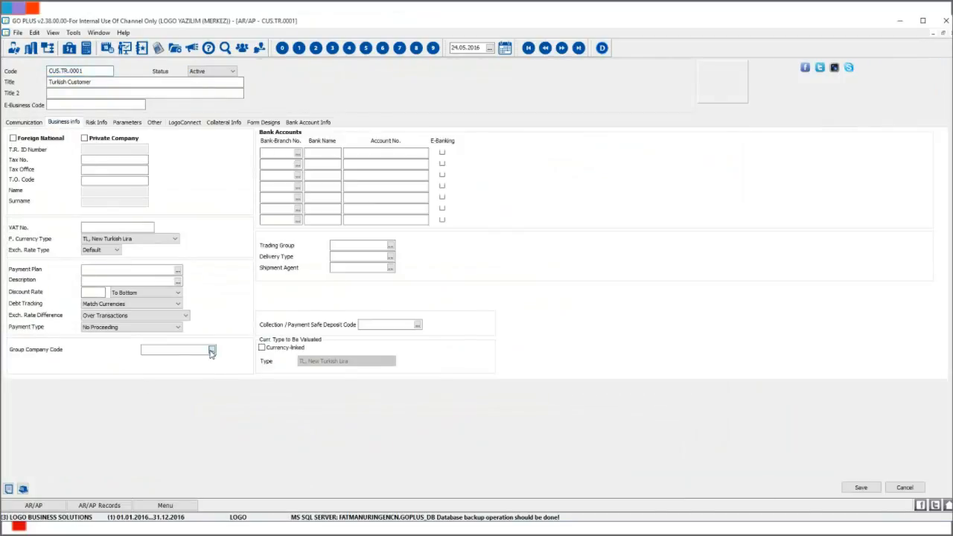
pyautogui.click(212, 350)
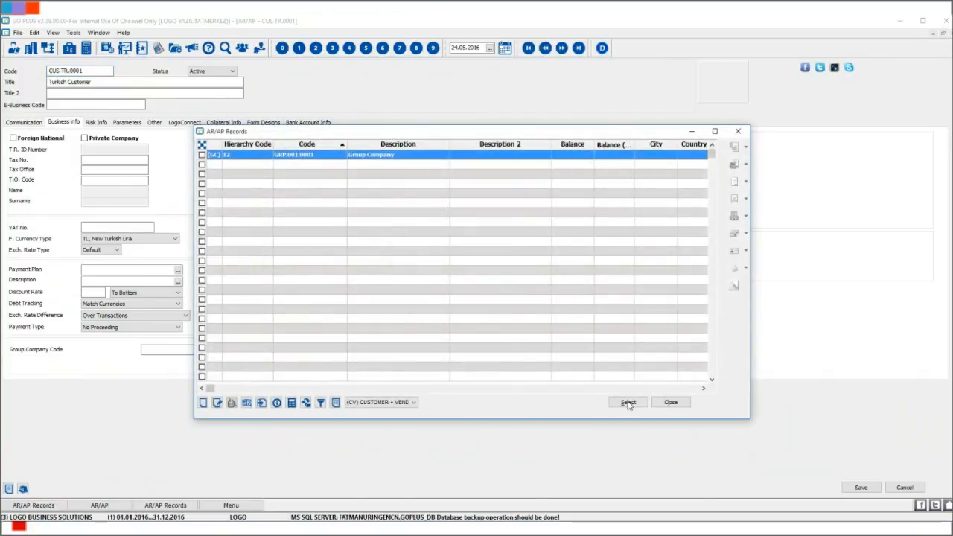
pyautogui.click(627, 403)
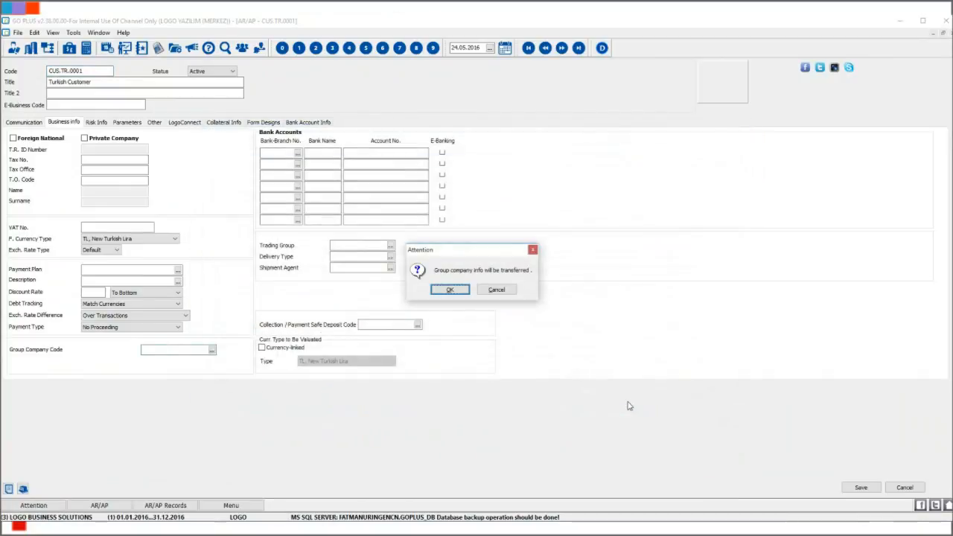
pyautogui.click(450, 291)
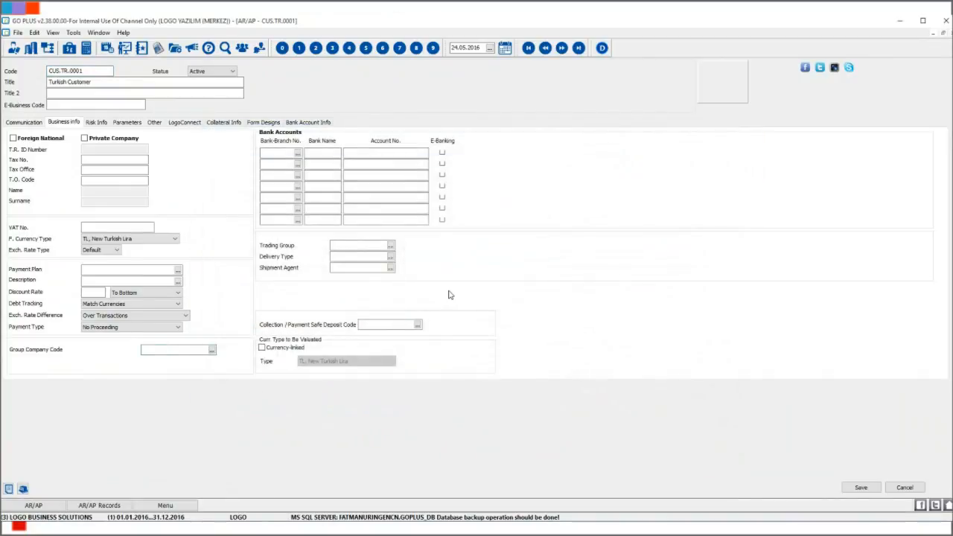
pyautogui.click(856, 489)
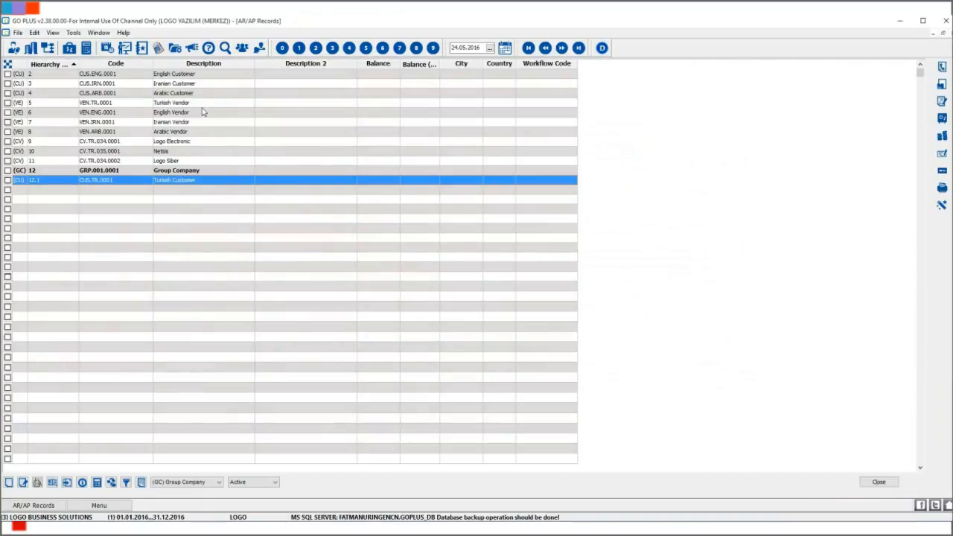
pyautogui.click(47, 172)
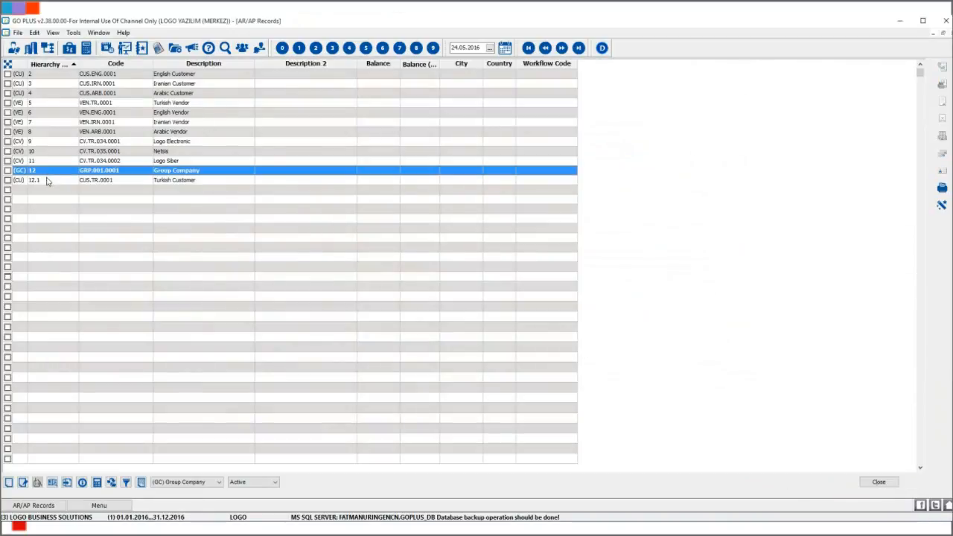
pyautogui.click(47, 181)
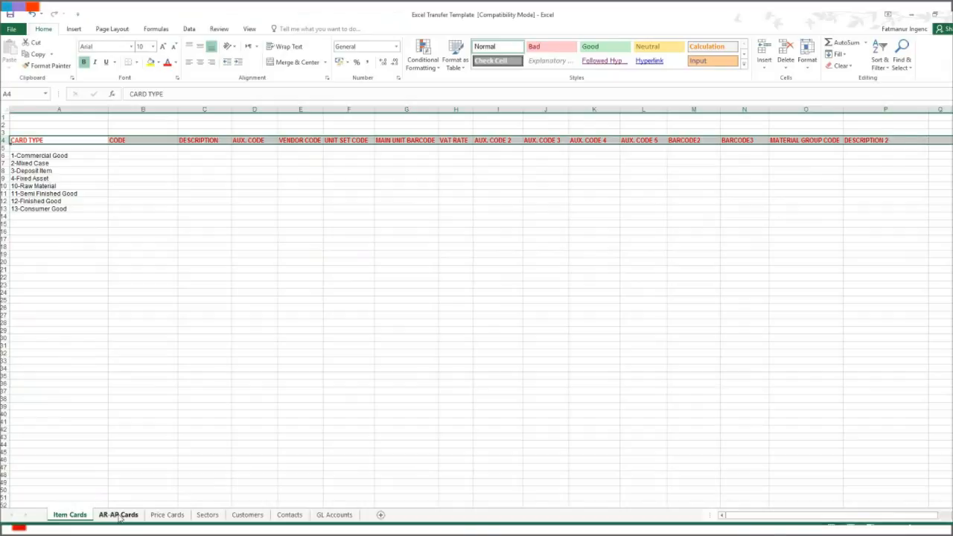
# Clear the sample card types from cells A6:A13 of the Item Cards sheet.
pyautogui.click(118, 515)
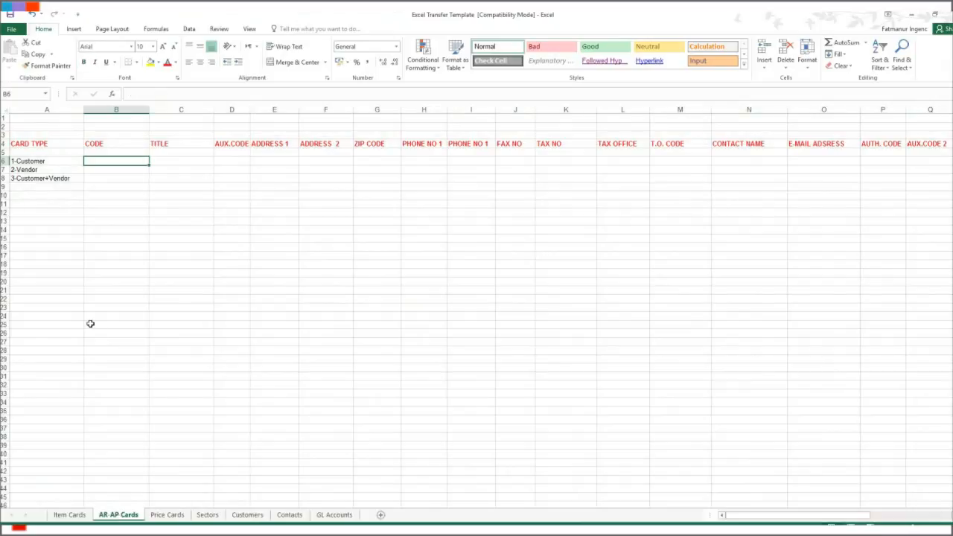
pyautogui.click(70, 516)
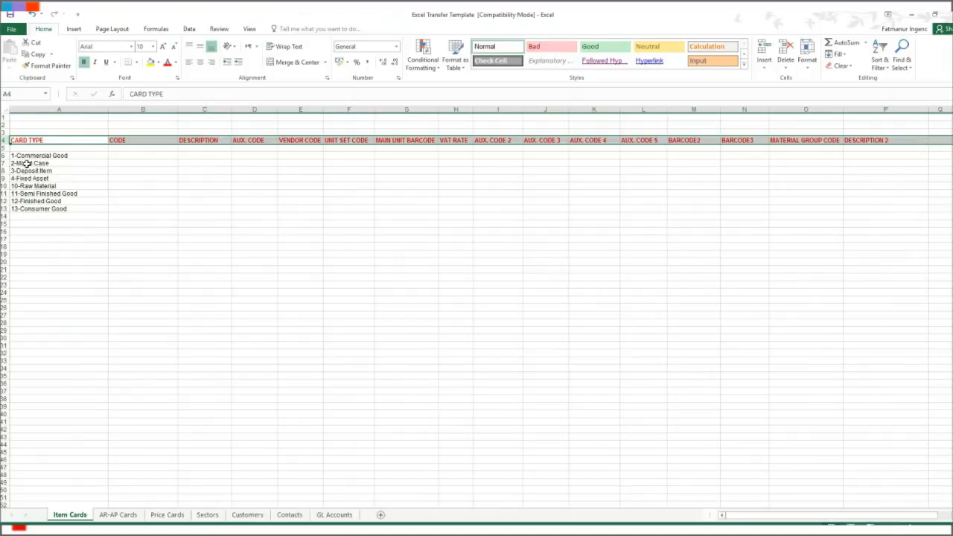
pyautogui.moveTo(26, 154); pyautogui.dragTo(102, 207)
pyautogui.press('Delete')
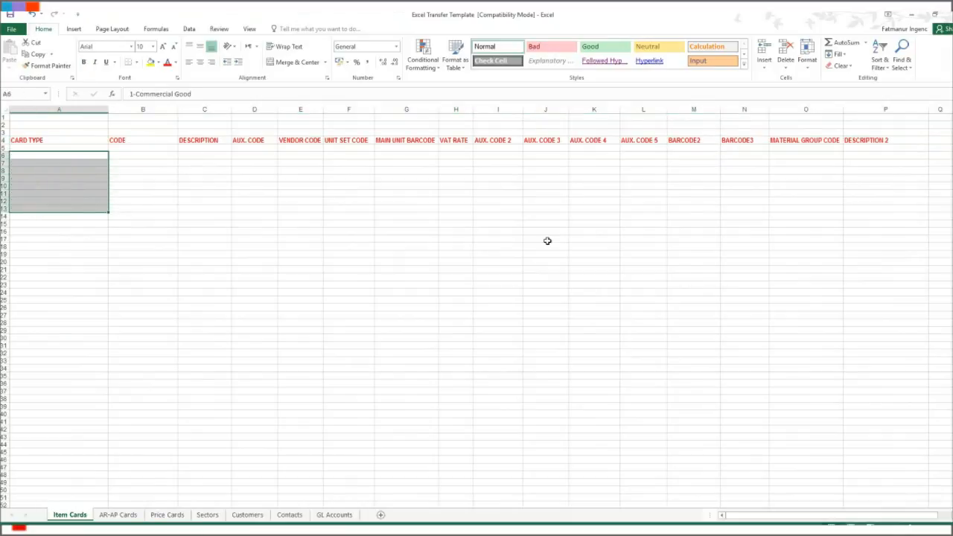
# Enter card type 1 in cell A6 and fill it down to row 37.
pyautogui.click(88, 154)
pyautogui.write('1')
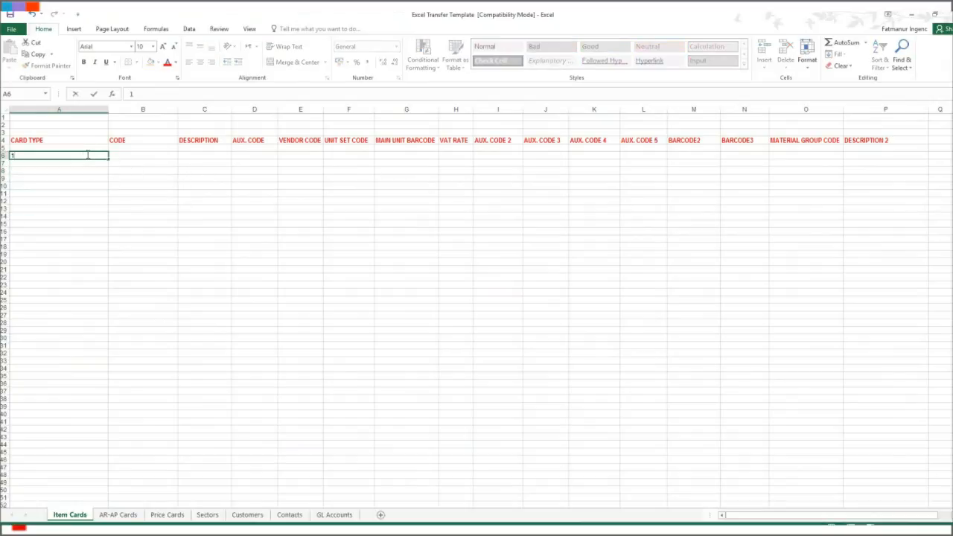
pyautogui.press('Tab')
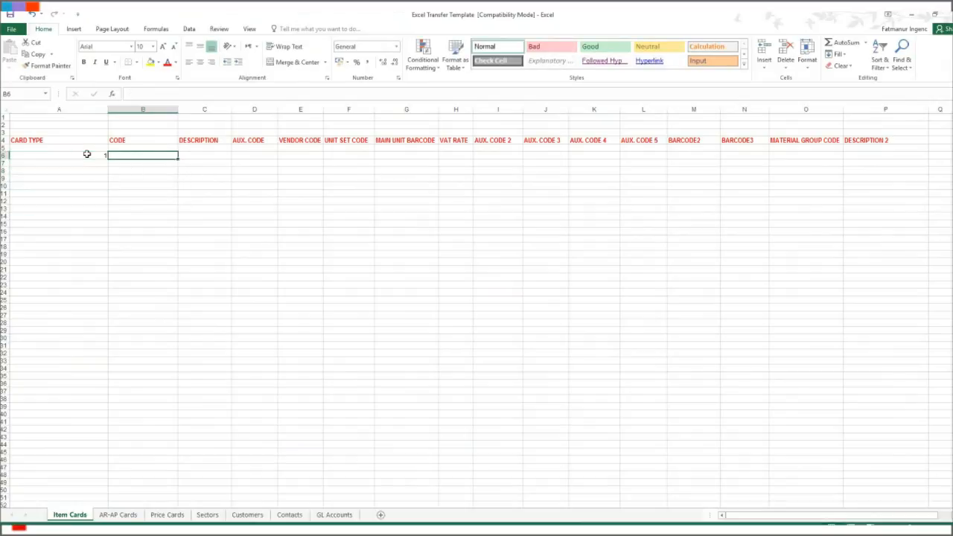
pyautogui.click(87, 154)
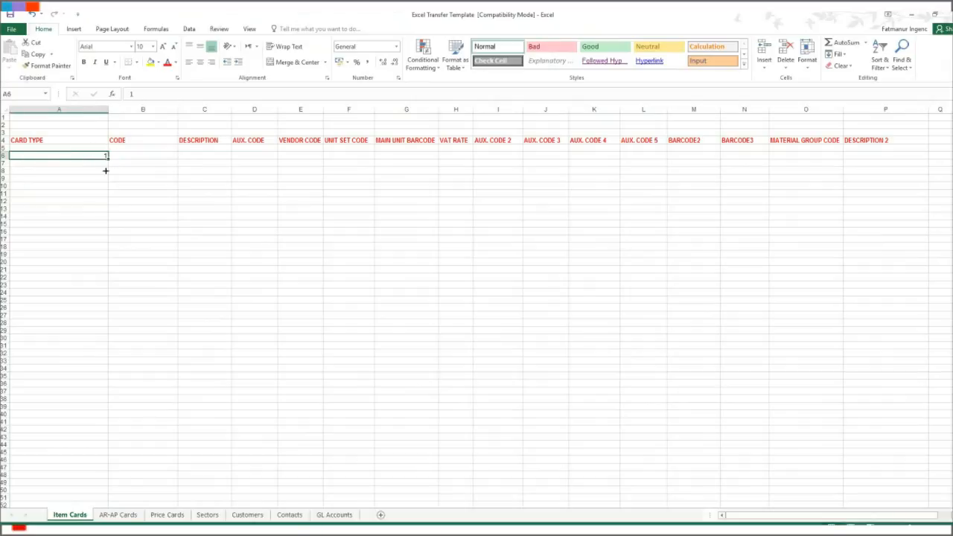
pyautogui.moveTo(105, 170)
pyautogui.mouseDown()
pyautogui.moveTo(112, 398)
pyautogui.moveTo(106, 392)
pyautogui.mouseUp()
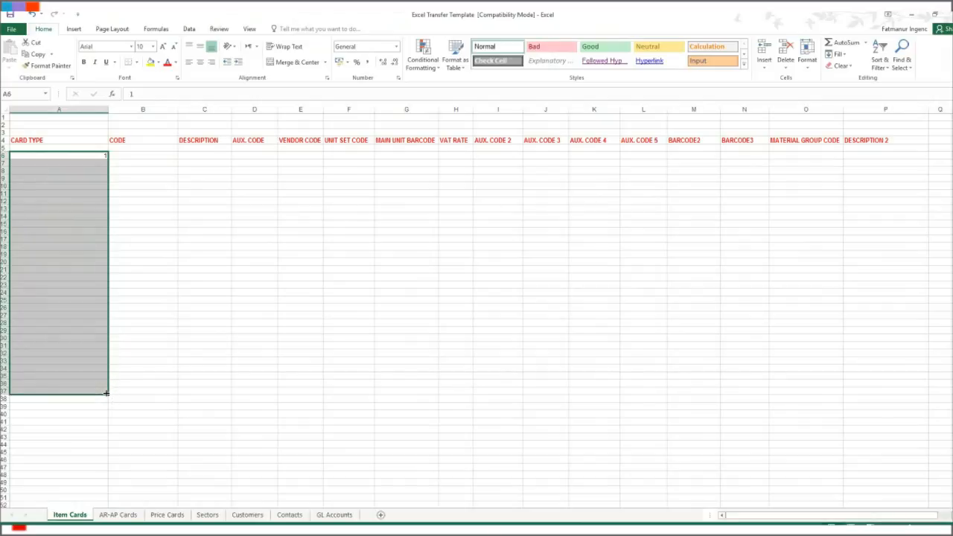
# Enter code TM.001 in cell B6 and fill the series down to row 37.
pyautogui.click(153, 155)
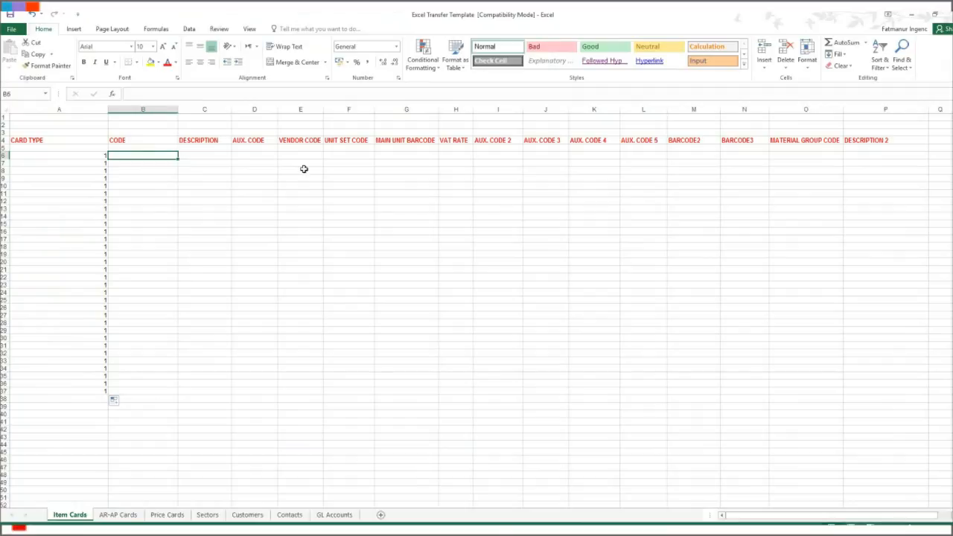
pyautogui.write('TM.001')
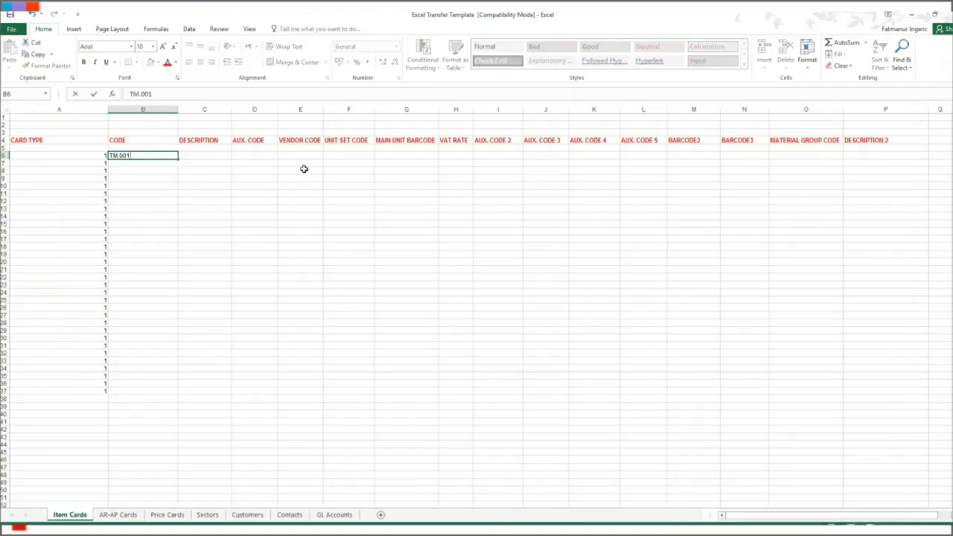
pyautogui.click(160, 166)
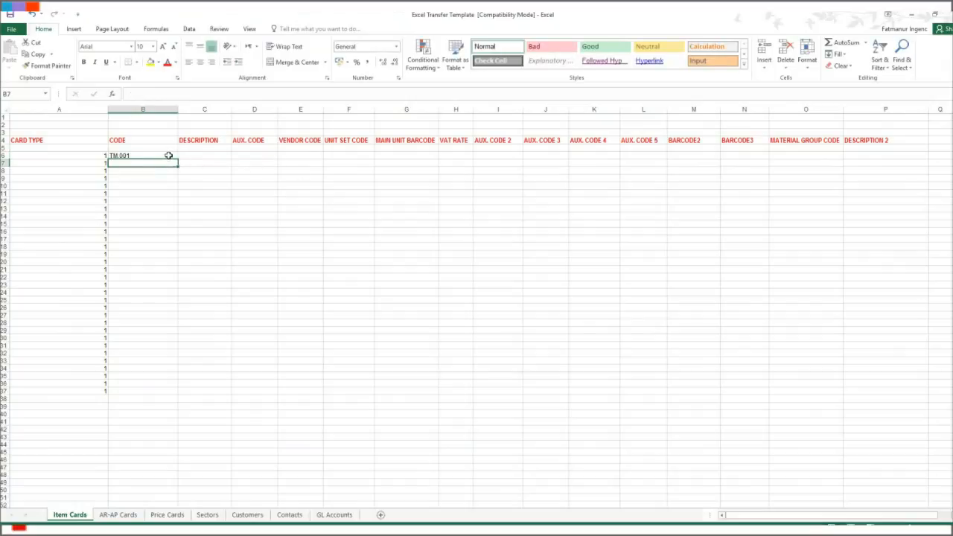
pyautogui.click(168, 157)
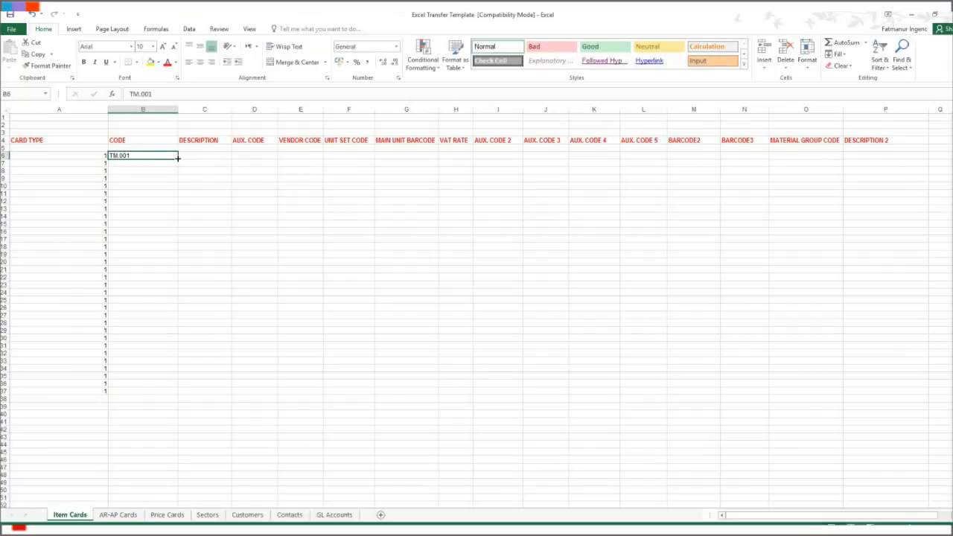
pyautogui.moveTo(178, 158); pyautogui.dragTo(179, 396)
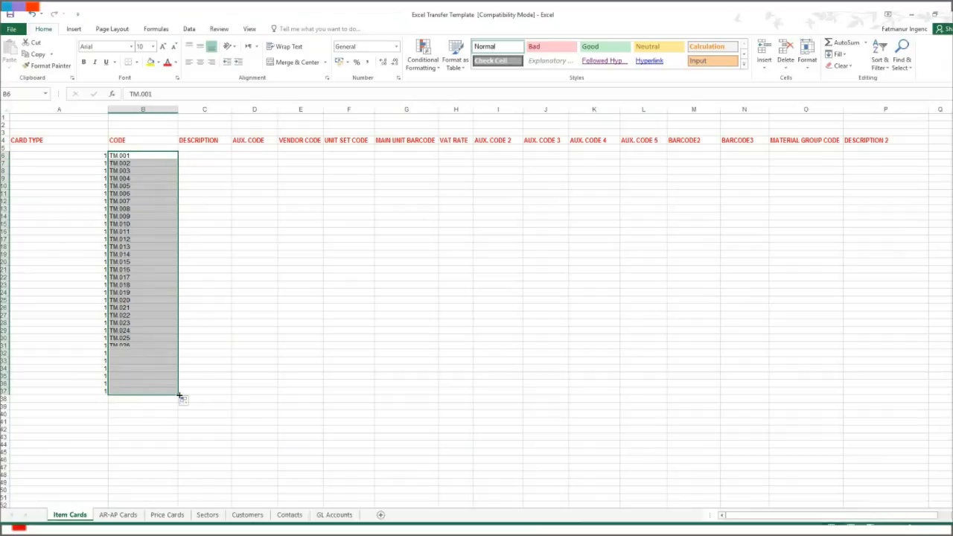
# Copy the code TM.001 into description cell C6 and fill the series down to row 37.
pyautogui.click(211, 156)
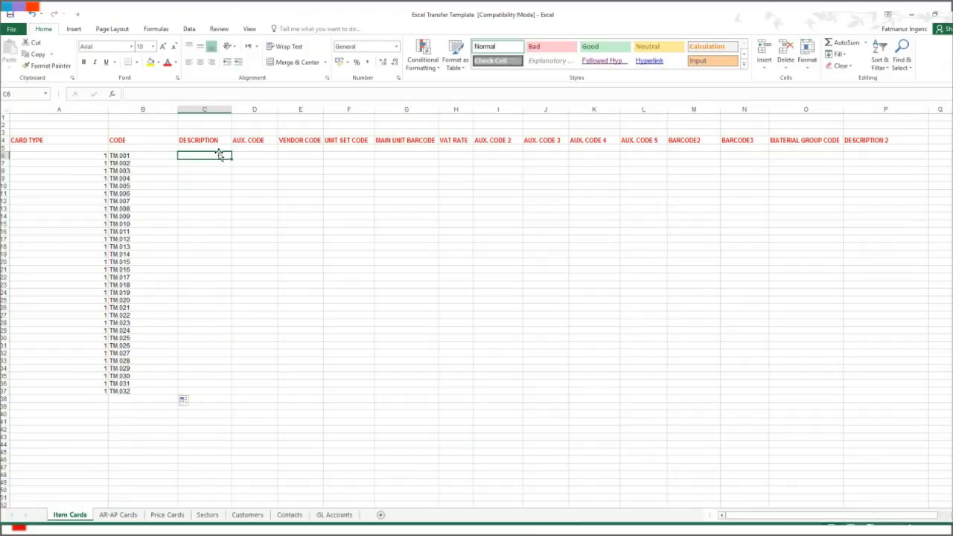
pyautogui.click(168, 158)
pyautogui.hotkey('ctrl', 'c')
pyautogui.click(194, 156)
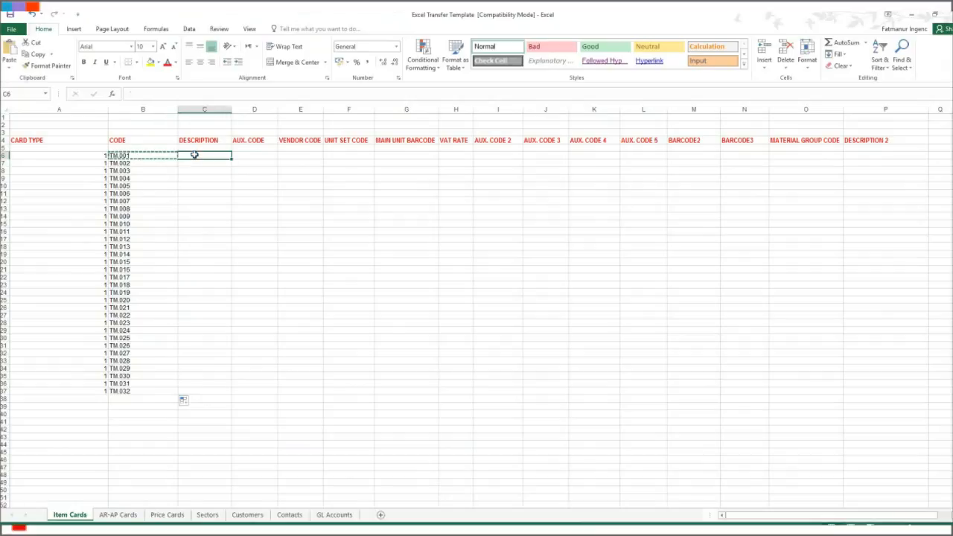
pyautogui.hotkey('ctrl', 'v')
pyautogui.moveTo(232, 158); pyautogui.dragTo(224, 394)
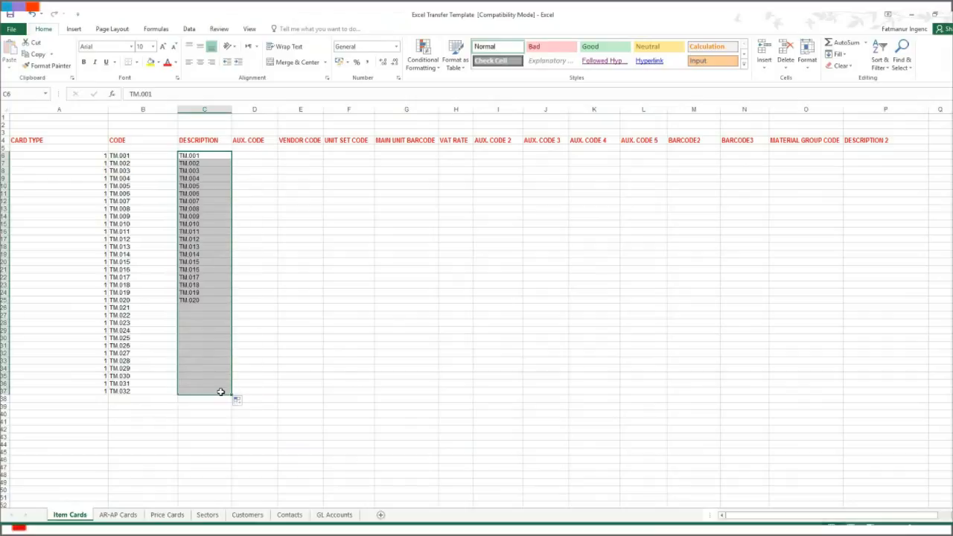
# Enter unit set code 05 in cell F6 and fill it down to row 37.
pyautogui.click(349, 153)
pyautogui.write('5')
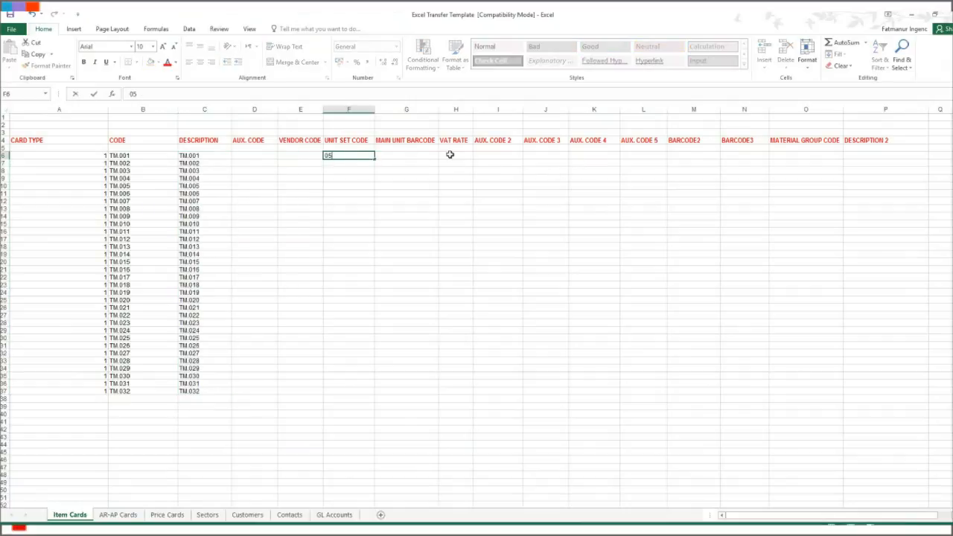
pyautogui.press('Return')
pyautogui.click(366, 155)
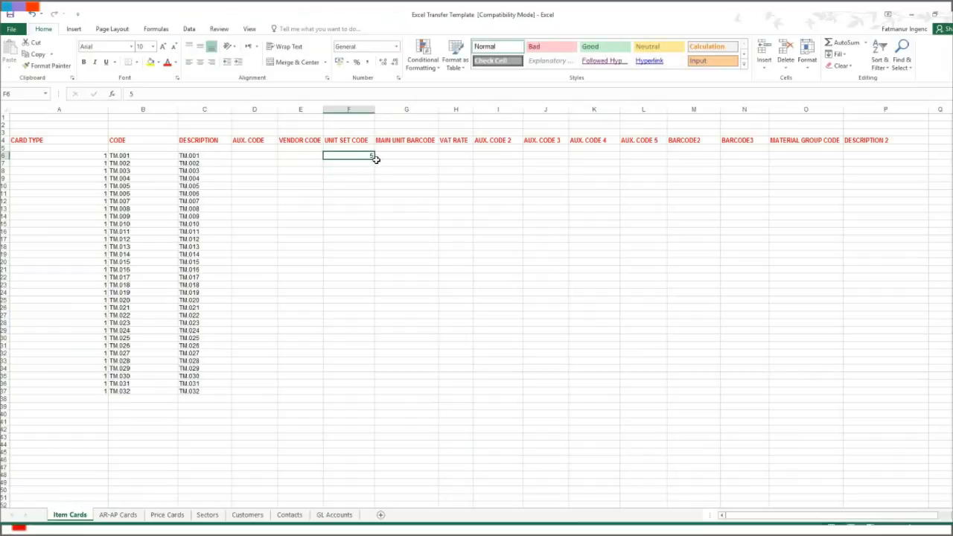
pyautogui.moveTo(373, 157); pyautogui.dragTo(359, 394)
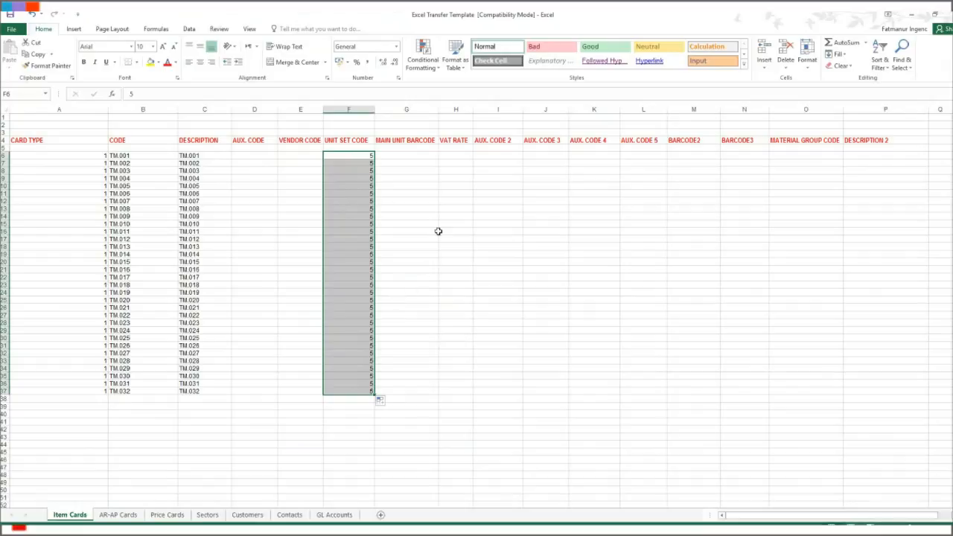
# Clear the headings in row 4 and move the data block A6:F37 up to start at cell A1.
pyautogui.click(4, 140)
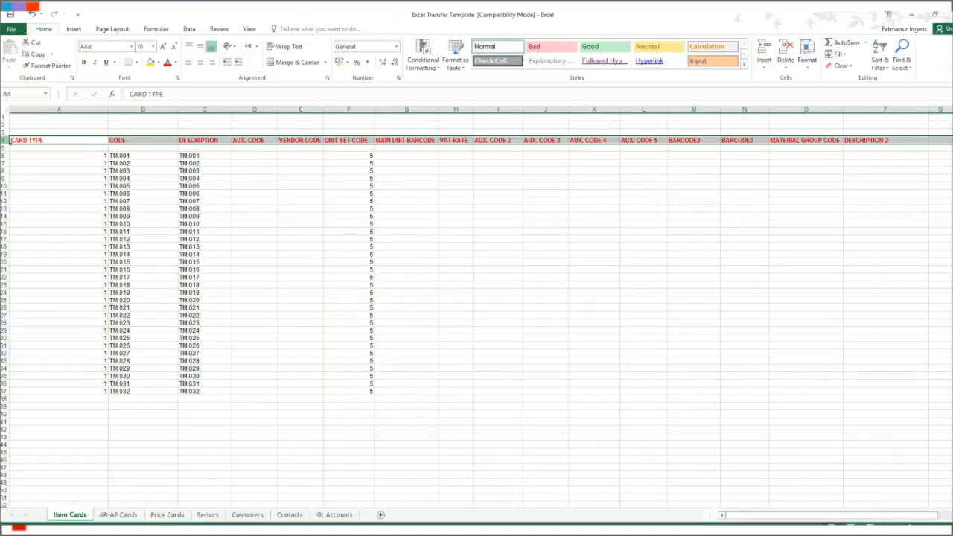
pyautogui.press('Delete')
pyautogui.moveTo(67, 157); pyautogui.dragTo(362, 391)
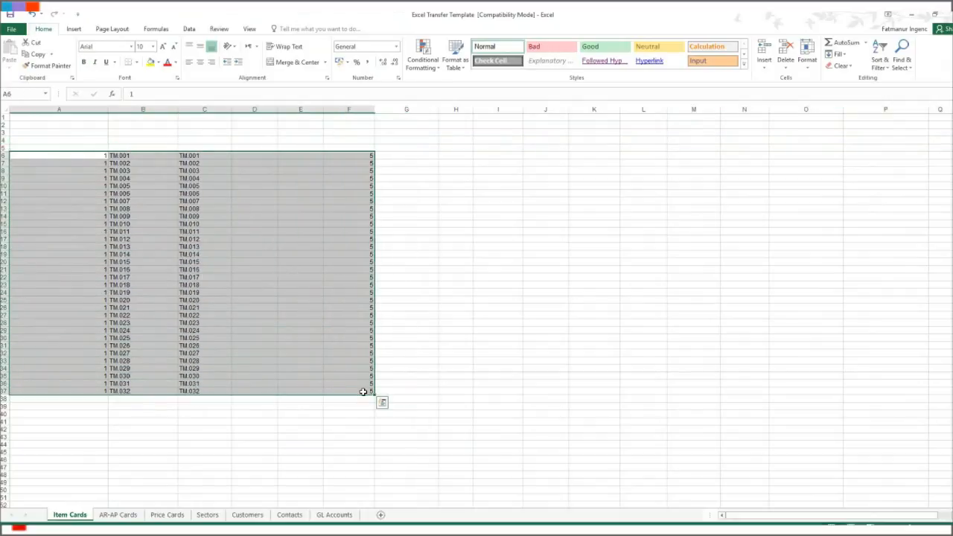
pyautogui.hotkey('ctrl', 'c')
pyautogui.click(35, 117)
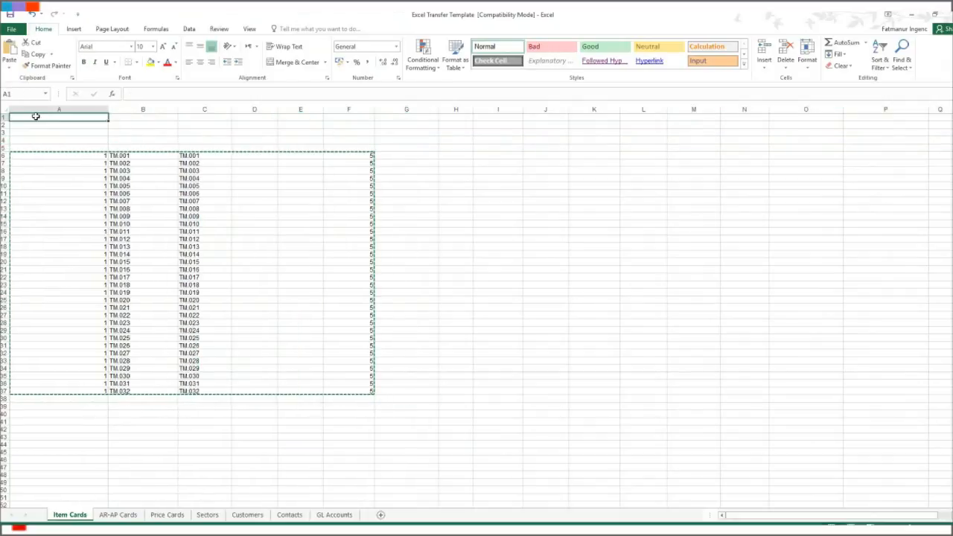
pyautogui.hotkey('ctrl', 'v')
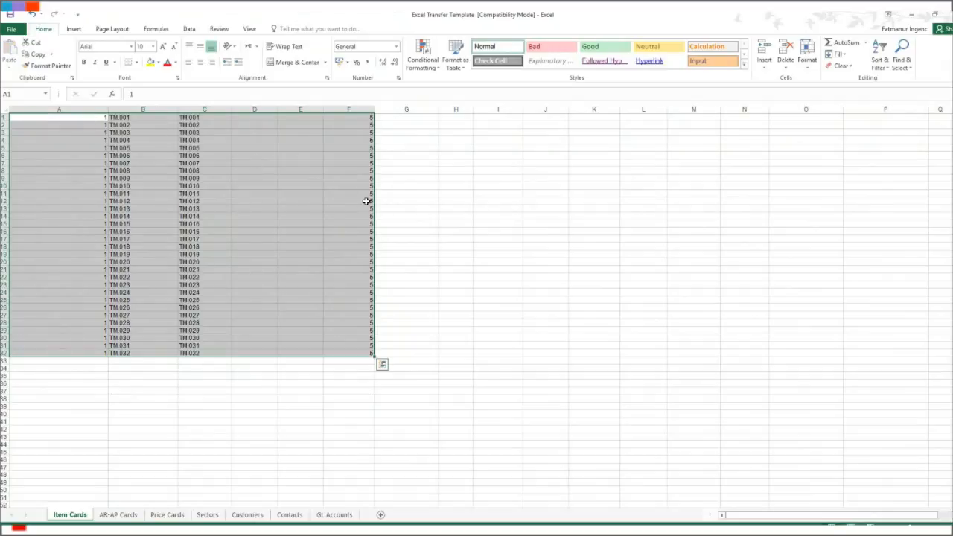
# Minimize the Excel workbook and switch back to GO PLUS.
pyautogui.click(408, 238)
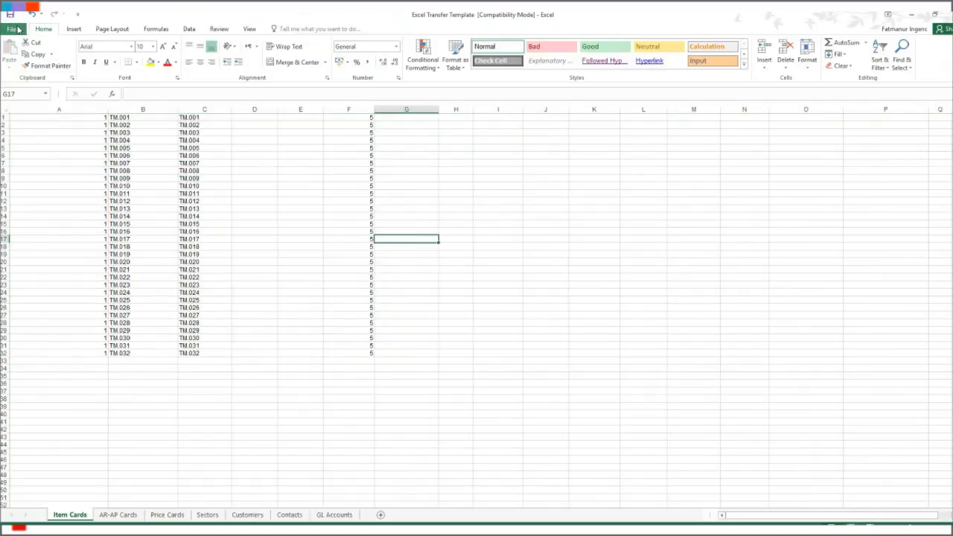
pyautogui.scroll(-2, 48, 46)
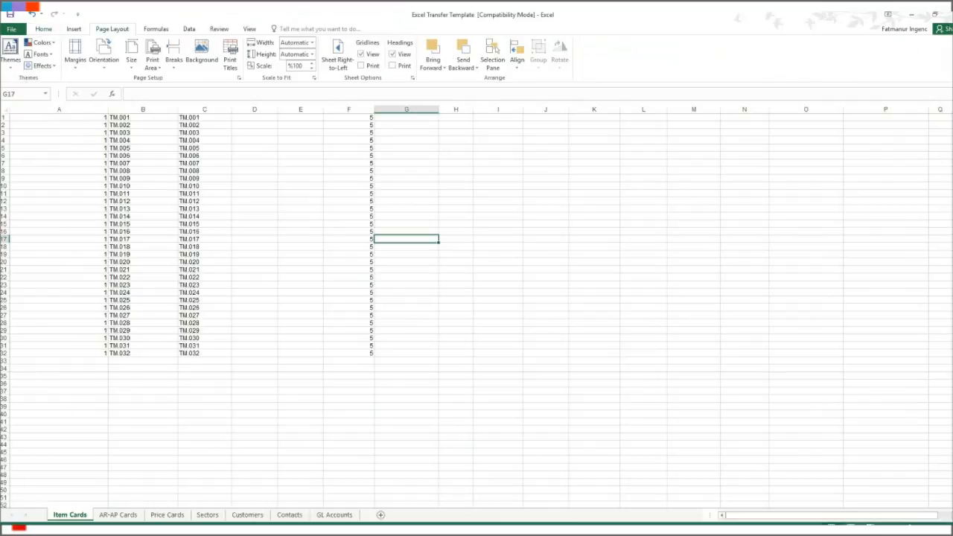
pyautogui.click(911, 14)
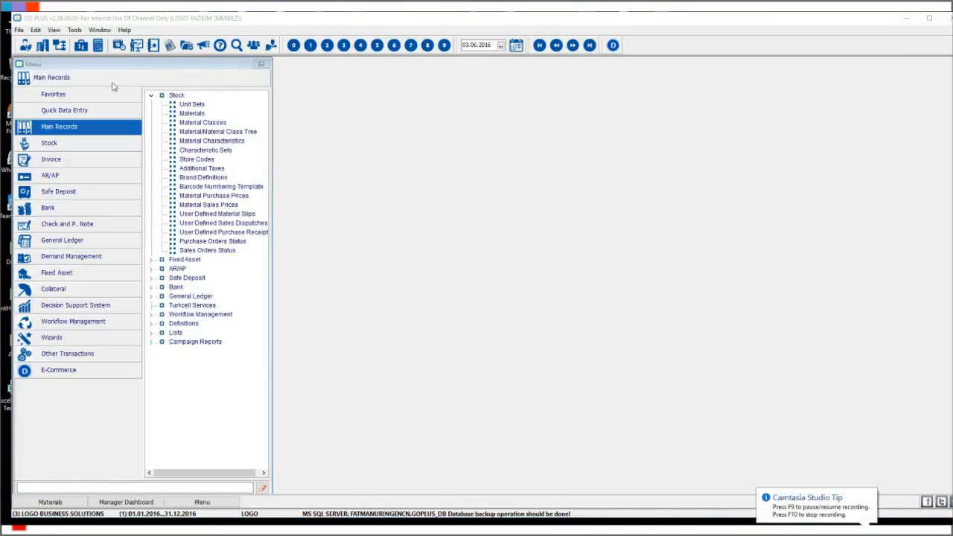
# Transfer the Materials records from the Excel Transfer Template file on the Desktop into GO PLUS.
pyautogui.click(74, 31)
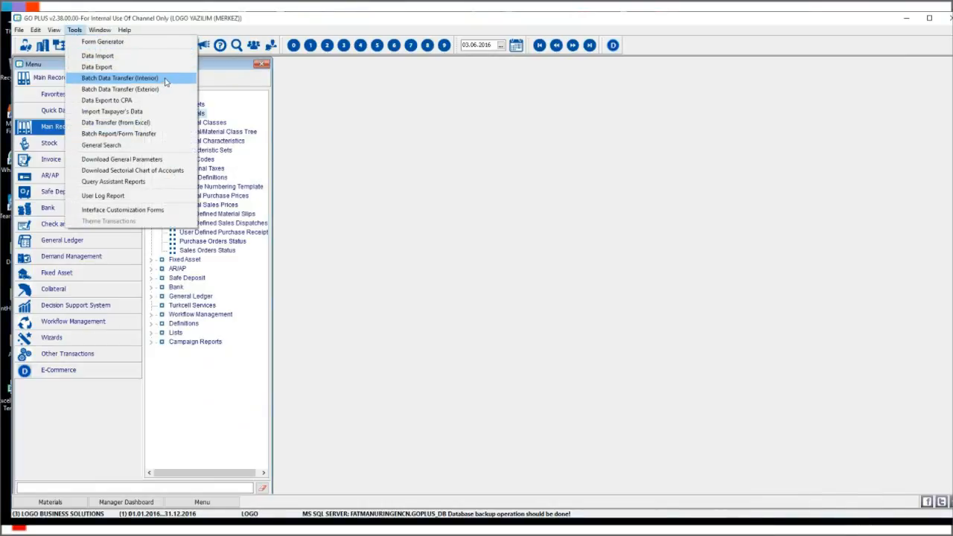
pyautogui.click(172, 122)
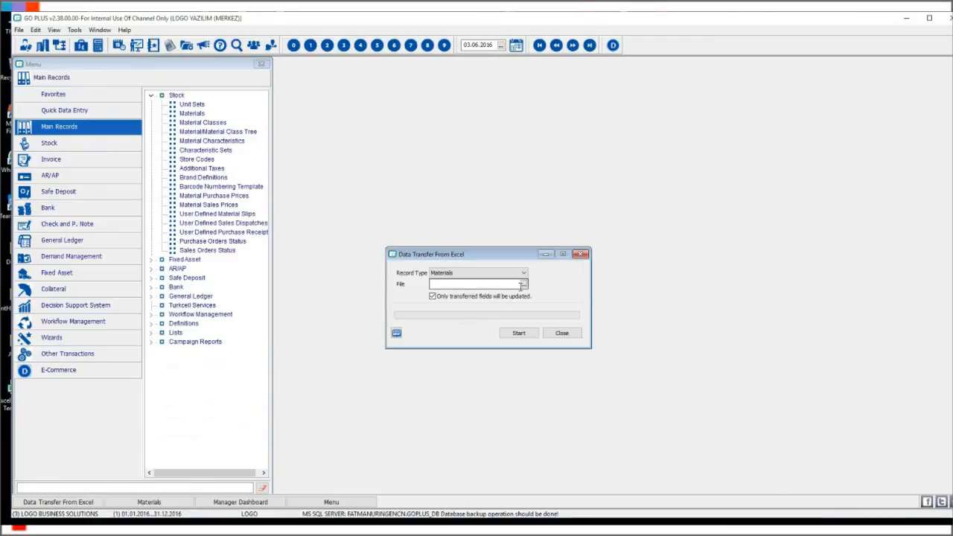
pyautogui.click(524, 284)
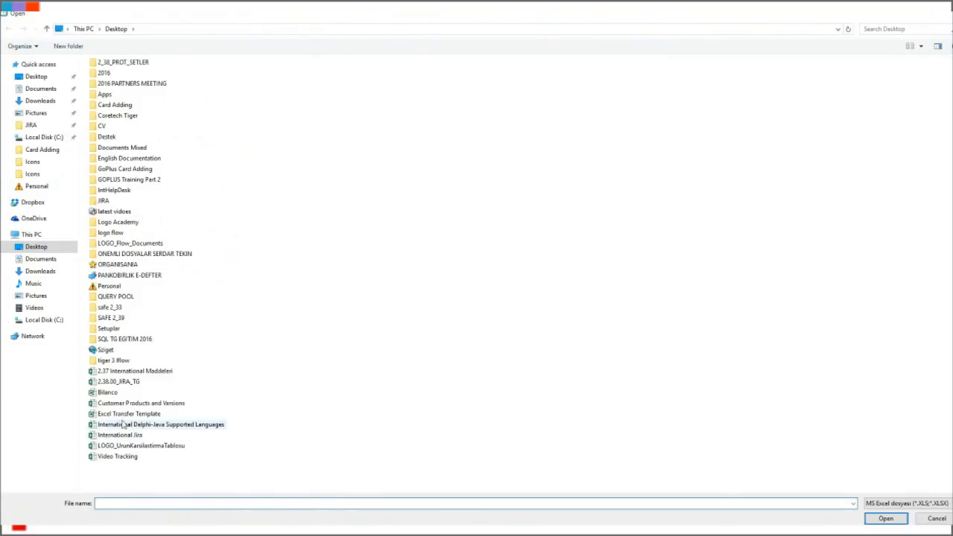
pyautogui.click(123, 414)
pyautogui.click(869, 518)
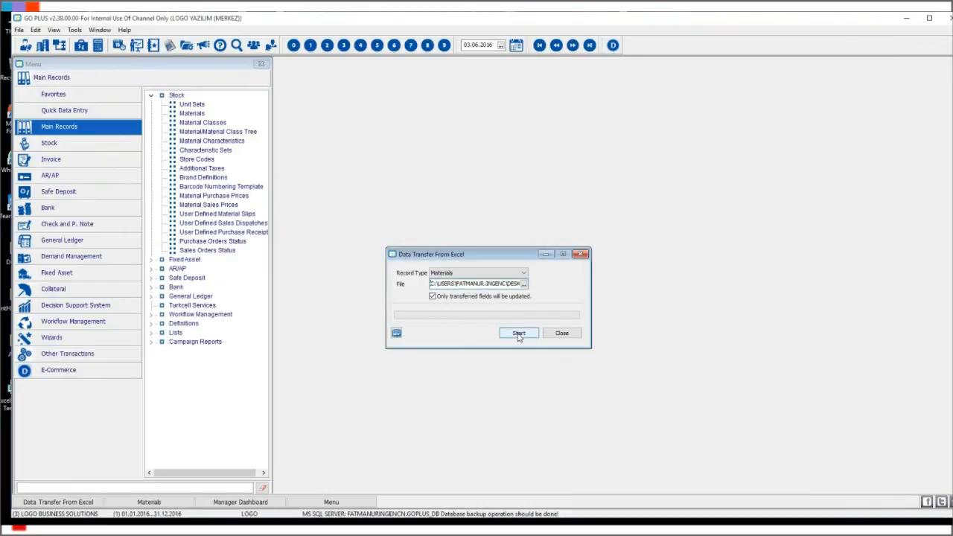
pyautogui.click(519, 333)
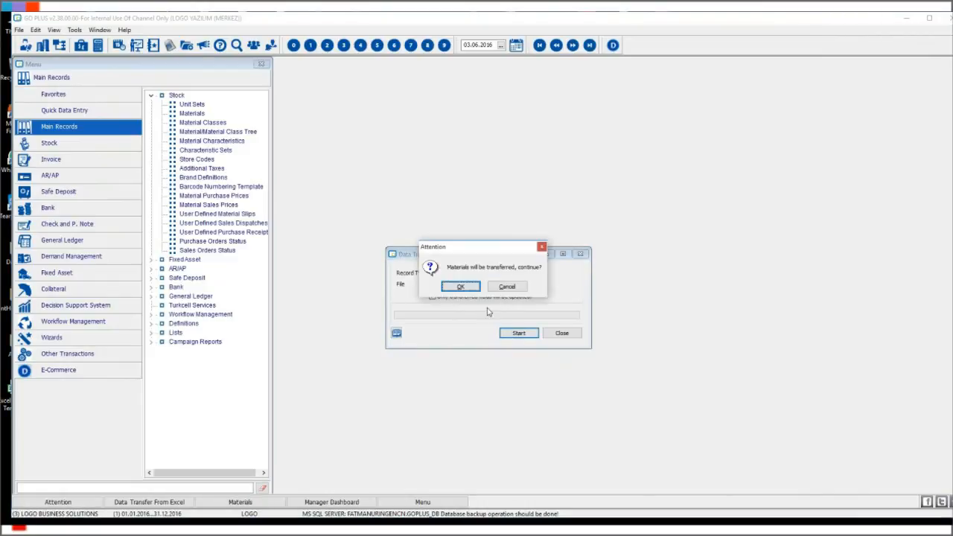
pyautogui.click(461, 287)
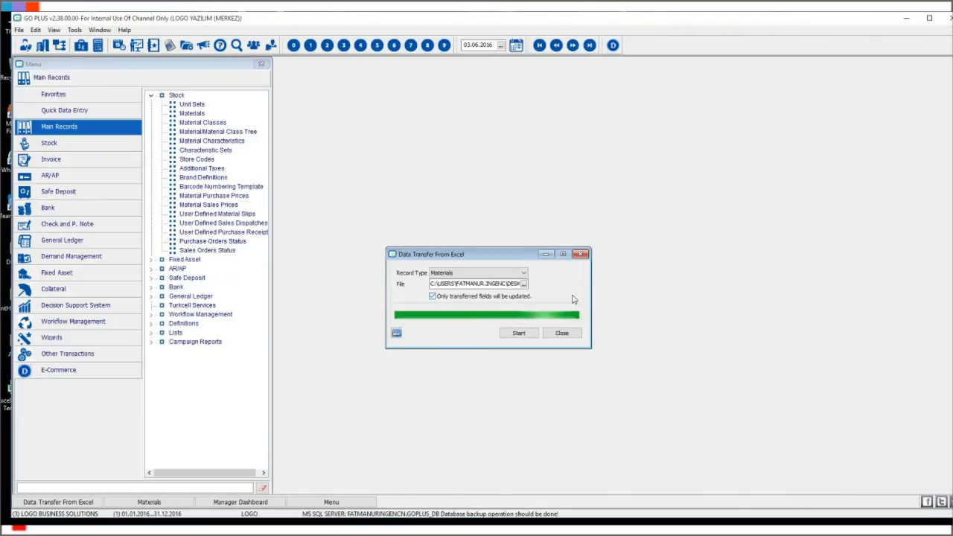
# Check the completion line in the materials transfer log and close the Excel data transfer dialog.
pyautogui.click(396, 334)
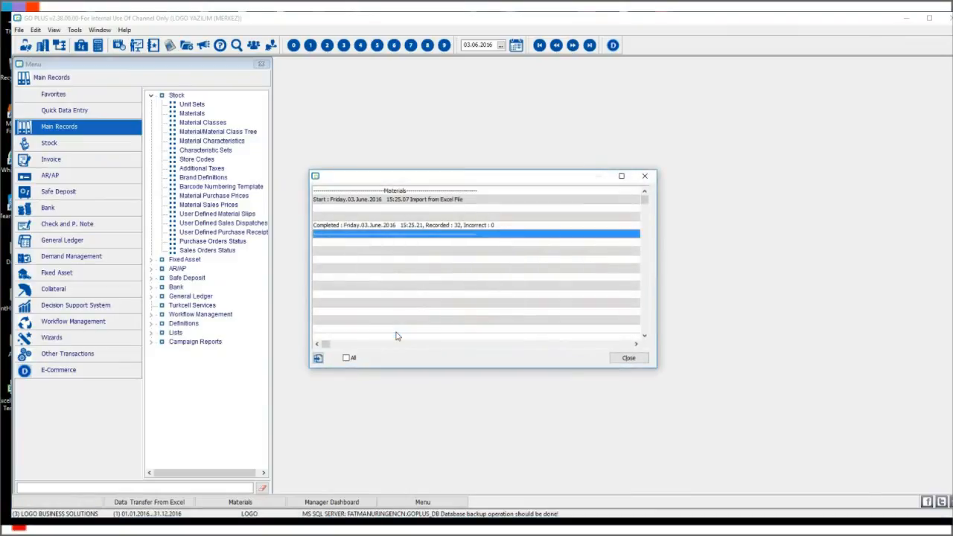
pyautogui.click(506, 226)
pyautogui.click(629, 358)
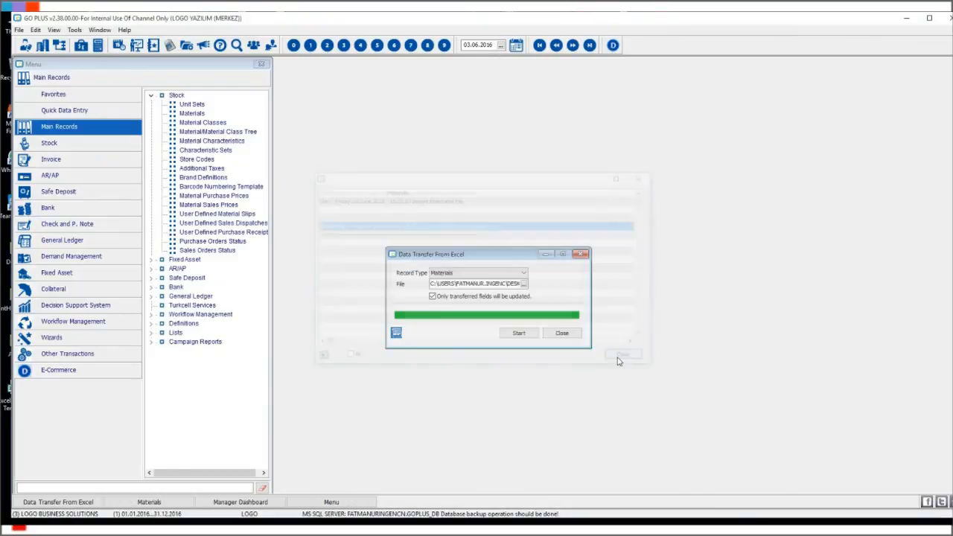
pyautogui.click(562, 334)
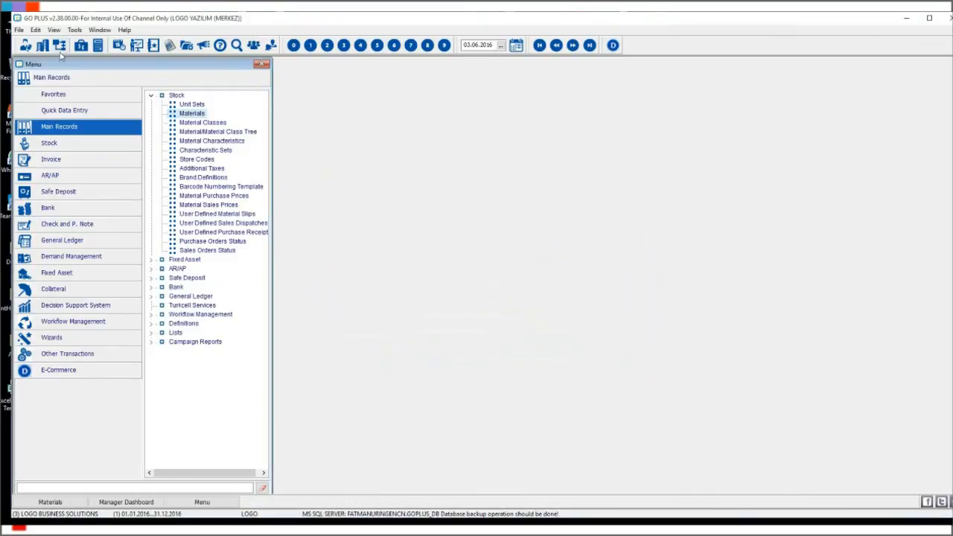
# Review the imported TM-coded materials in the maximized Materials list and close the list.
pyautogui.doubleClick(186, 113)
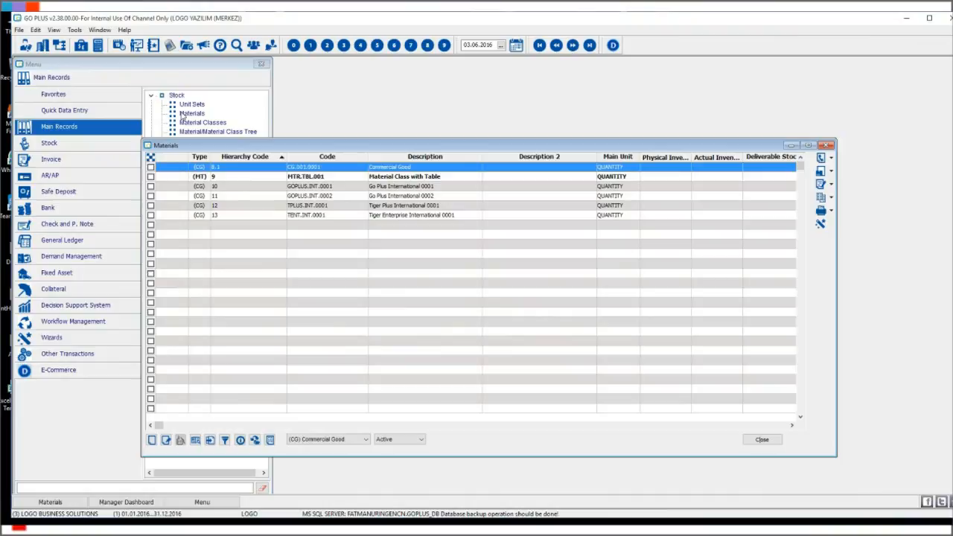
pyautogui.doubleClick(335, 147)
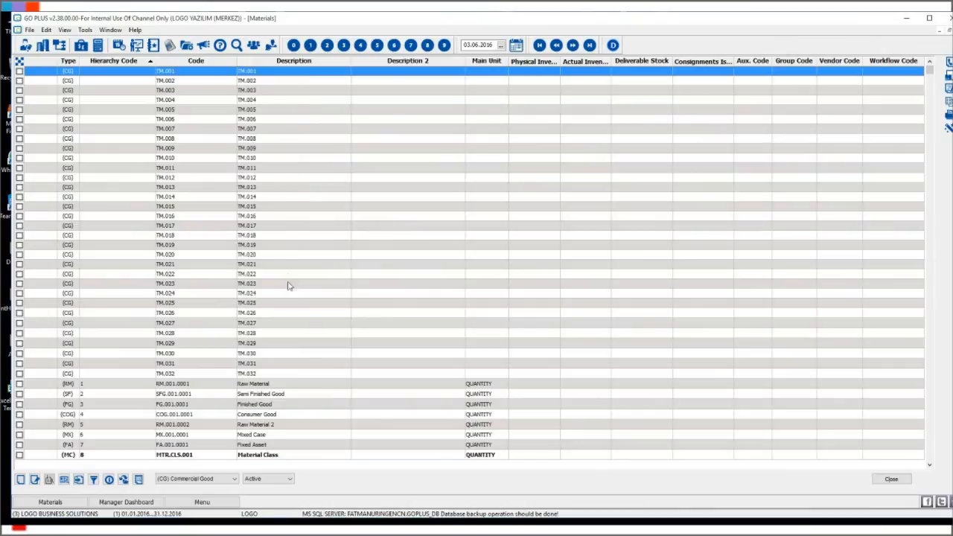
pyautogui.click(302, 376)
pyautogui.click(296, 80)
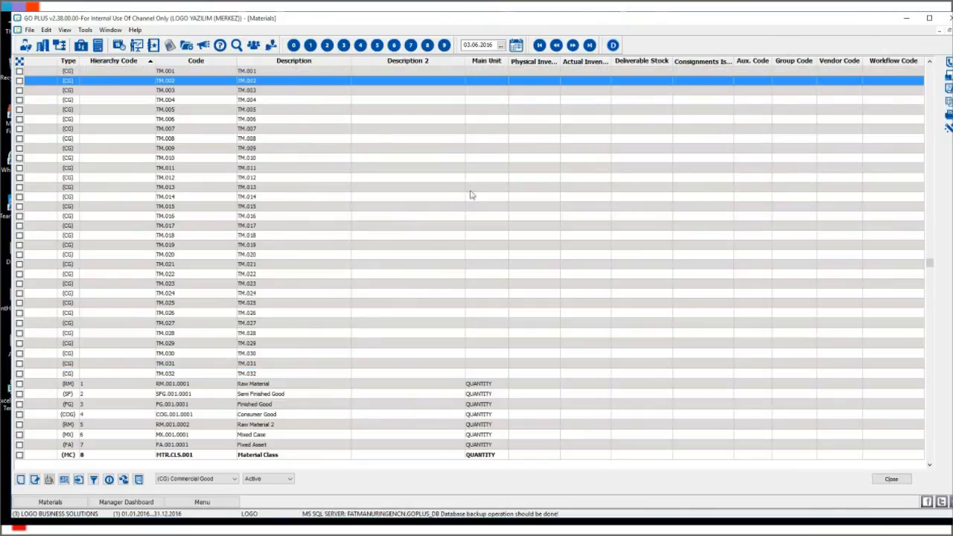
pyautogui.click(899, 479)
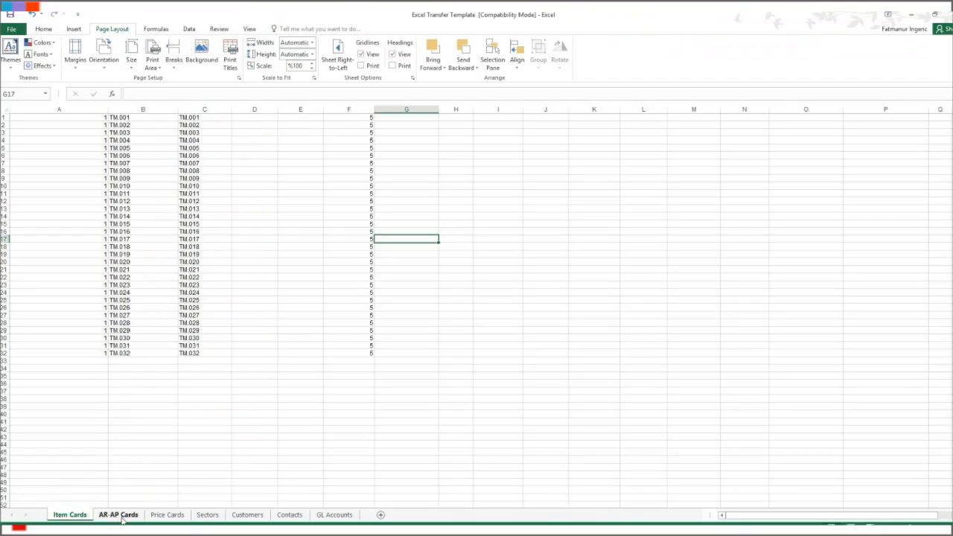
# Switch to the Excel AR-AP Cards sheet and replace the sample card types with 3, filled from A6 down to row 30.
pyautogui.click(119, 514)
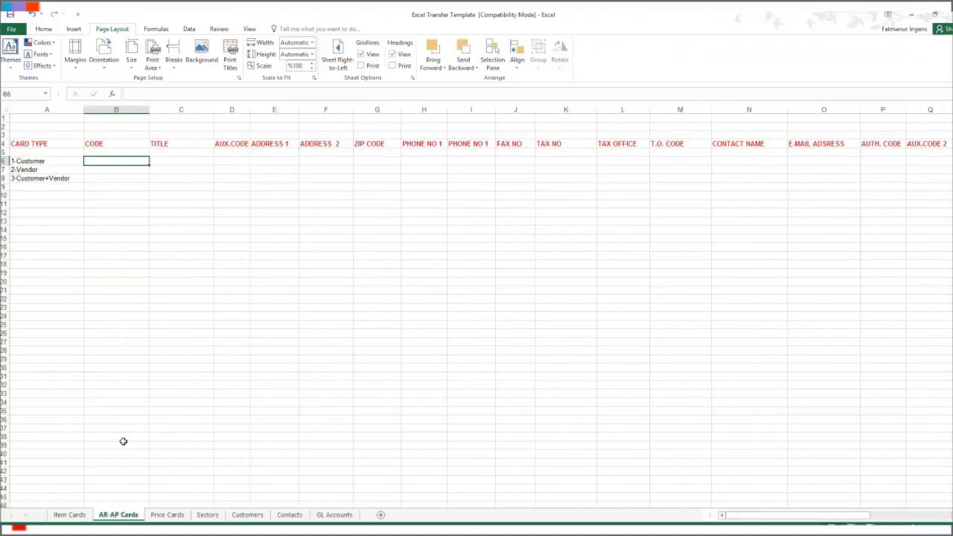
pyautogui.click(55, 161)
pyautogui.moveTo(55, 161); pyautogui.dragTo(55, 178)
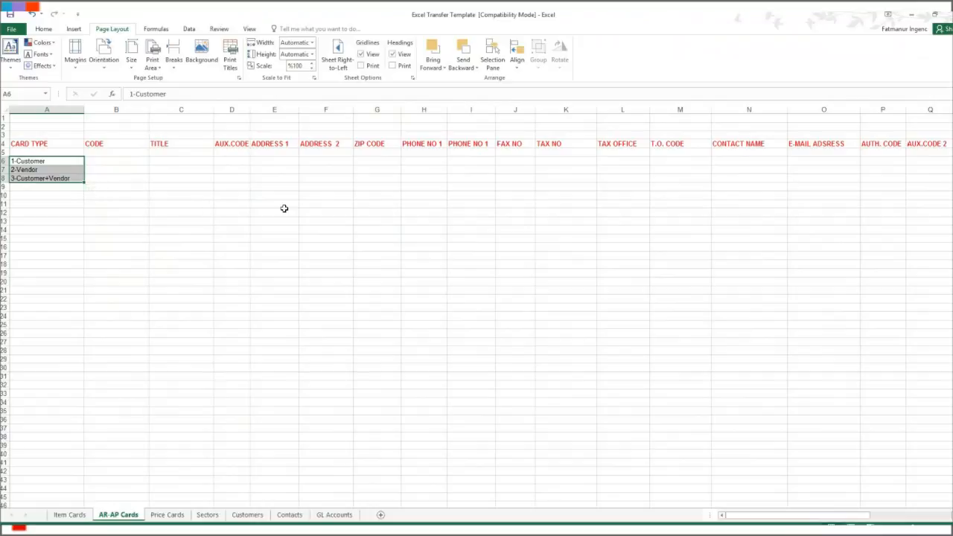
pyautogui.press('Delete')
pyautogui.write('3')
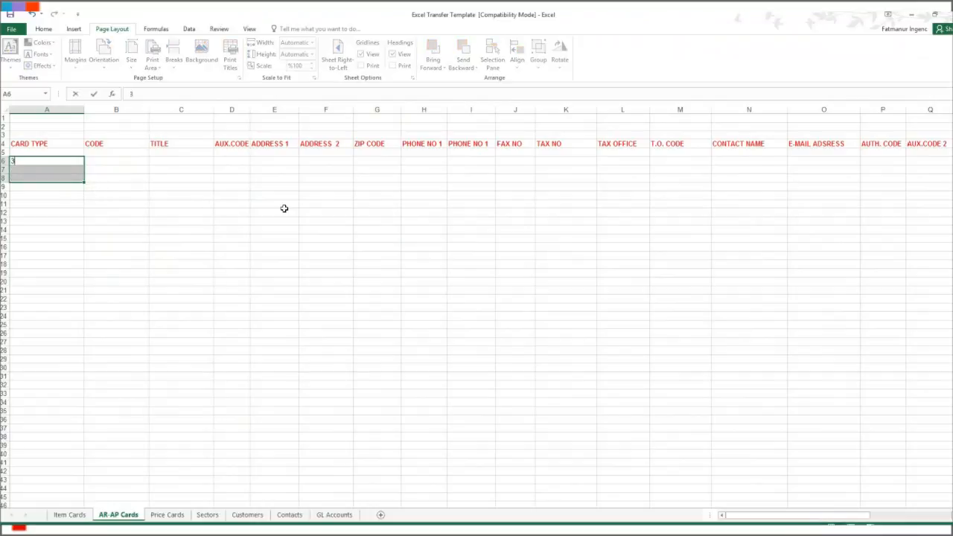
pyautogui.click(67, 188)
pyautogui.click(77, 162)
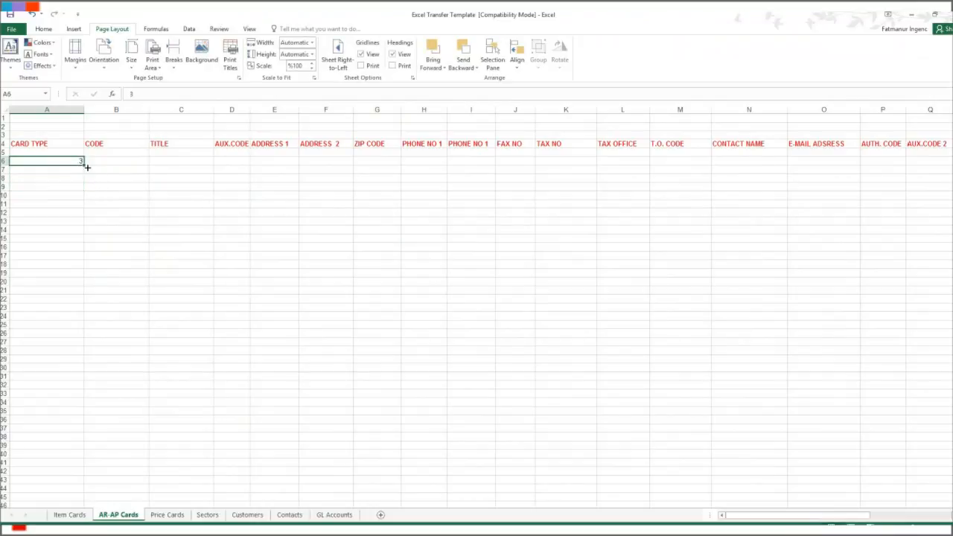
pyautogui.moveTo(82, 162); pyautogui.dragTo(76, 376)
# Enter the code AR.AP.001 in cell B6 and fill the series down to row 30.
pyautogui.click(113, 160)
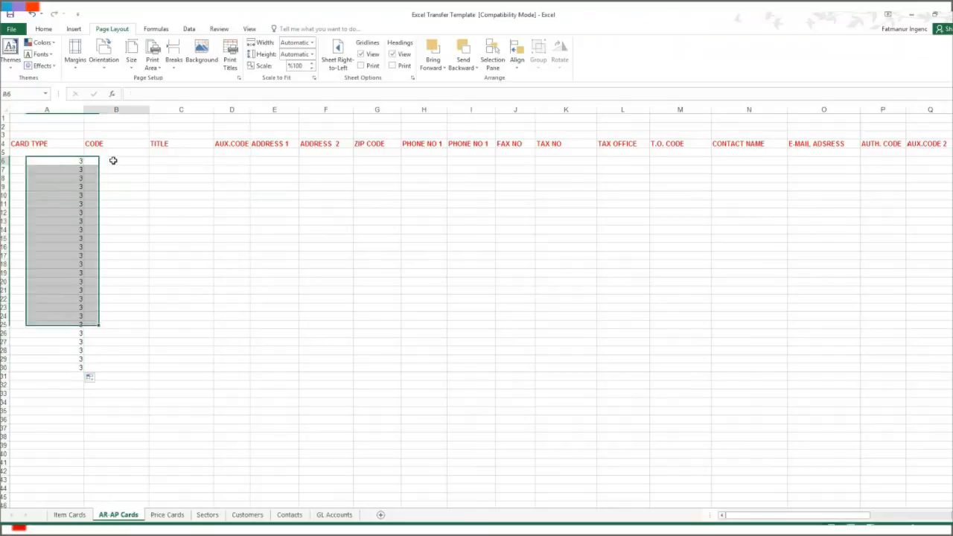
pyautogui.write('AR.AP.001')
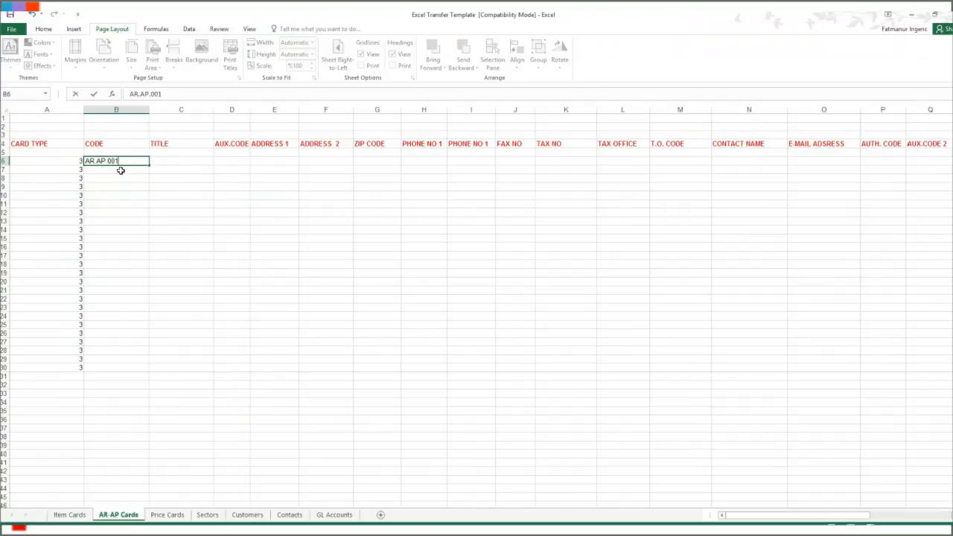
pyautogui.click(121, 171)
pyautogui.click(142, 161)
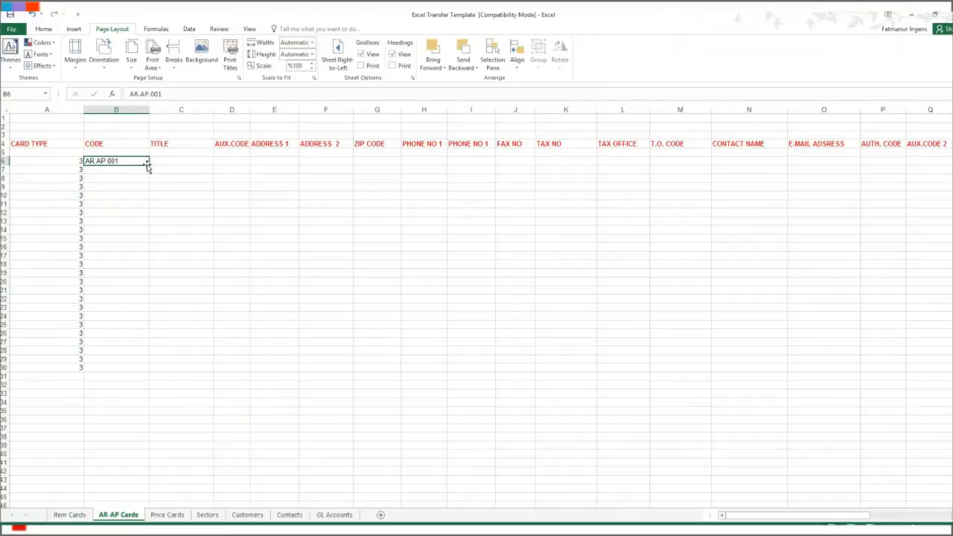
pyautogui.moveTo(149, 166); pyautogui.dragTo(135, 368)
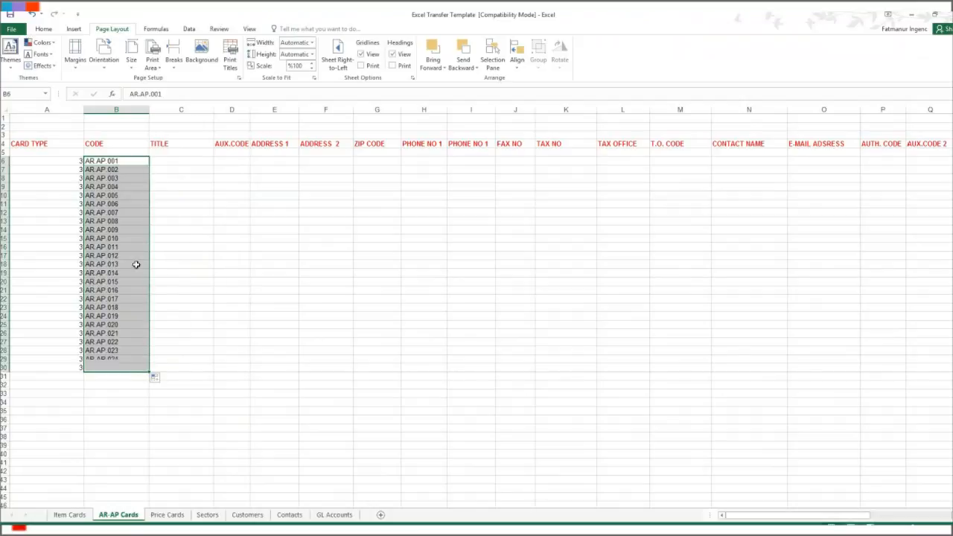
# Copy the code AR.AP.001 into title cell C6 and fill the series down to row 30.
pyautogui.click(123, 160)
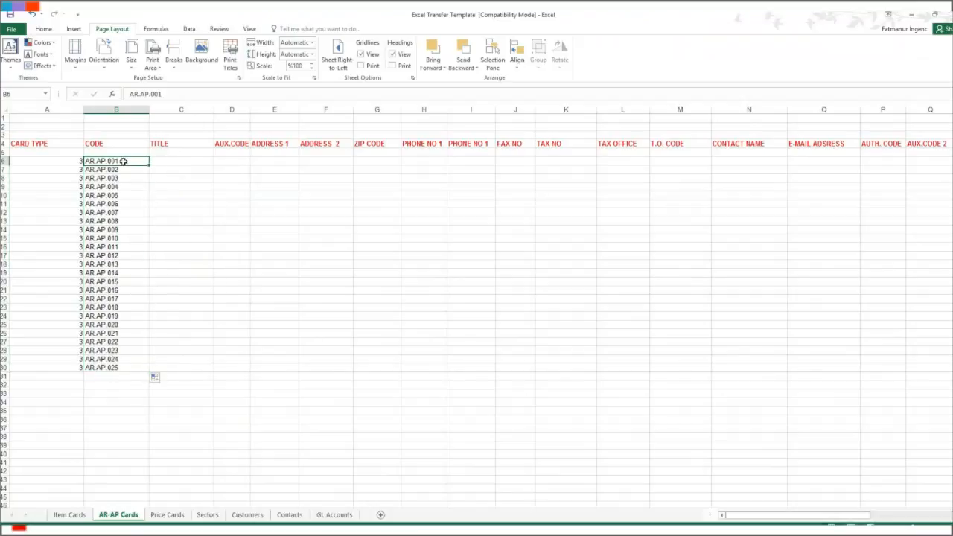
pyautogui.hotkey('ctrl', 'c')
pyautogui.click(166, 158)
pyautogui.hotkey('ctrl', 'v')
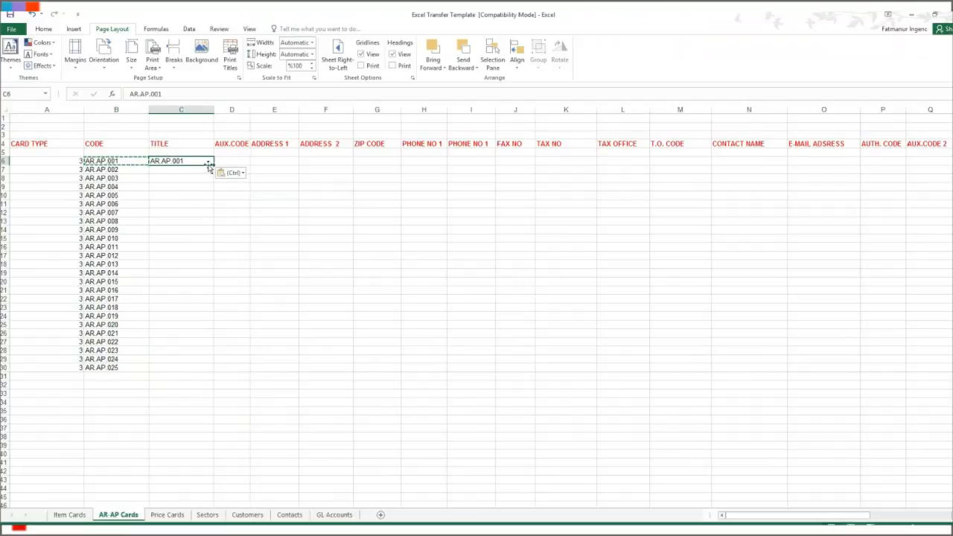
pyautogui.moveTo(214, 164); pyautogui.dragTo(187, 372)
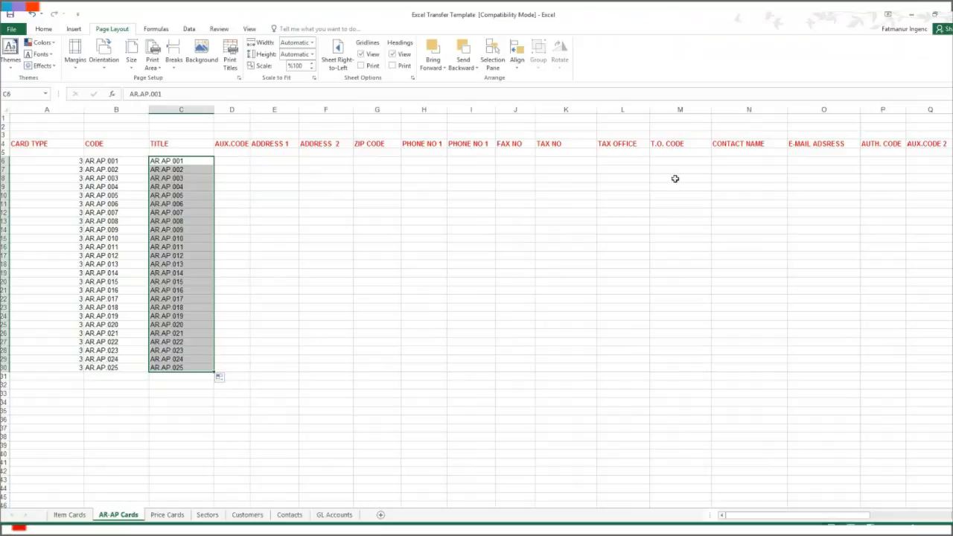
# Clear the headings in row 4 and move the data block A6:C30 up to start at cell A1.
pyautogui.click(6, 143)
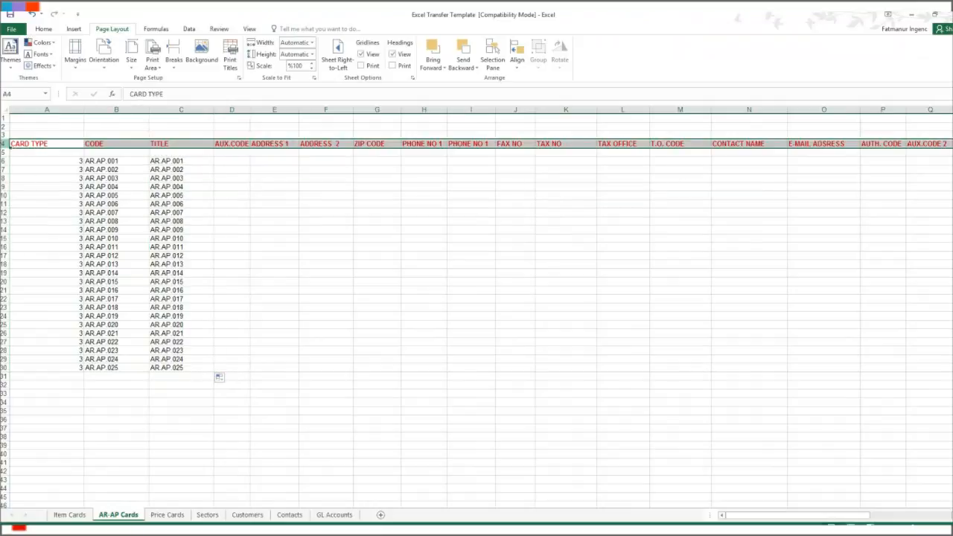
pyautogui.press('Delete')
pyautogui.moveTo(25, 160); pyautogui.dragTo(49, 121)
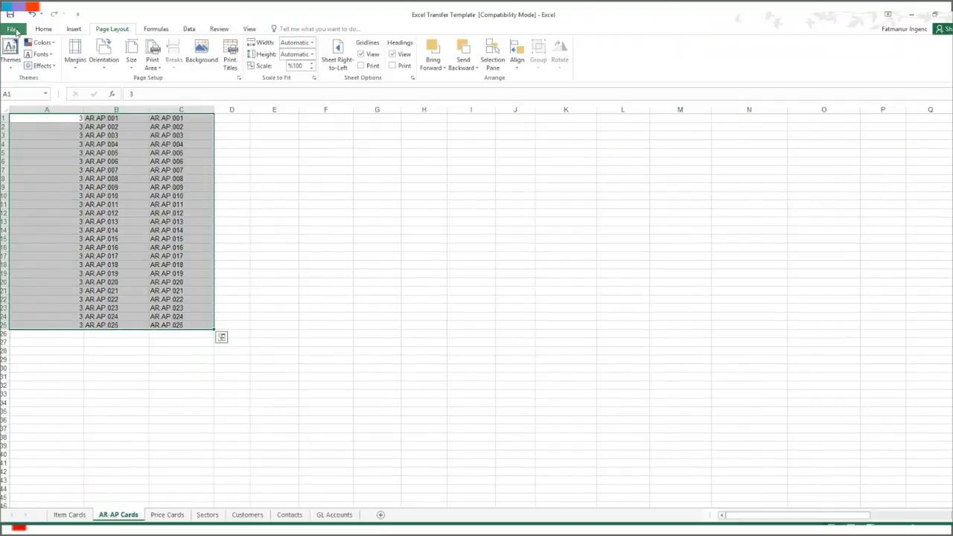
# Transfer the AR/AP Records from the Excel Transfer Template file into GO PLUS and check the completion line in the transfer log.
pyautogui.click(910, 16)
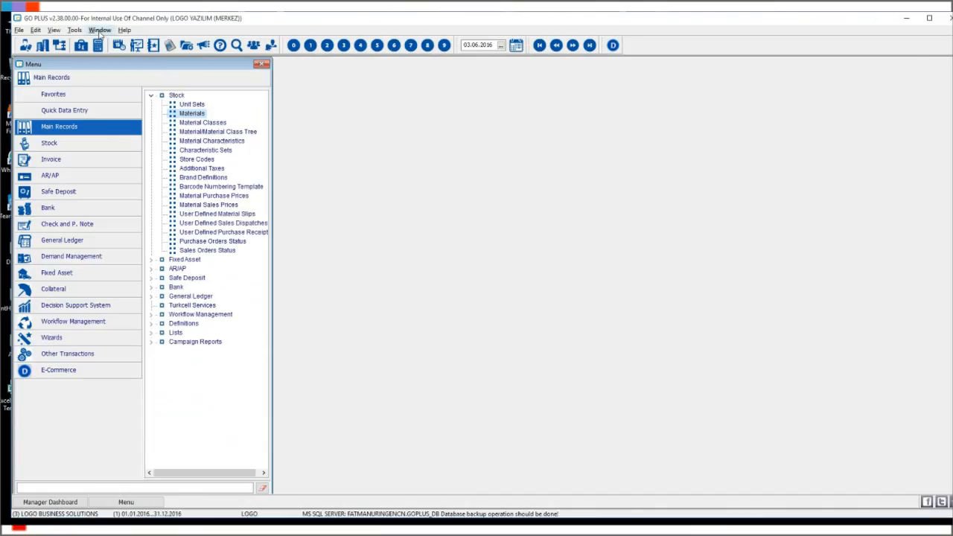
pyautogui.click(75, 30)
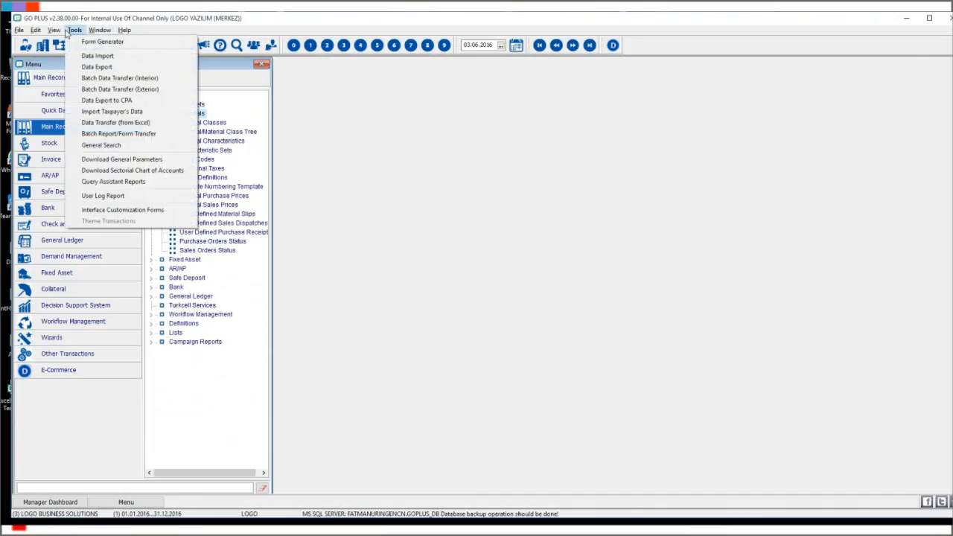
pyautogui.click(177, 124)
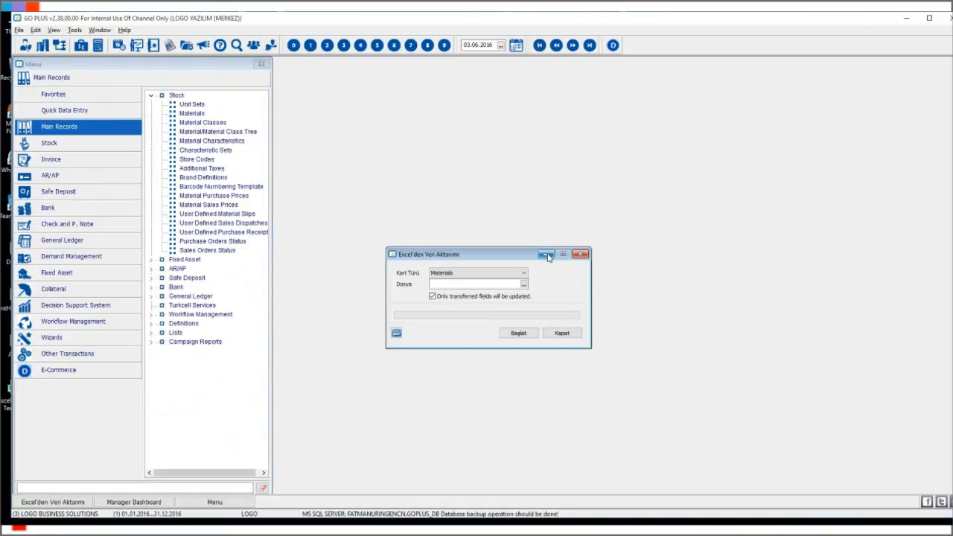
pyautogui.click(521, 275)
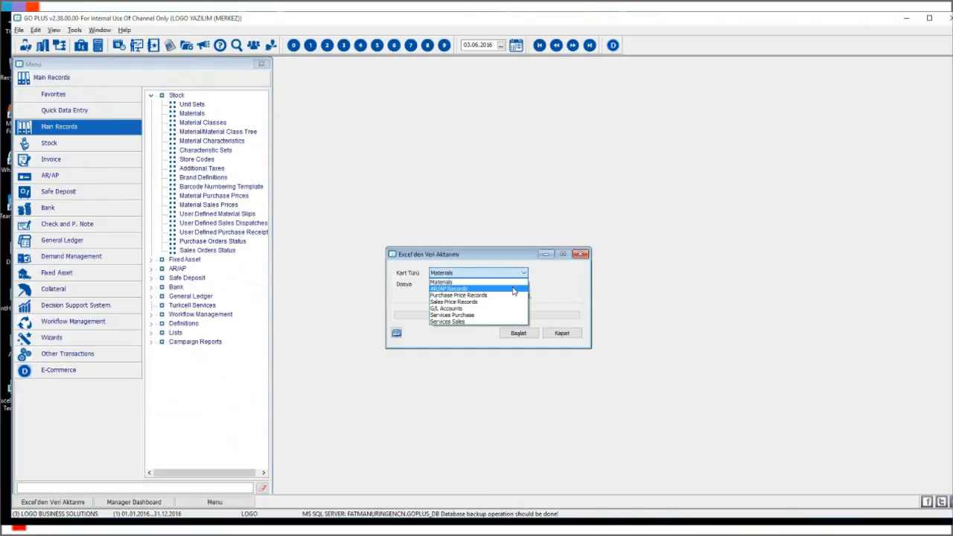
pyautogui.click(514, 289)
pyautogui.click(523, 285)
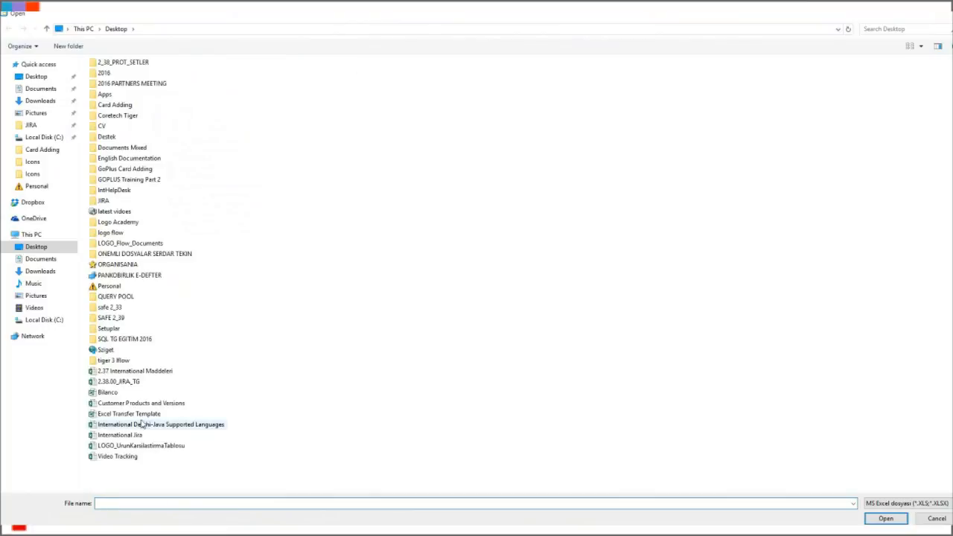
pyautogui.doubleClick(143, 415)
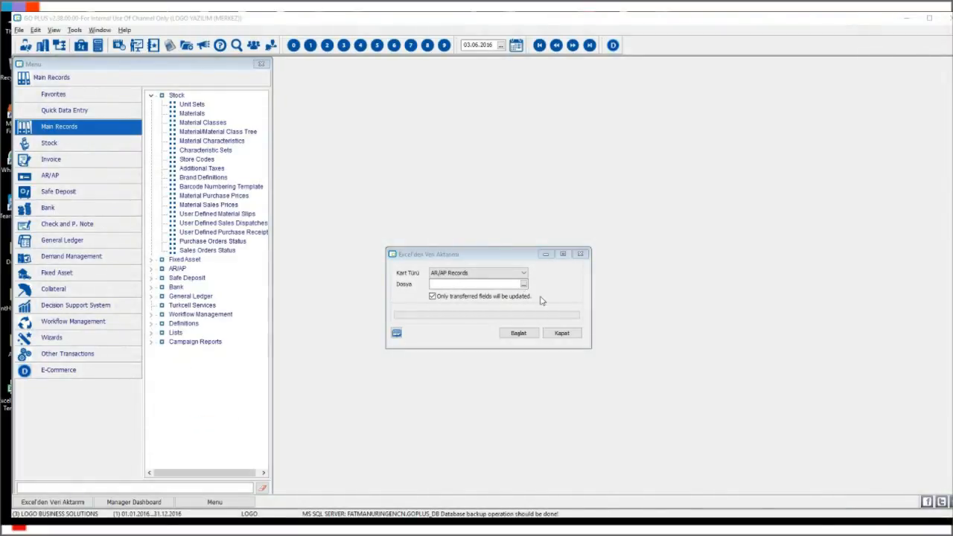
pyautogui.click(521, 334)
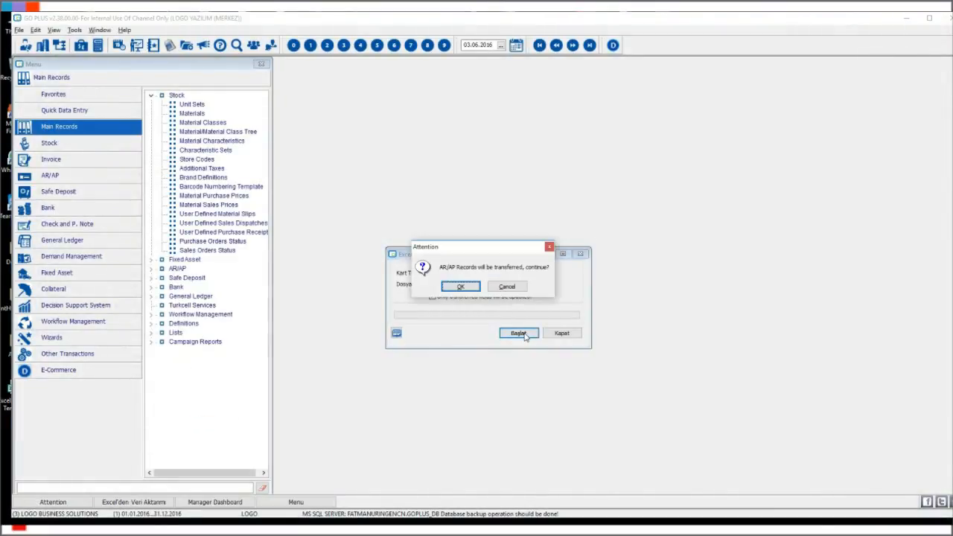
pyautogui.click(469, 288)
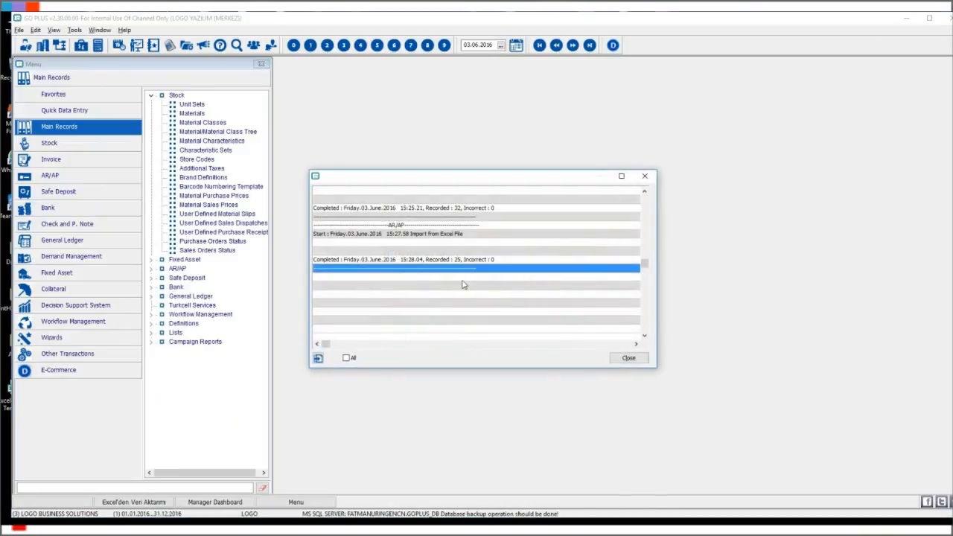
pyautogui.click(510, 259)
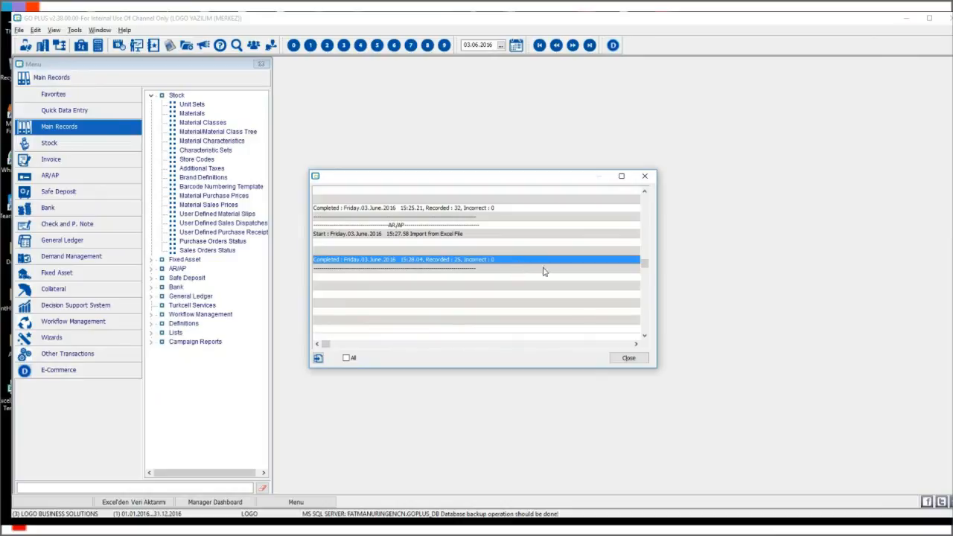
# Close the AR/AP transfer log and the Excel data transfer window.
pyautogui.press('Down')
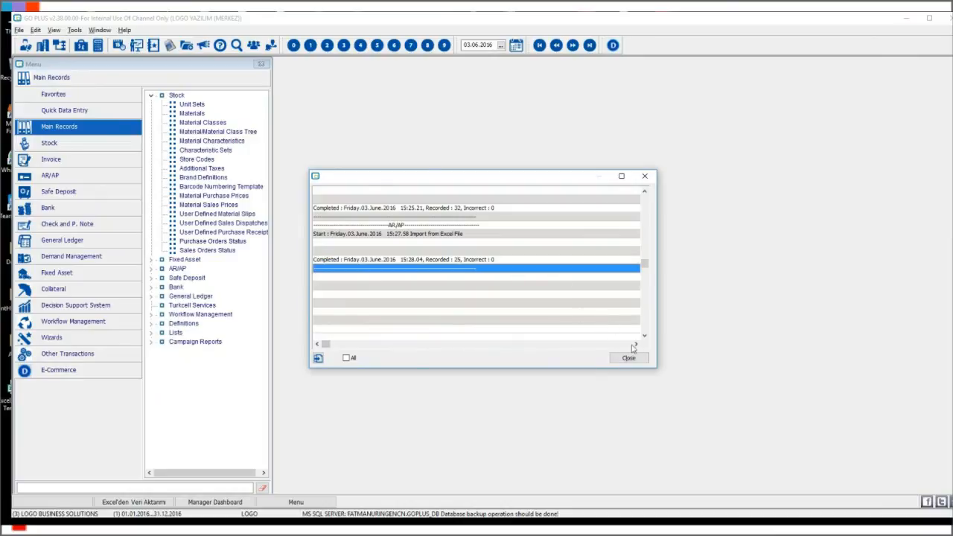
pyautogui.click(637, 361)
pyautogui.click(559, 336)
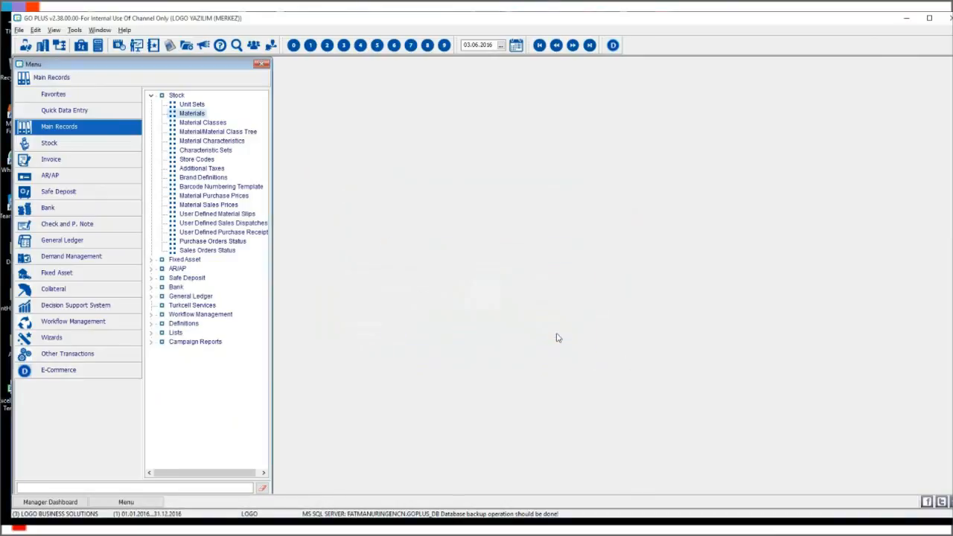
# Check the AR/AP records list under Main Records for the transferred cards from AR.AP.001 onward, and close the list.
pyautogui.click(152, 96)
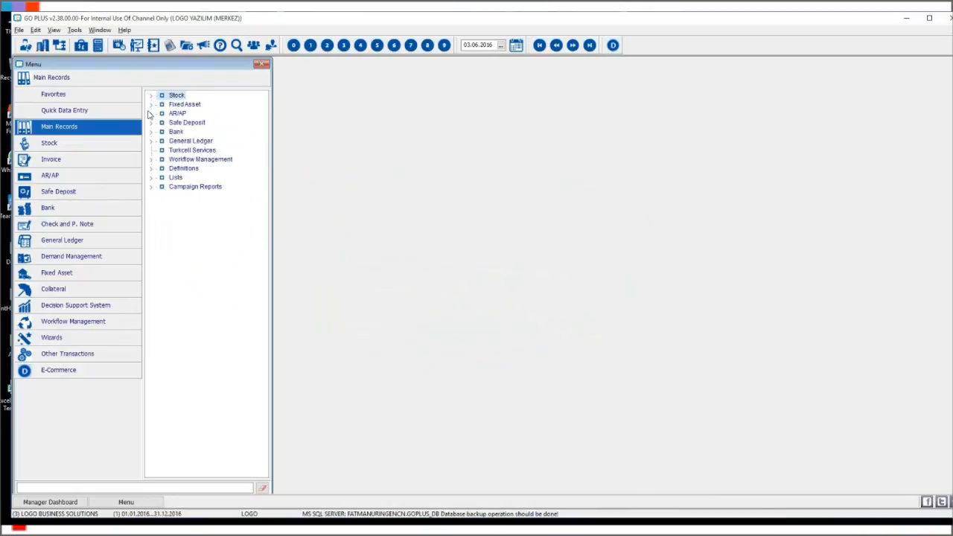
pyautogui.click(151, 113)
pyautogui.click(188, 132)
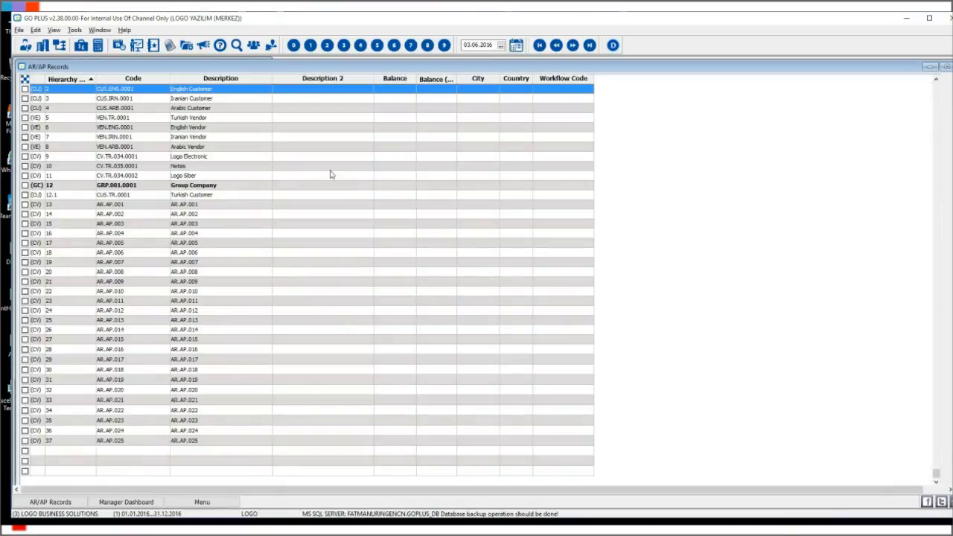
pyautogui.click(240, 204)
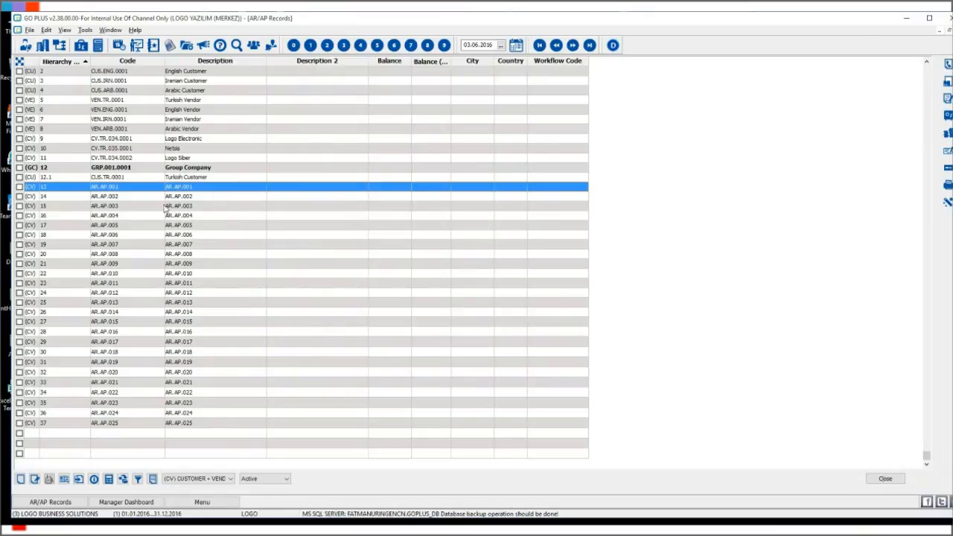
pyautogui.click(885, 479)
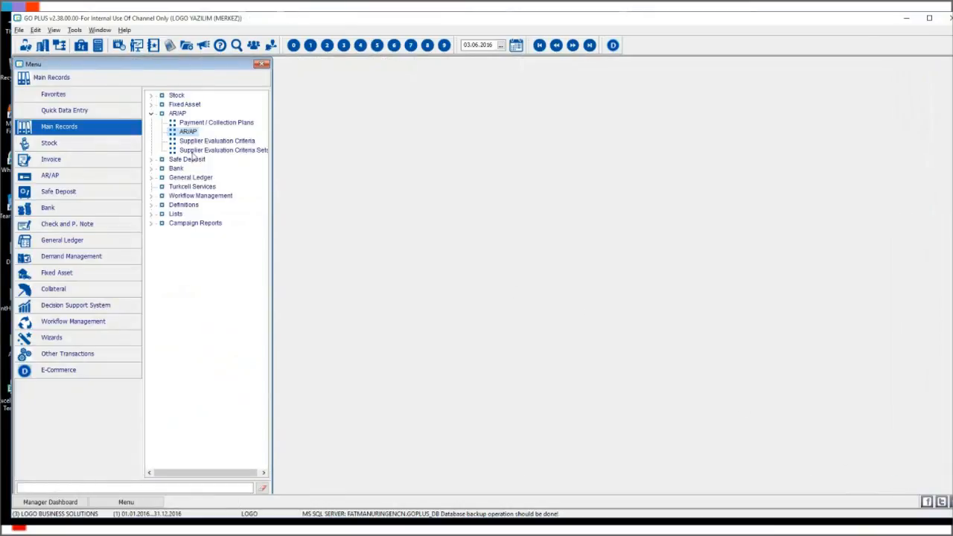
pyautogui.click(152, 113)
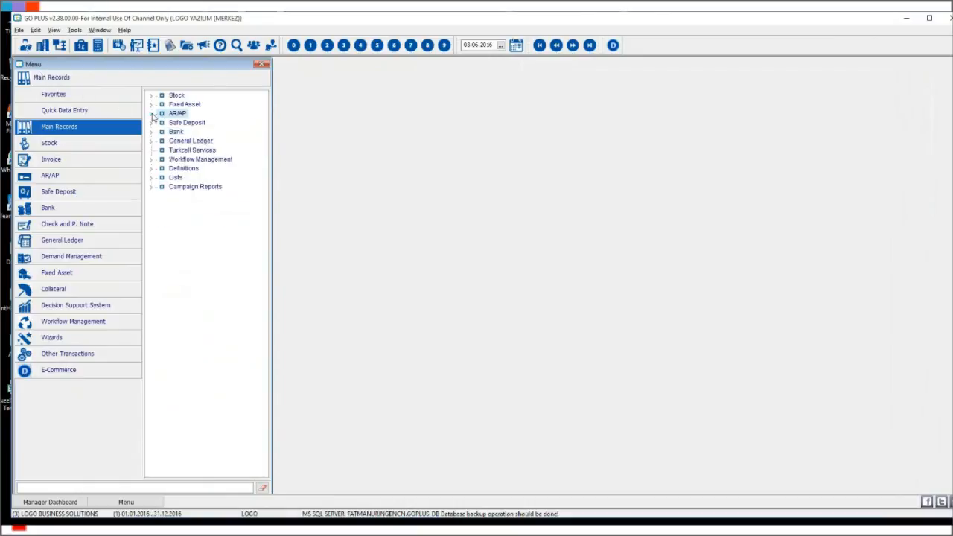